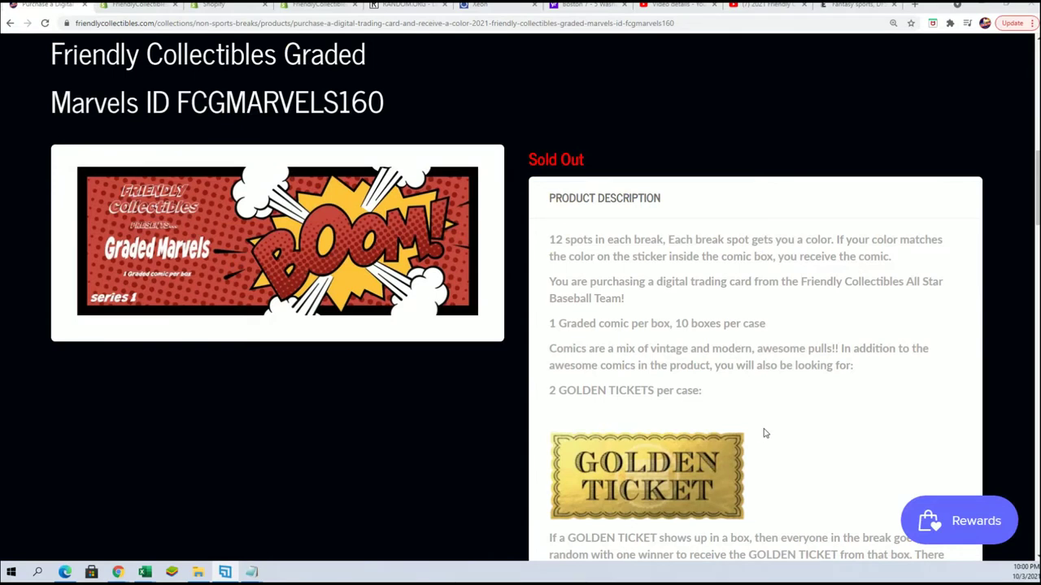
Review the golden ticket rules, highlighting the 30 boxes figure and the opening rule sentence
scroll(756, 427, "down", 3)
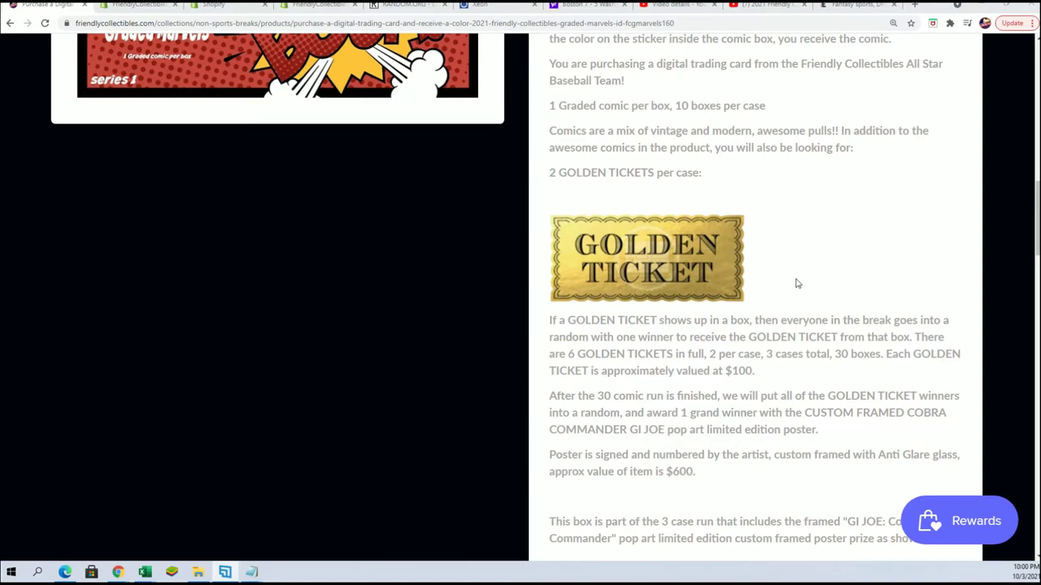
scroll(693, 244, "up", 1)
scroll(694, 247, "down", 2)
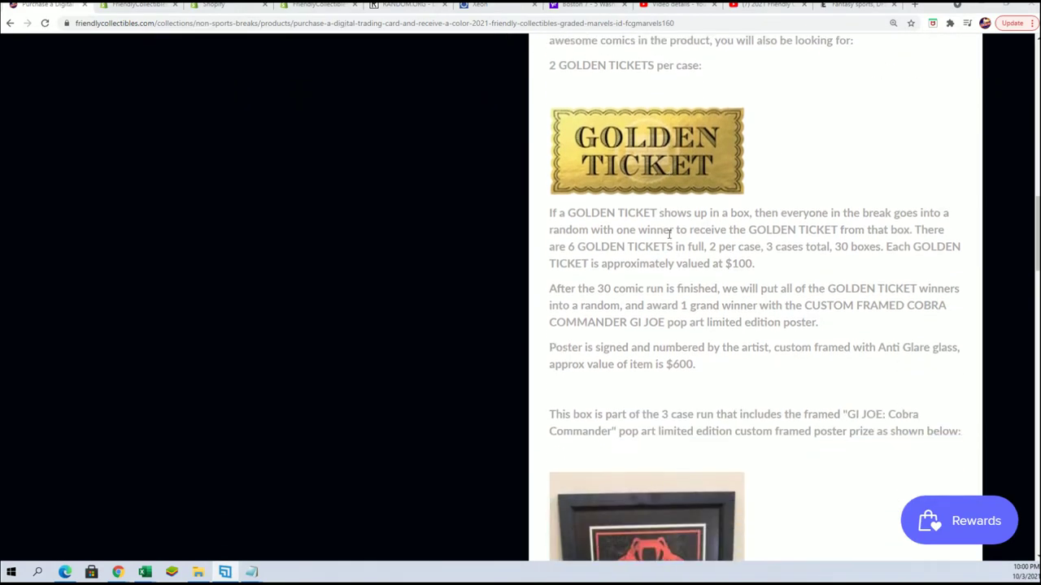
scroll(717, 261, "up", 1)
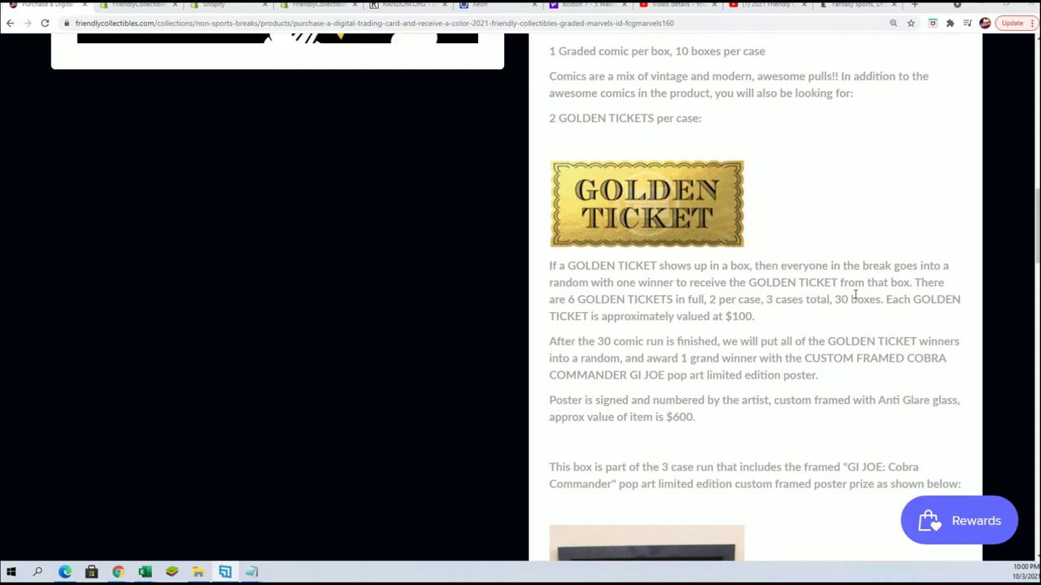
left_click_drag(835, 303, 902, 316)
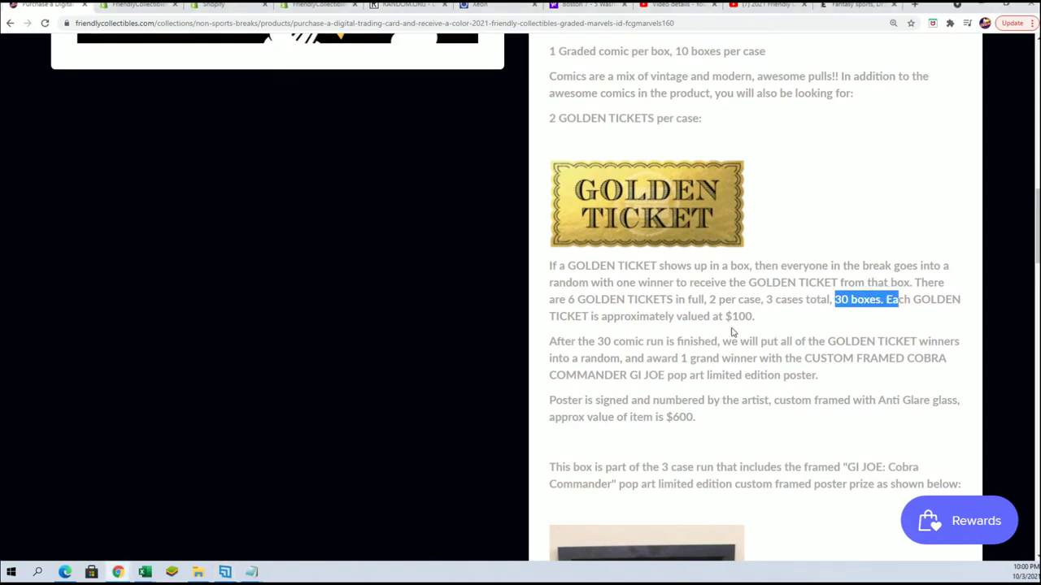
scroll(747, 355, "down", 1)
scroll(755, 363, "down", 10)
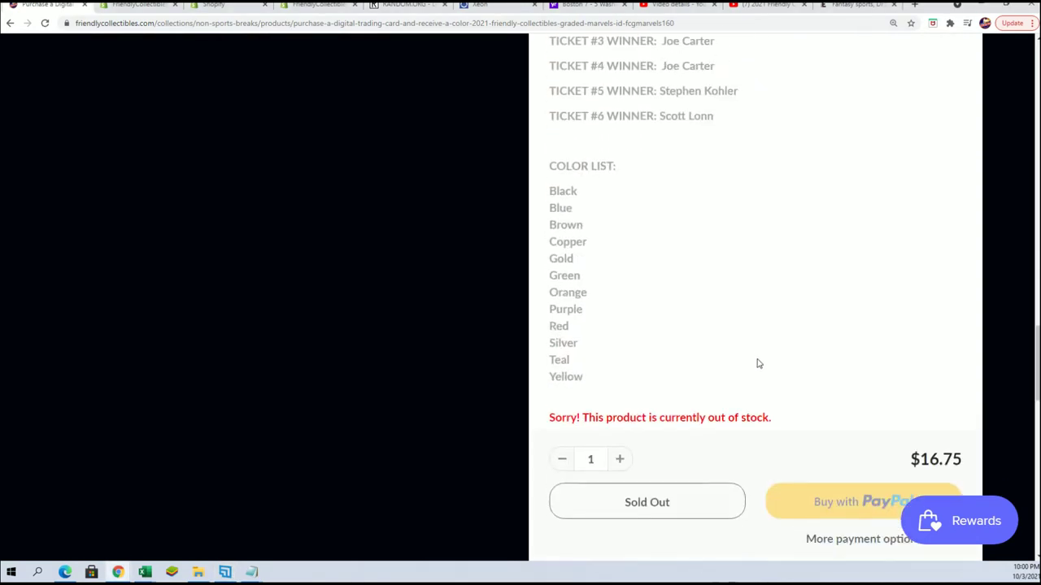
scroll(631, 197, "up", 2)
left_click_drag(551, 142, 805, 268)
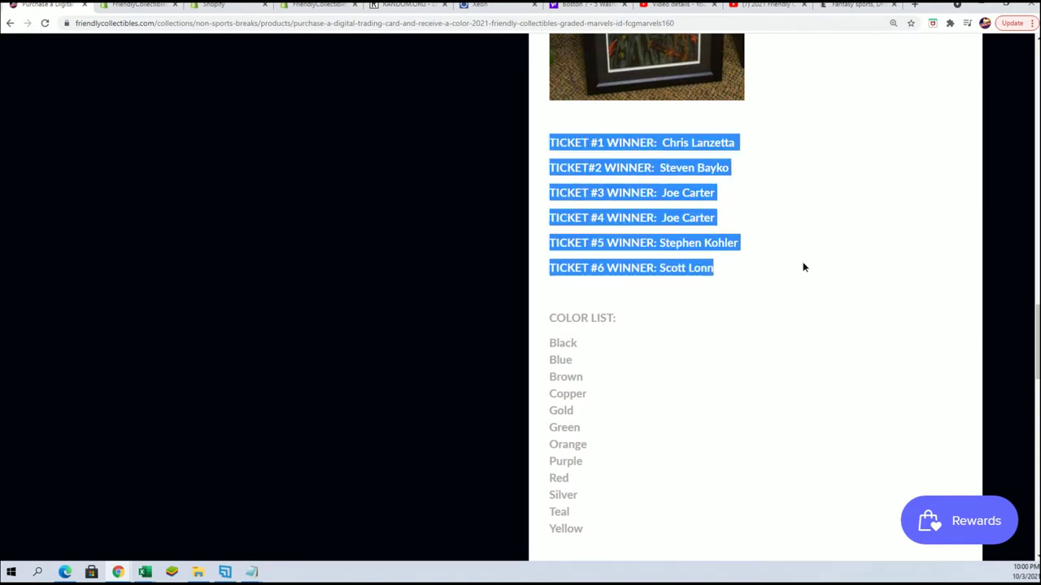
scroll(833, 315, "up", 8)
scroll(833, 316, "up", 2)
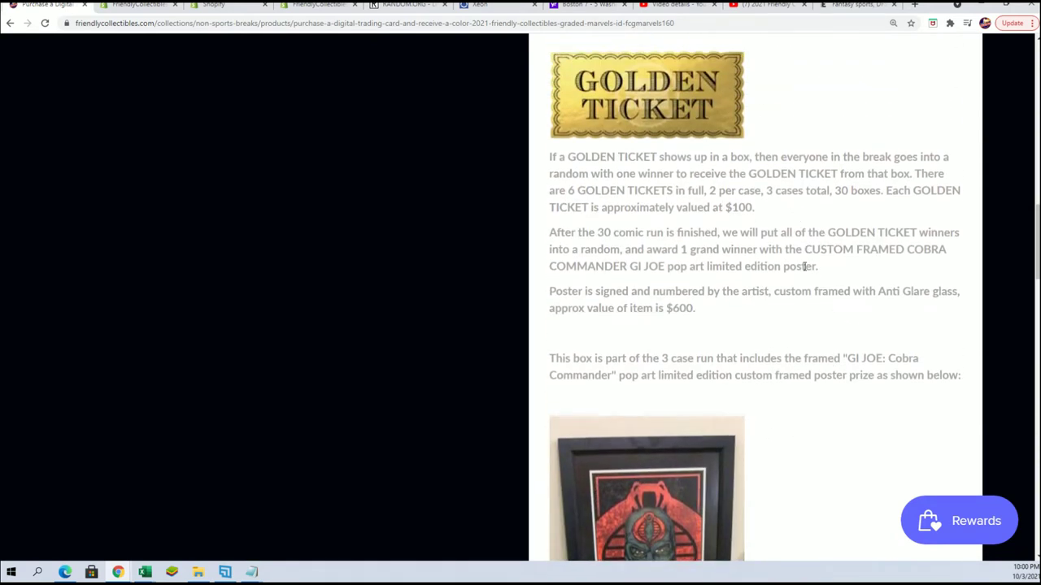
scroll(804, 268, "down", 1)
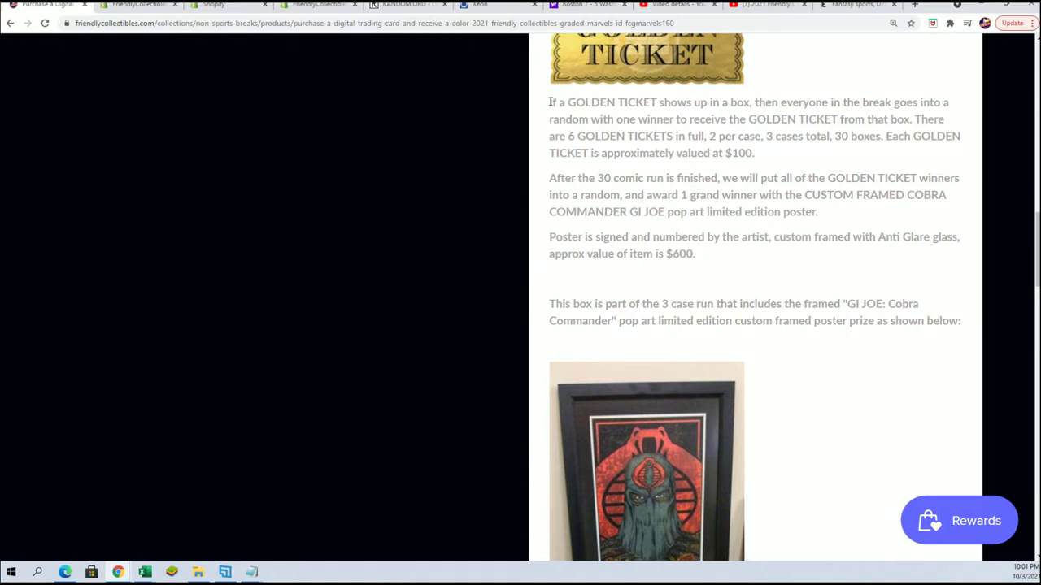
mouse_move(550, 102)
left_mouse_down()
mouse_move(718, 136)
mouse_move(922, 119)
left_mouse_up()
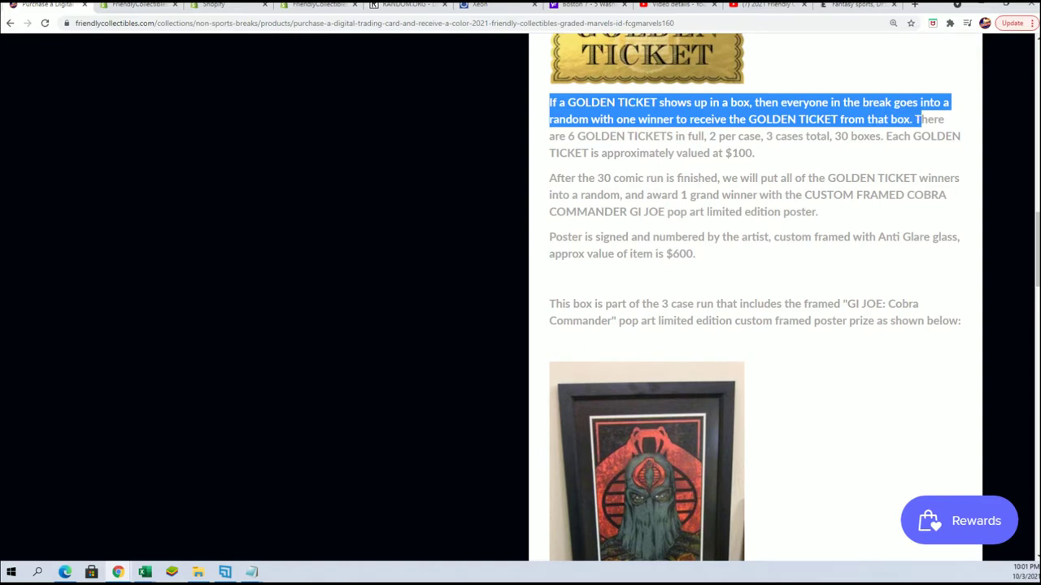
scroll(792, 204, "down", 7)
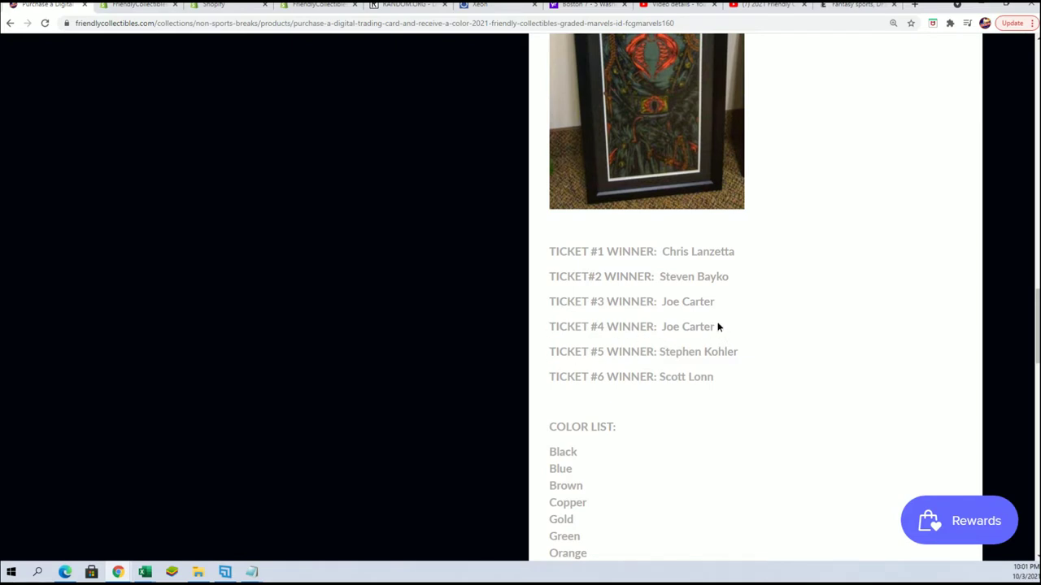
Highlight and then clear the TICKET #4 winner line, and scroll through the winner list
left_click_drag(724, 334, 536, 334)
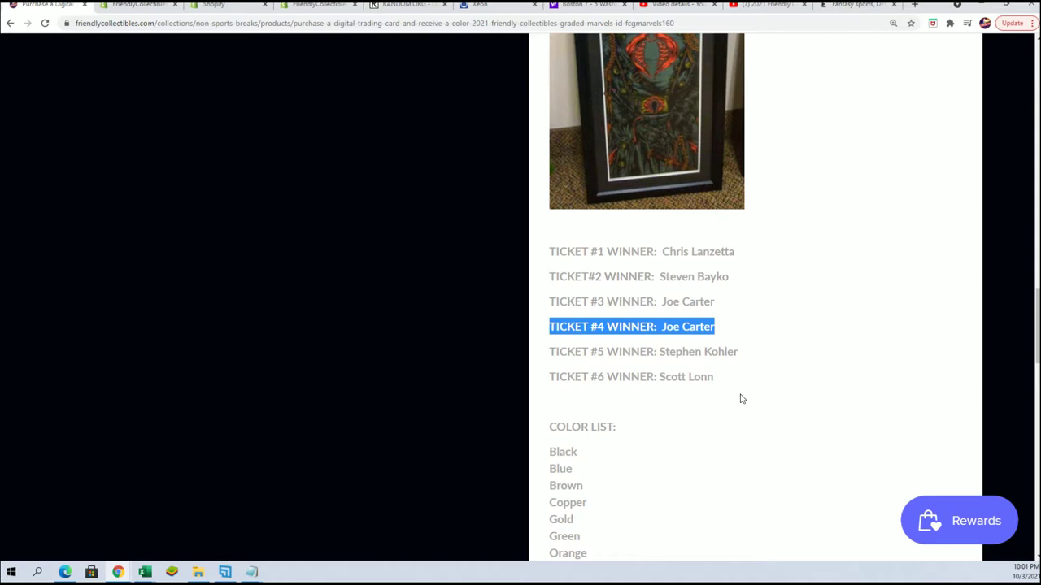
left_click(674, 317)
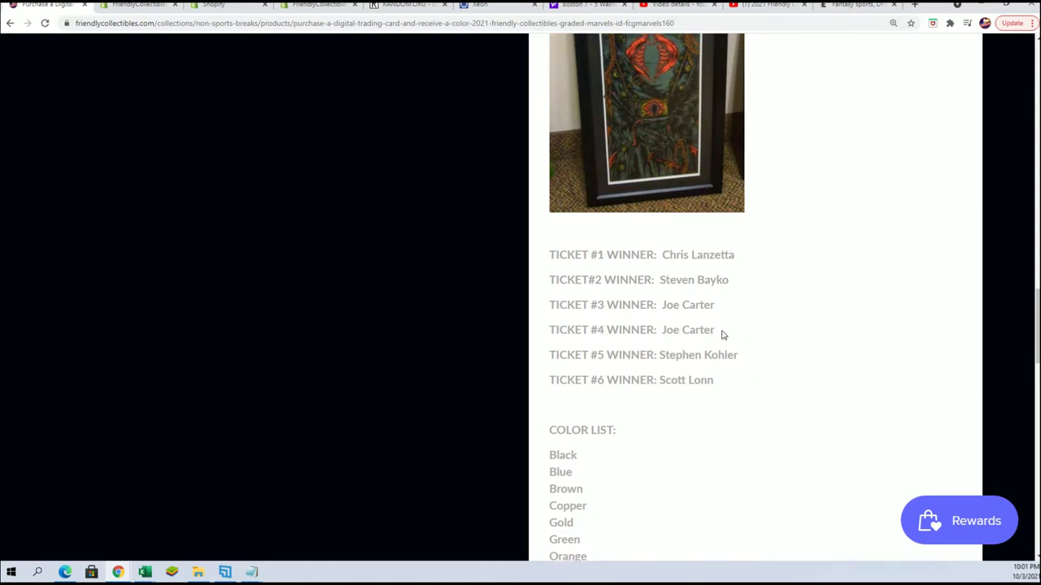
scroll(764, 325, "up", 5)
scroll(765, 208, "down", 1)
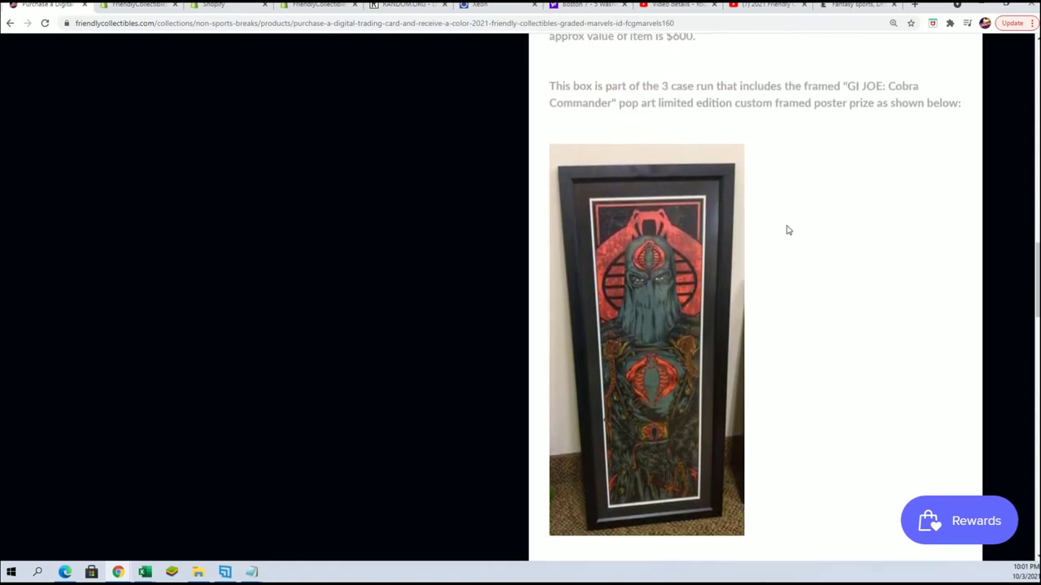
scroll(789, 248, "down", 1)
scroll(809, 308, "down", 3)
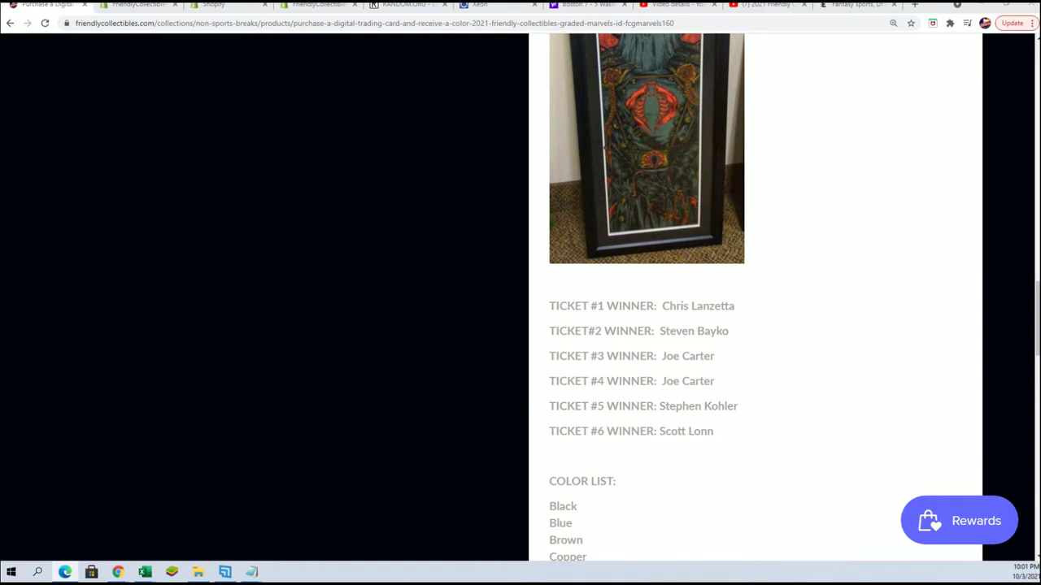
scroll(155, 455, "down", 1)
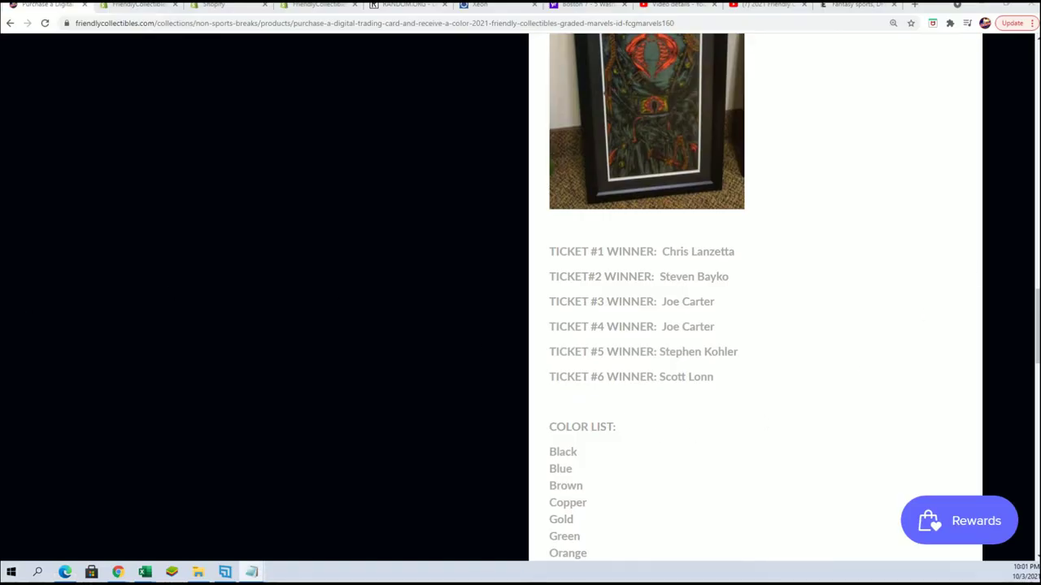
Place Notepad beside the page and select the three GOLDEN TICKET#2 names
left_click(251, 571)
left_click_drag(397, 13, 344, 44)
left_click_drag(250, 363, 196, 344)
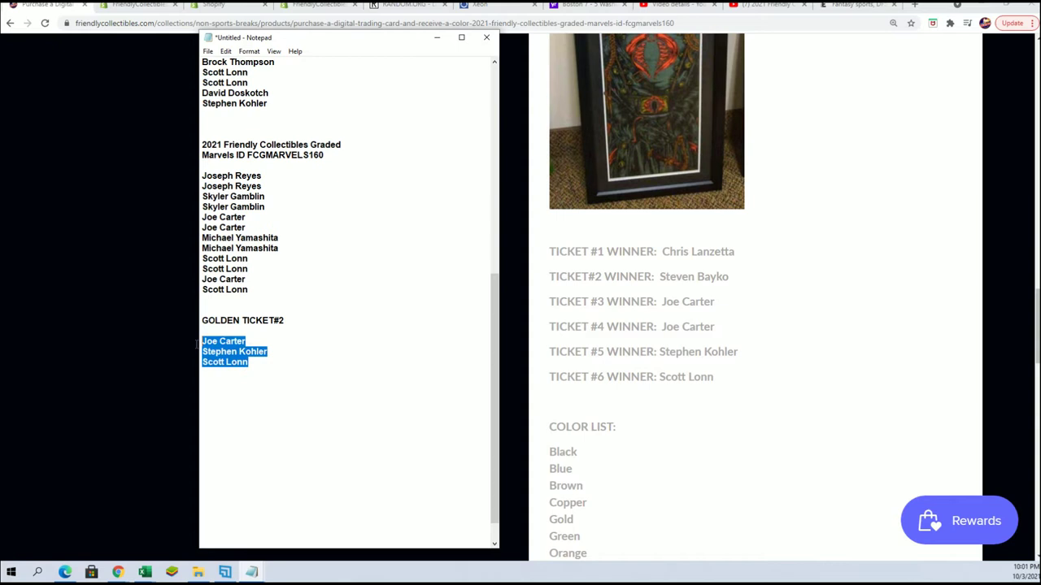
scroll(667, 312, "up", 4)
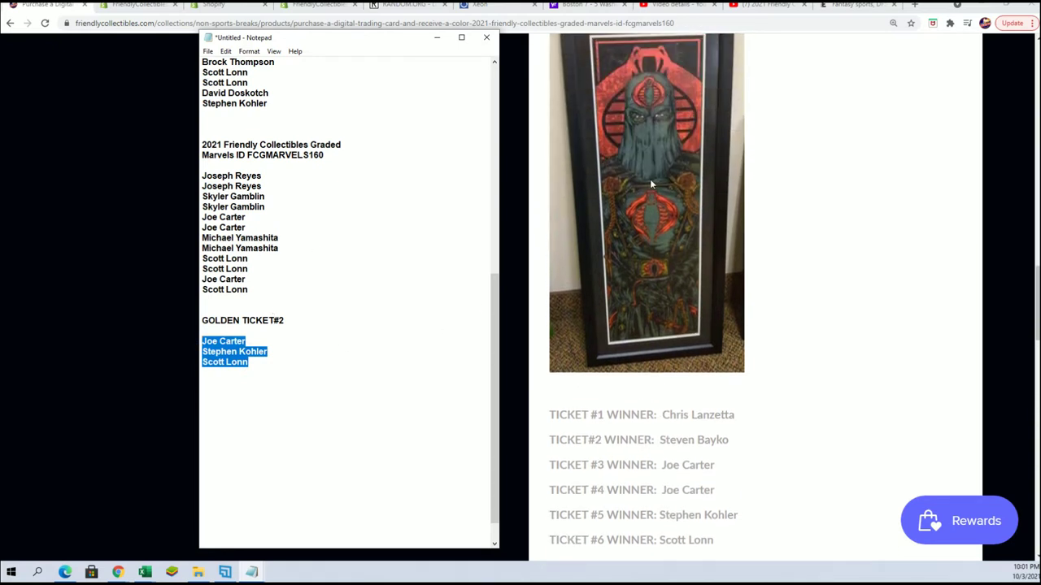
scroll(675, 281, "down", 2)
scroll(652, 130, "up", 1)
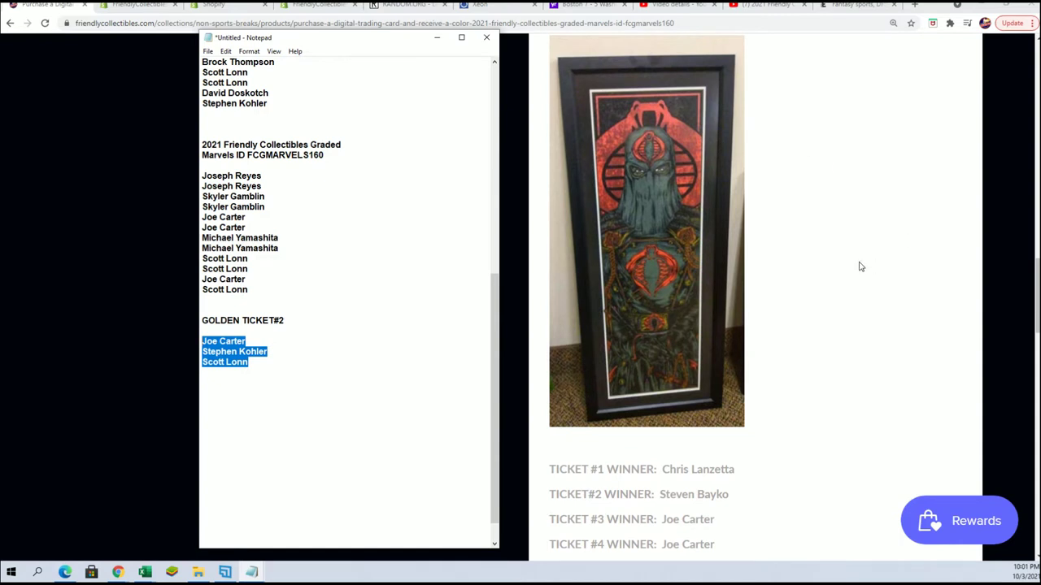
scroll(843, 279, "down", 2)
left_click(261, 363)
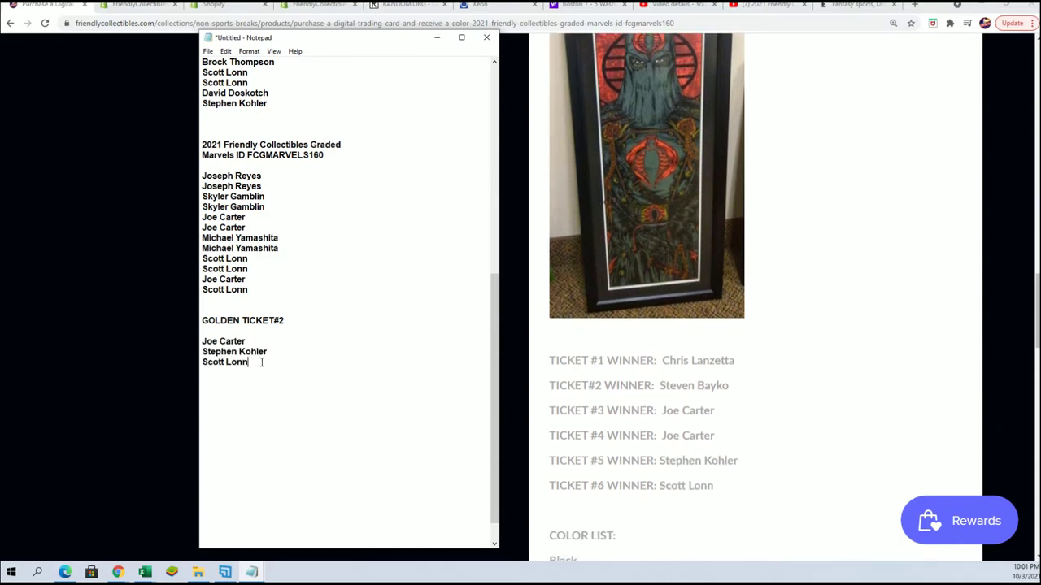
left_click_drag(260, 363, 203, 341)
Reselect the three GOLDEN TICKET#2 names and scroll back up through the notes
left_click(253, 368)
mouse_move(253, 367)
left_mouse_down()
mouse_move(203, 362)
mouse_move(269, 329)
mouse_move(203, 362)
mouse_move(205, 343)
left_mouse_up()
left_click(282, 344)
scroll(410, 375, "down", 1)
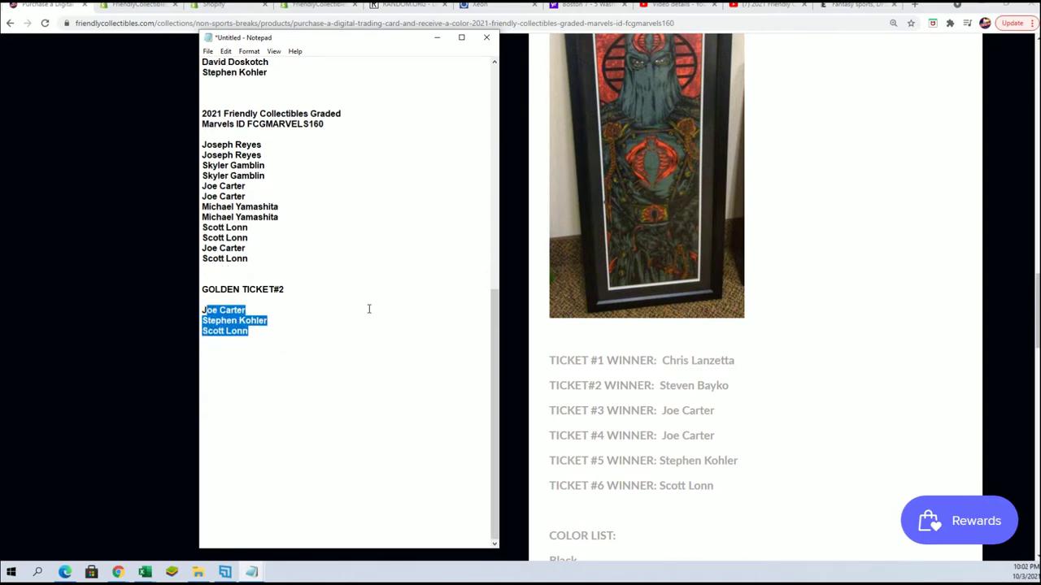
scroll(369, 309, "up", 5)
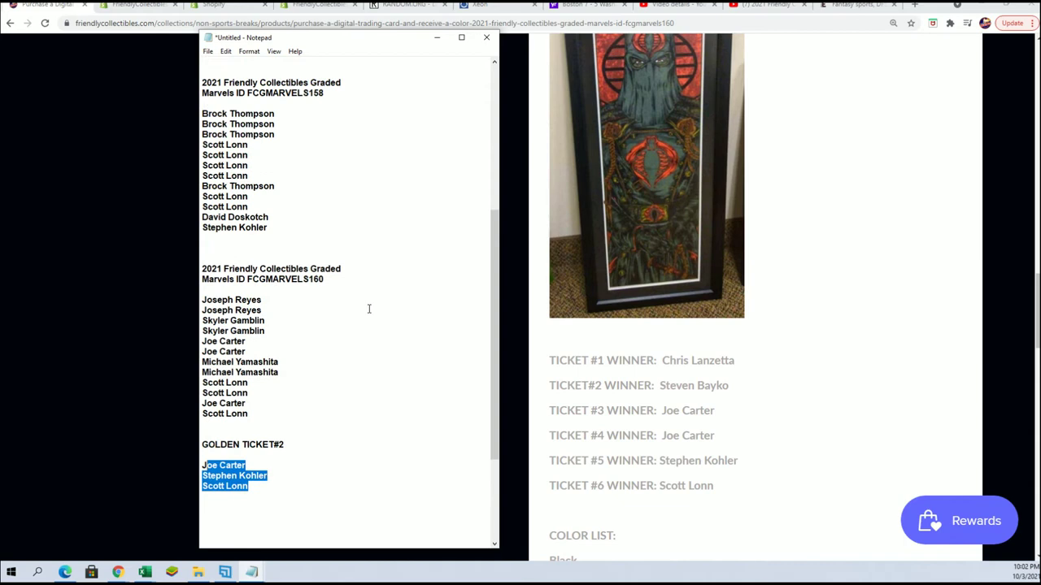
scroll(369, 309, "up", 9)
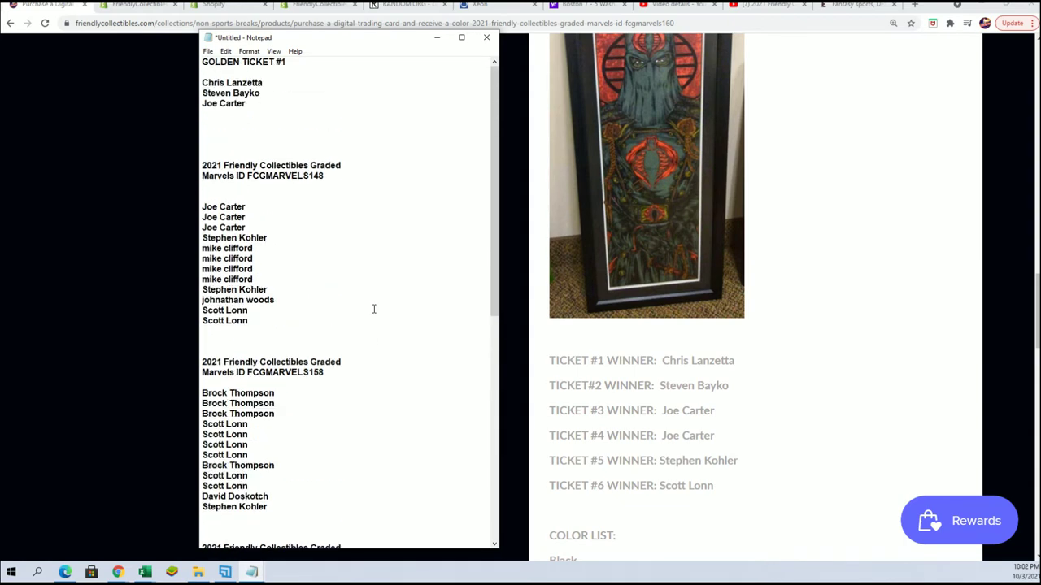
scroll(772, 344, "up", 5)
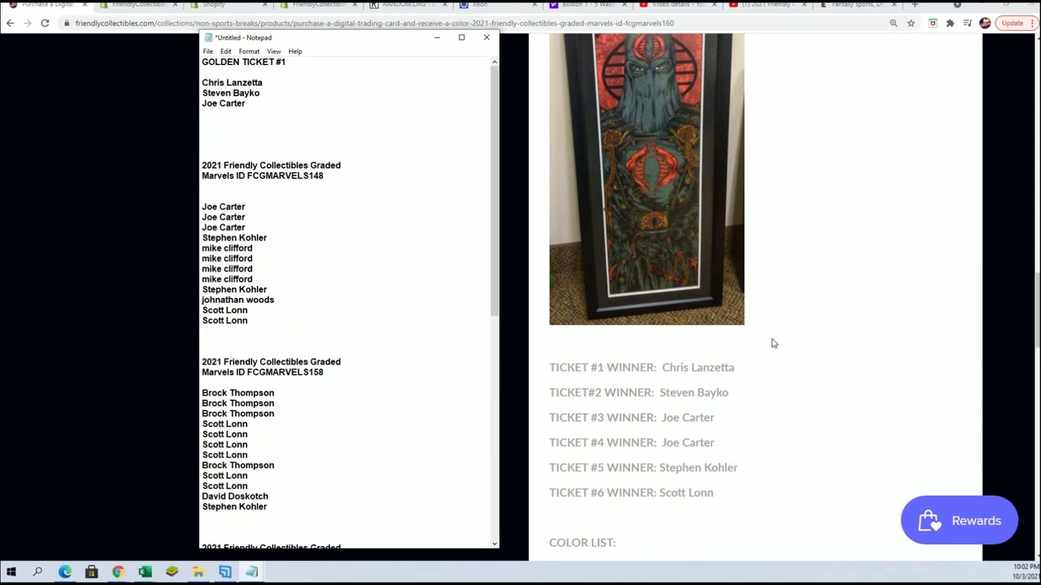
scroll(688, 158, "up", 1)
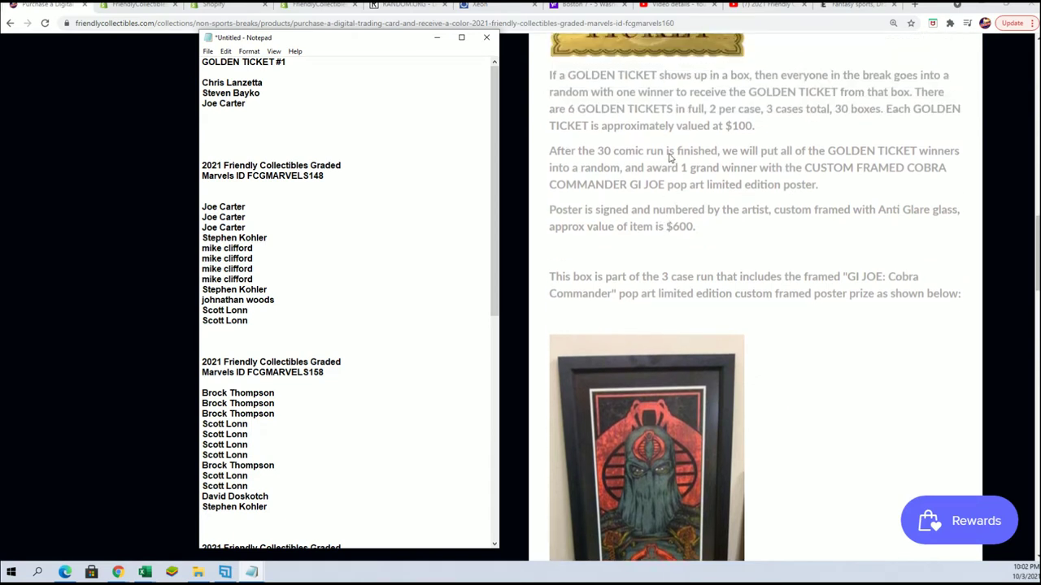
scroll(795, 187, "up", 1)
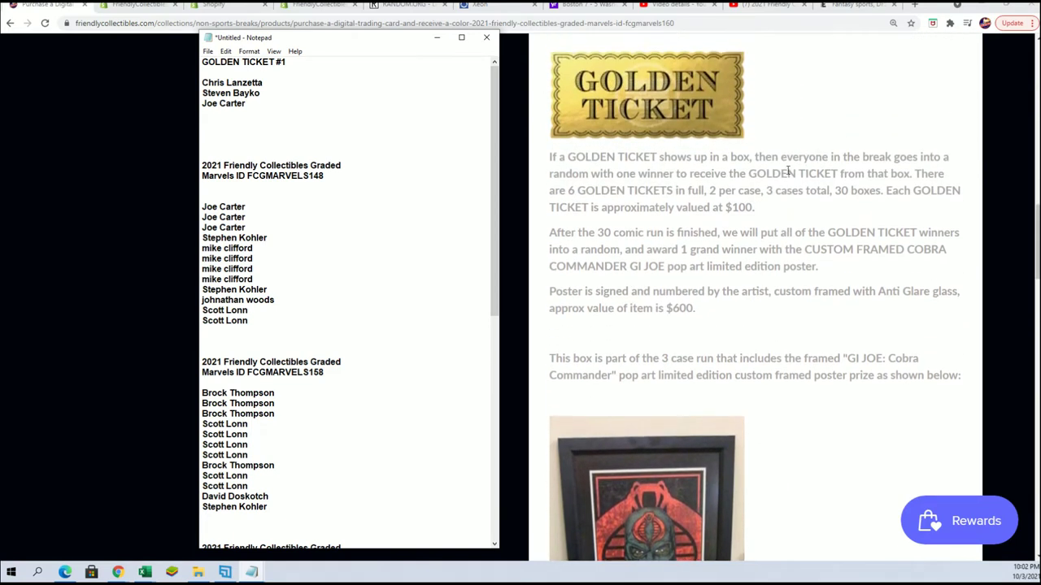
Highlight a product page rule, then minimize and restore the Notepad winner notes
left_click_drag(661, 158, 786, 173)
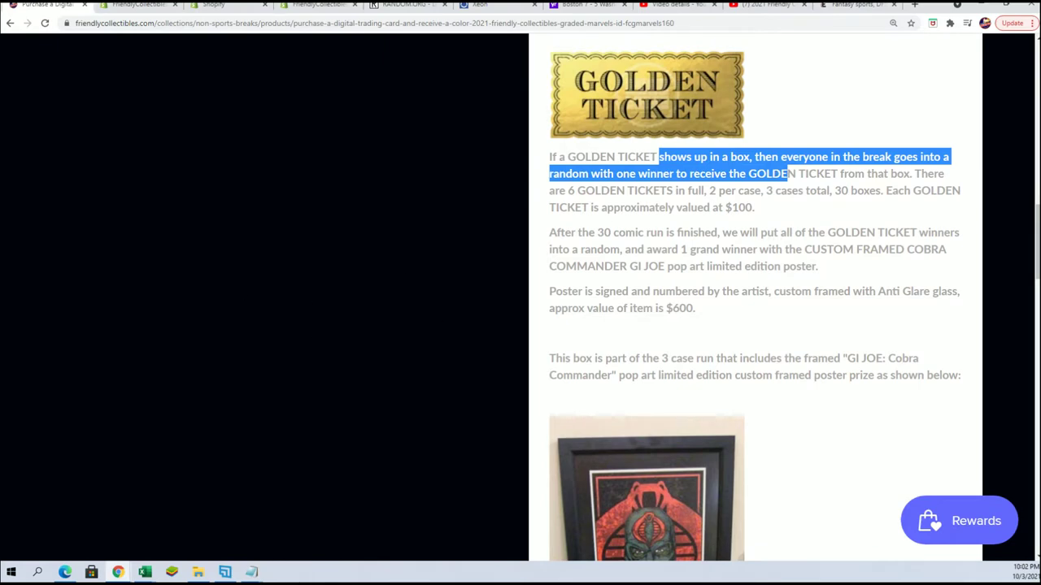
key("alt+Tab")
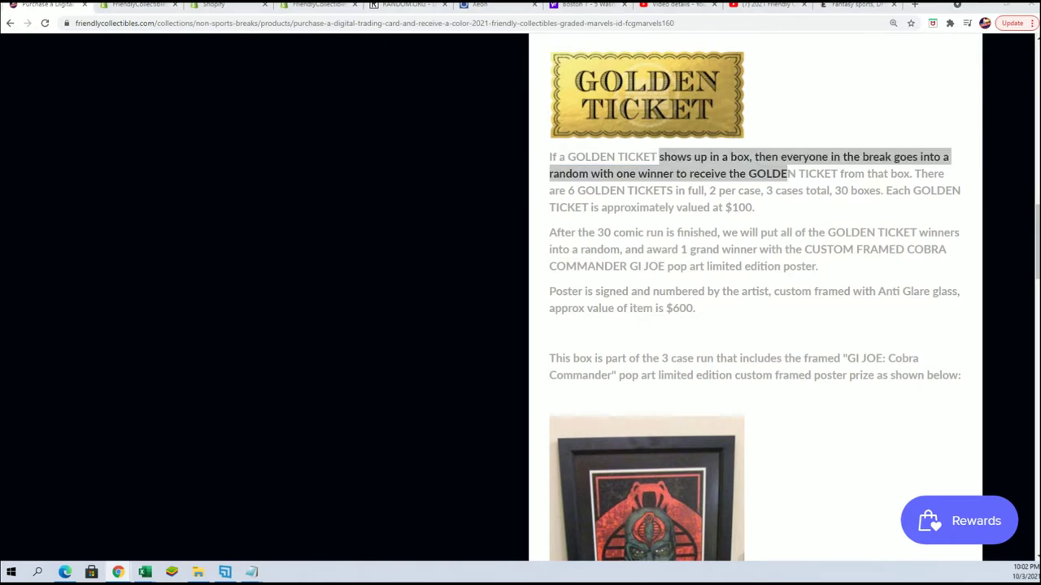
key("alt+Tab")
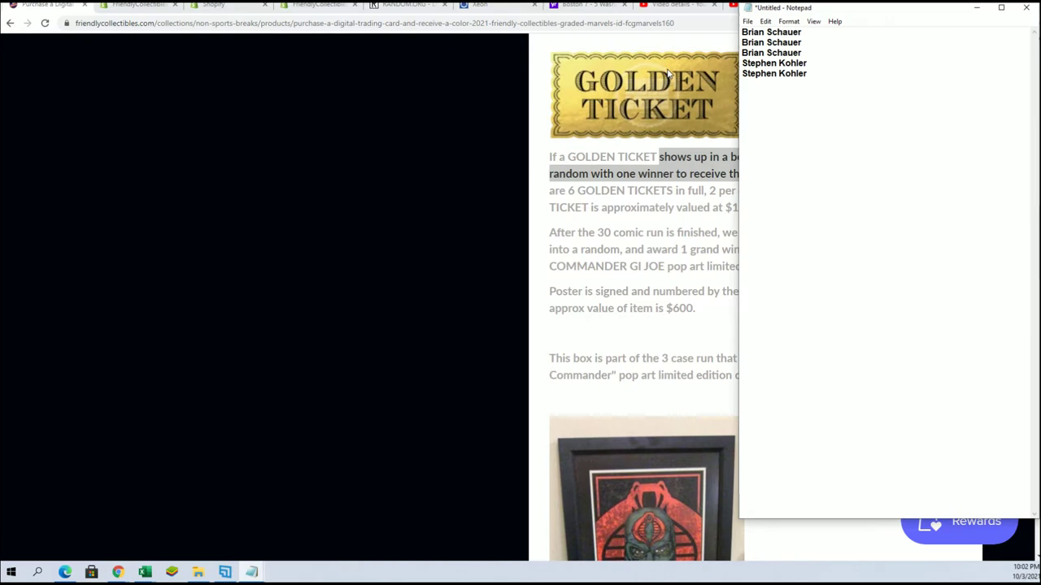
left_click(976, 8)
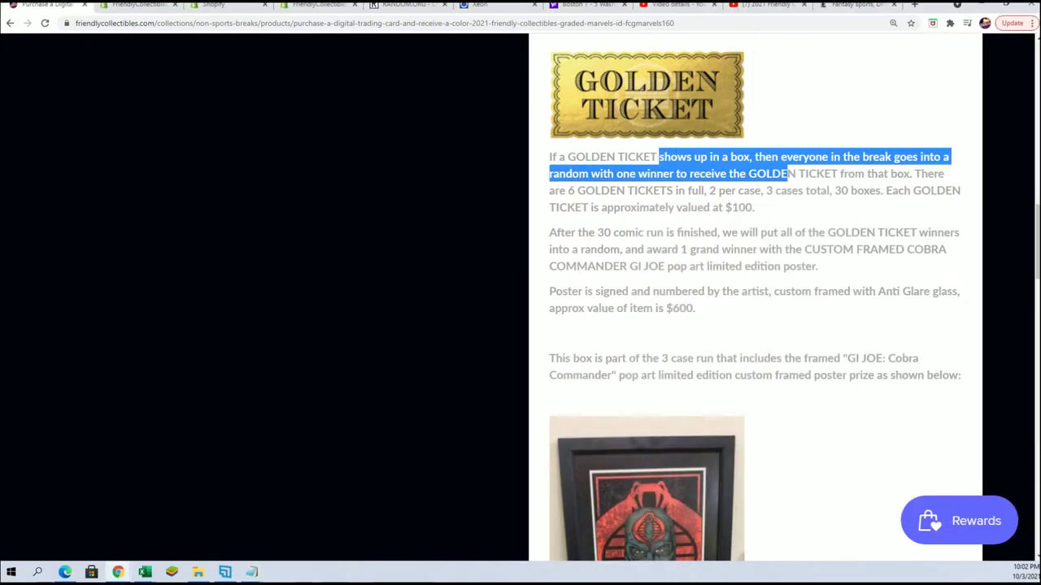
key("alt+Tab")
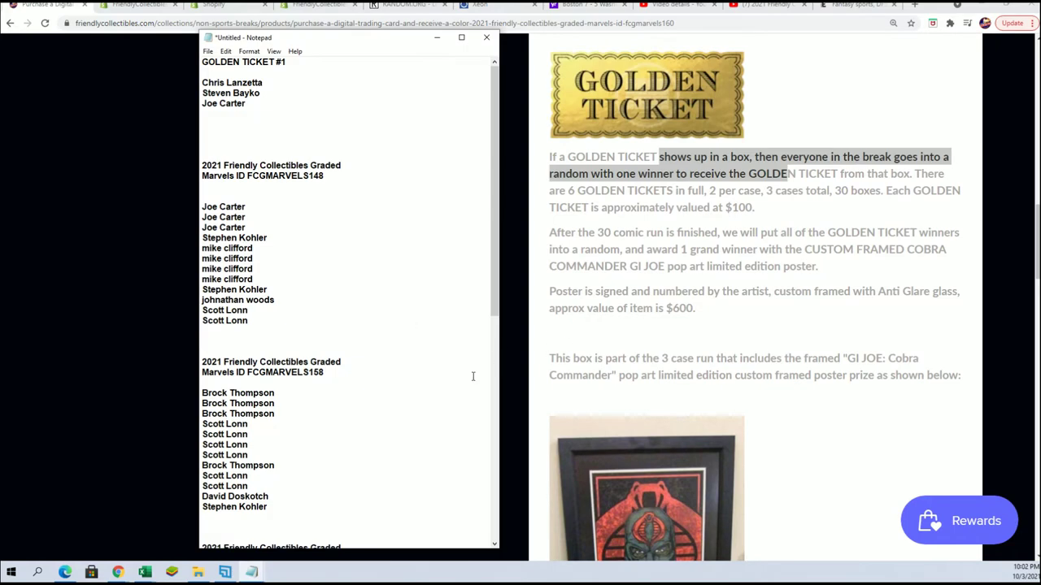
scroll(383, 435, "down", 3)
scroll(342, 455, "down", 9)
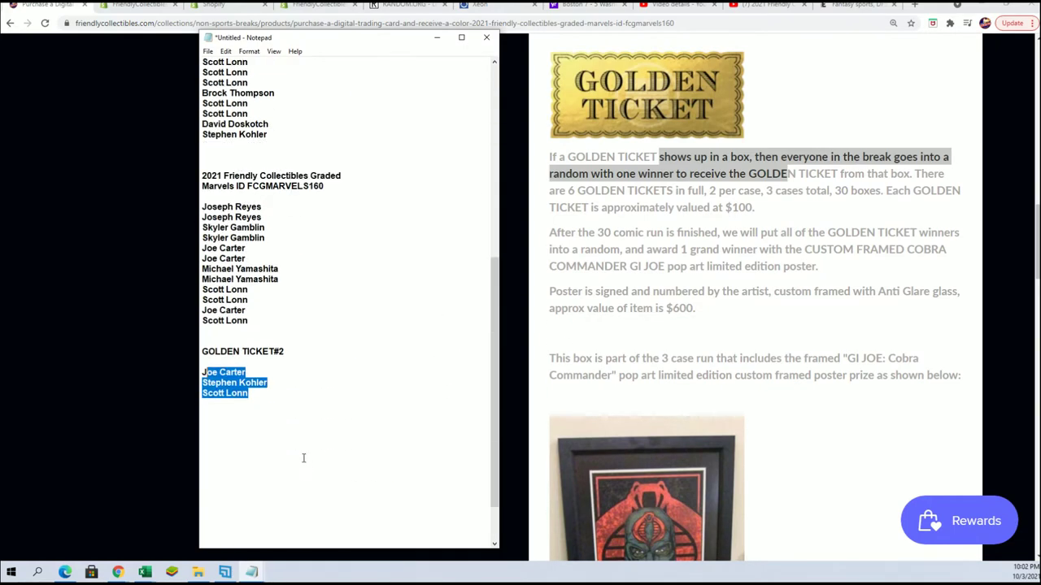
left_click(244, 398)
left_click_drag(249, 394, 194, 372)
scroll(316, 344, "up", 3)
scroll(317, 344, "down", 2)
left_click(268, 435)
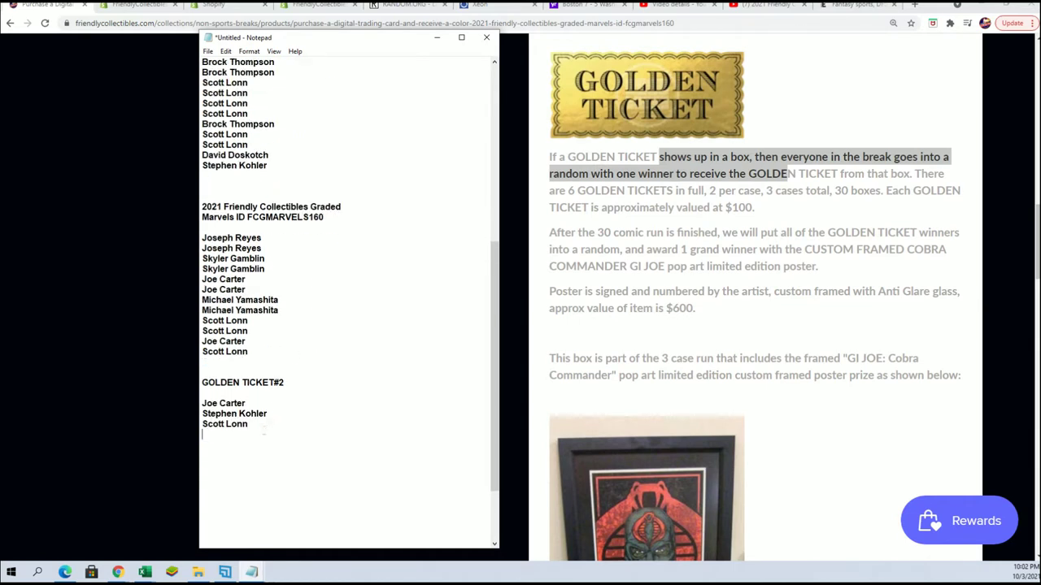
mouse_move(205, 400)
left_mouse_down()
mouse_move(260, 414)
mouse_move(266, 429)
mouse_move(202, 402)
left_mouse_up()
left_click(273, 436)
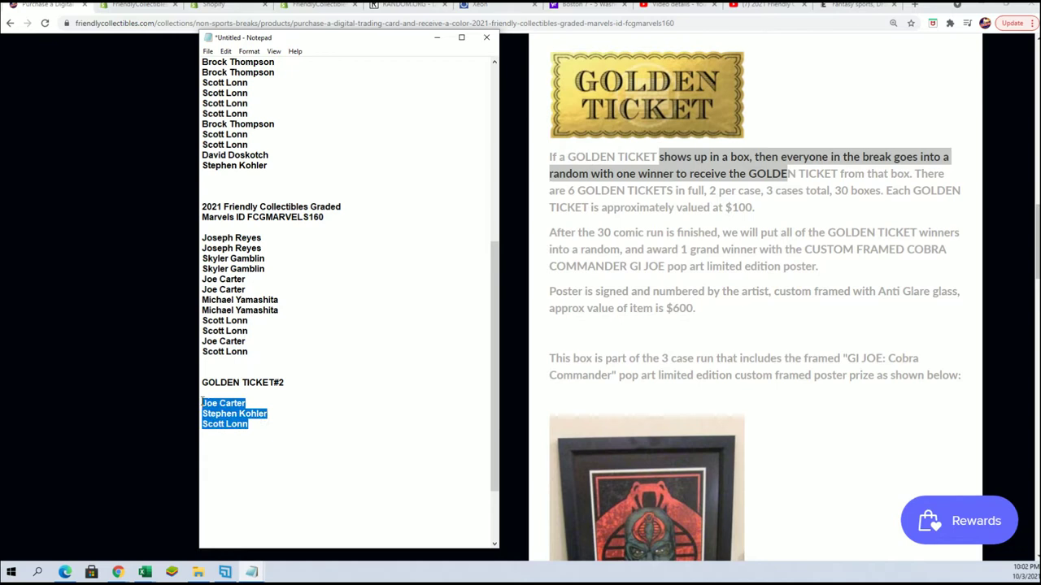
left_click(275, 434)
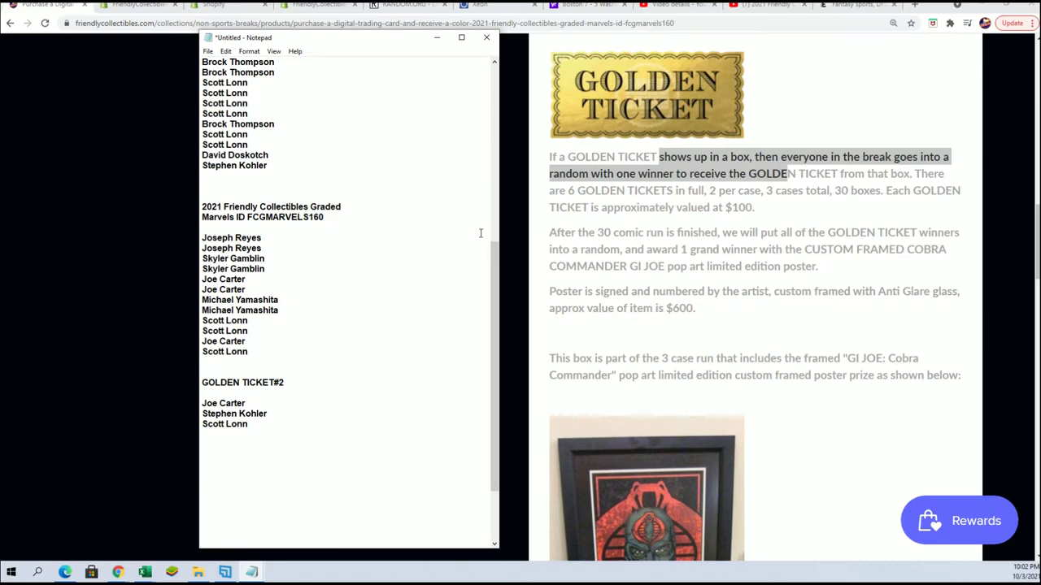
scroll(242, 236, "up", 11)
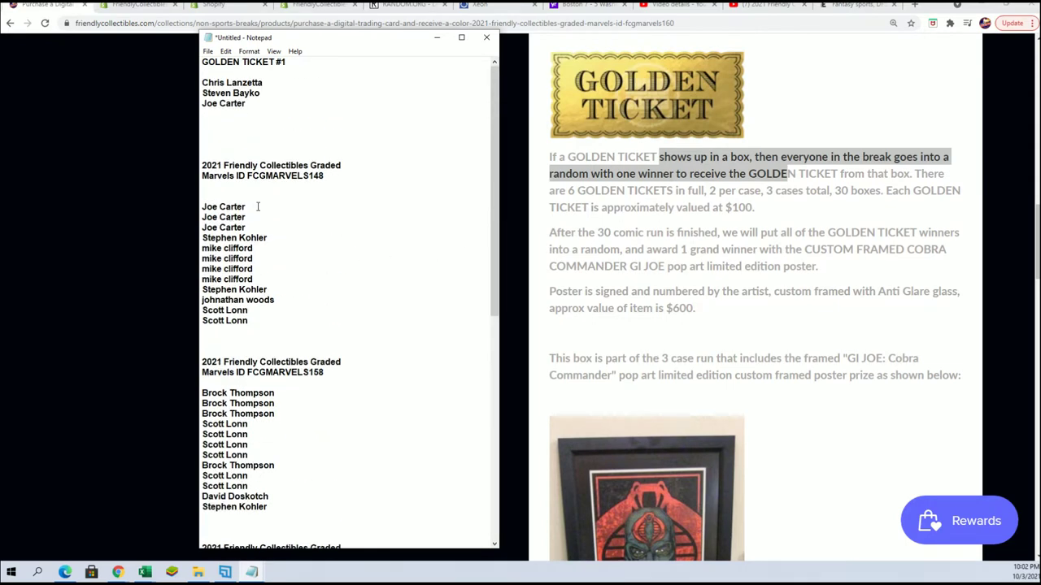
scroll(275, 196, "down", 2)
mouse_move(202, 144)
left_mouse_down()
mouse_move(264, 240)
mouse_move(249, 260)
left_mouse_up()
mouse_move(203, 333)
left_mouse_down()
mouse_move(244, 342)
mouse_move(269, 446)
mouse_move(205, 381)
mouse_move(204, 352)
left_mouse_up()
scroll(319, 458, "down", 2)
scroll(317, 455, "down", 3)
scroll(338, 291, "up", 6)
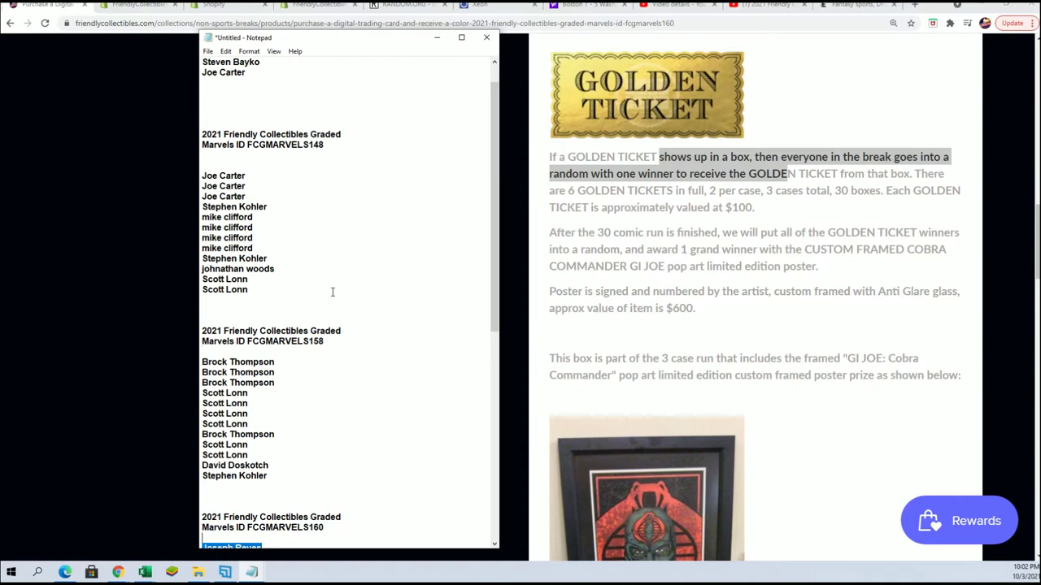
scroll(737, 282, "up", 3)
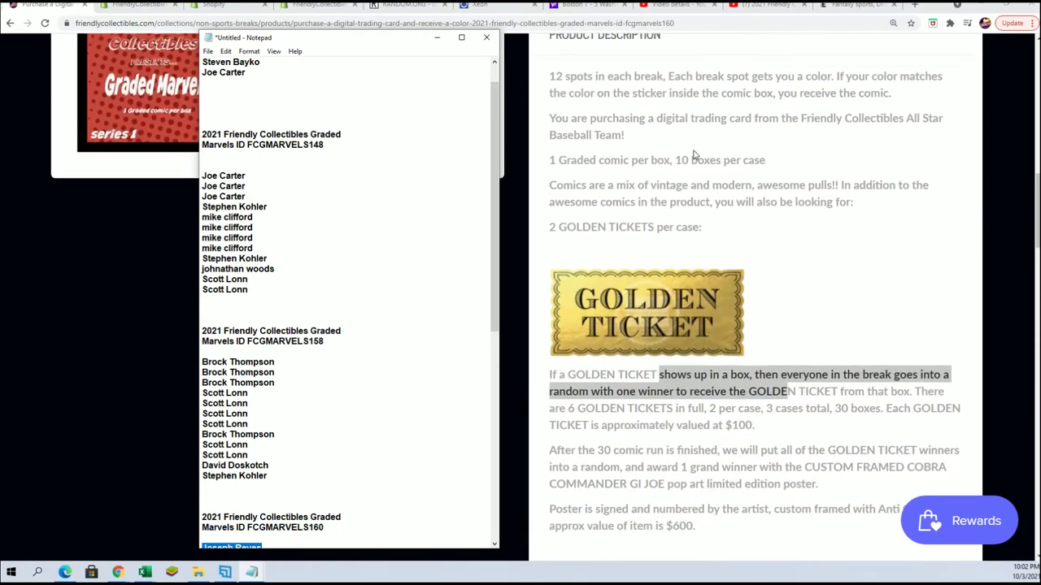
scroll(706, 171, "down", 1)
left_click(793, 285)
scroll(781, 283, "down", 2)
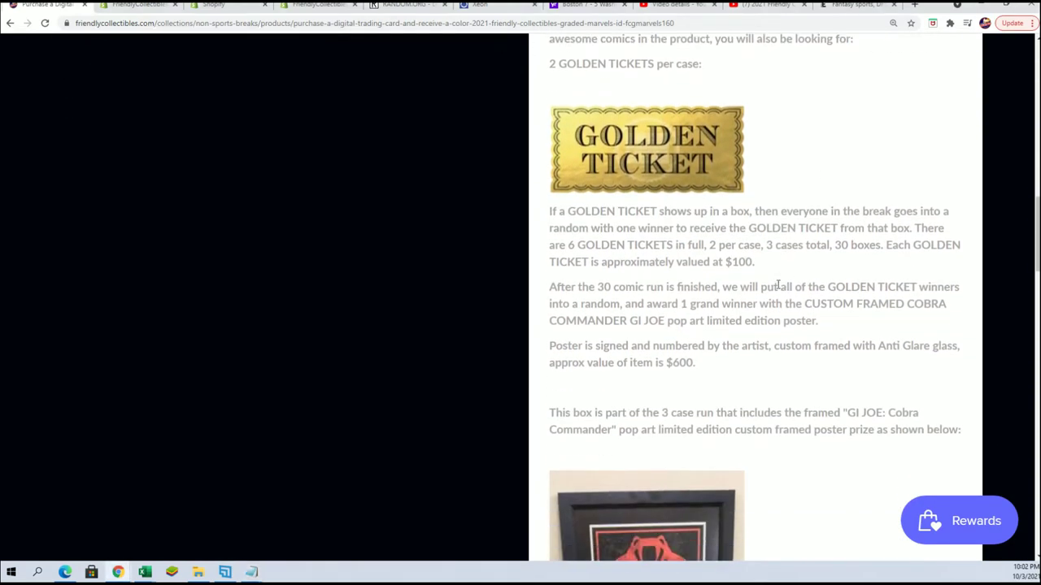
scroll(773, 265, "down", 4)
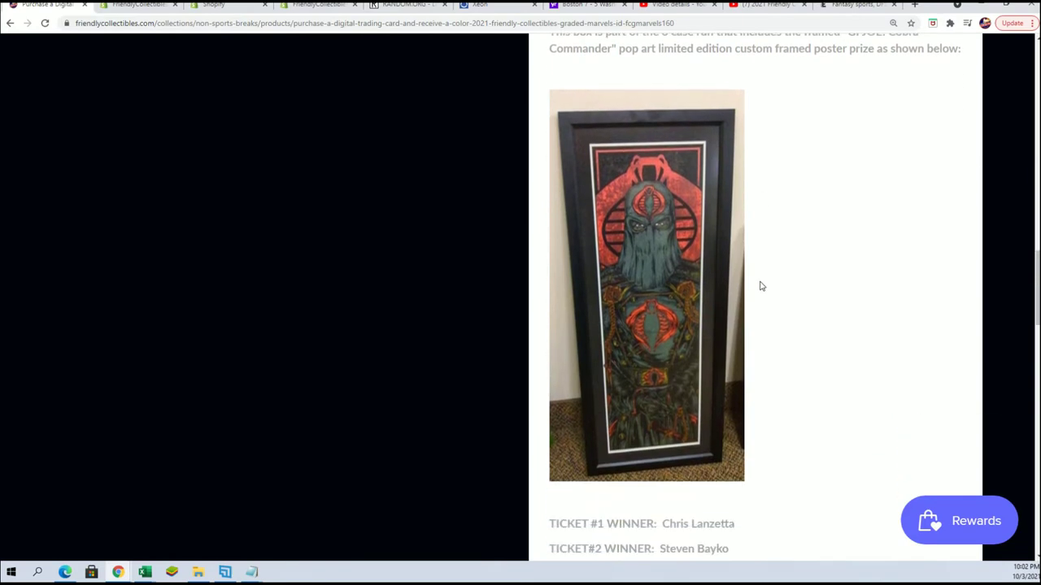
scroll(760, 284, "up", 3)
scroll(758, 284, "up", 3)
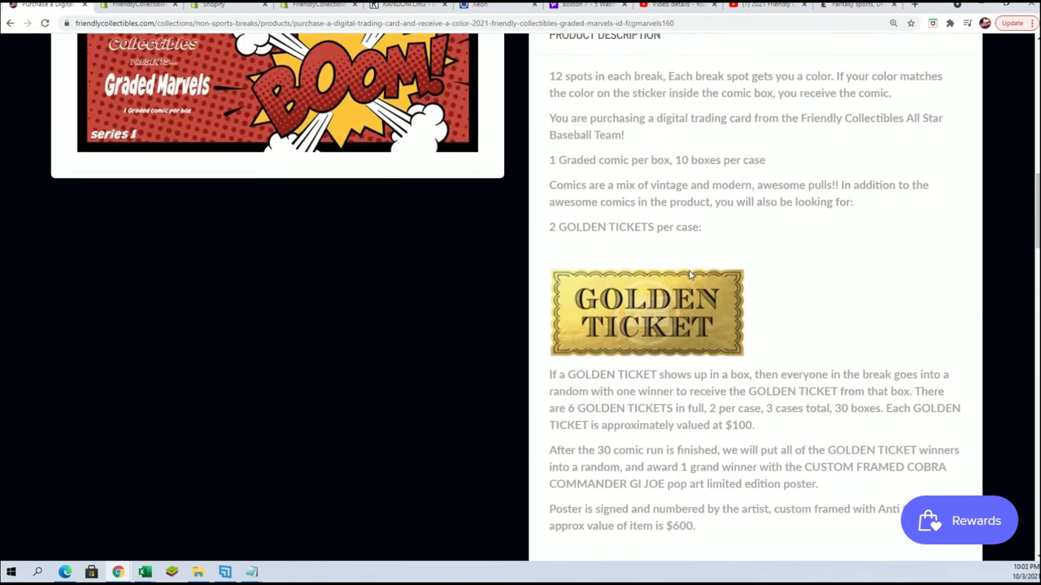
scroll(690, 286, "down", 1)
scroll(651, 317, "down", 6)
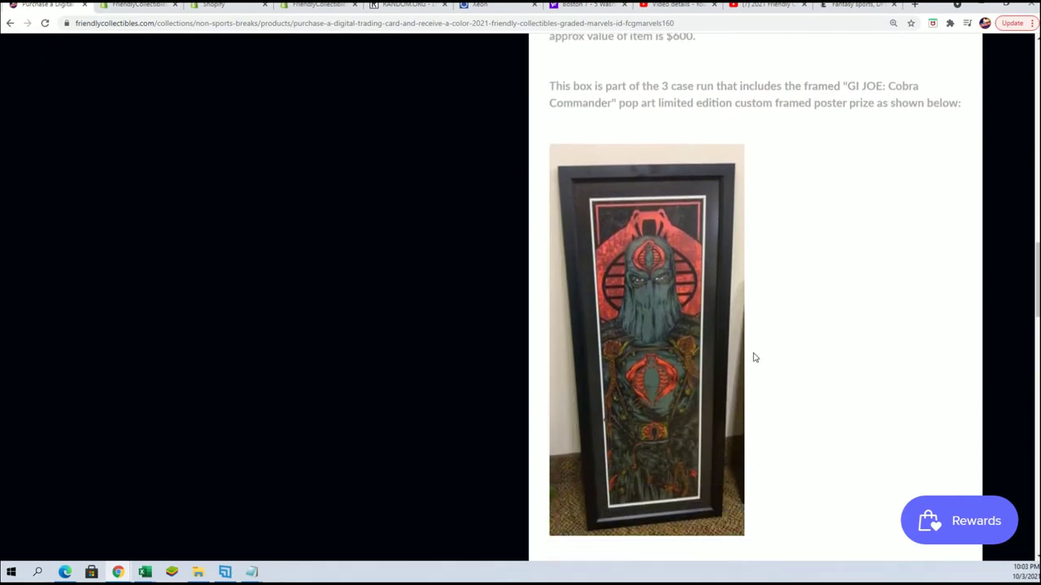
scroll(627, 355, "up", 1)
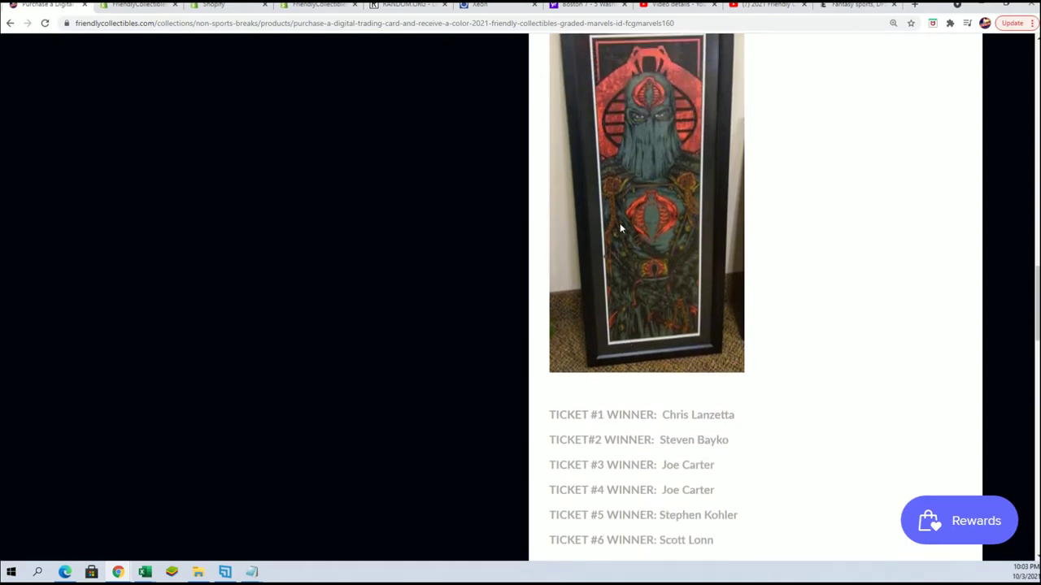
scroll(727, 264, "up", 1)
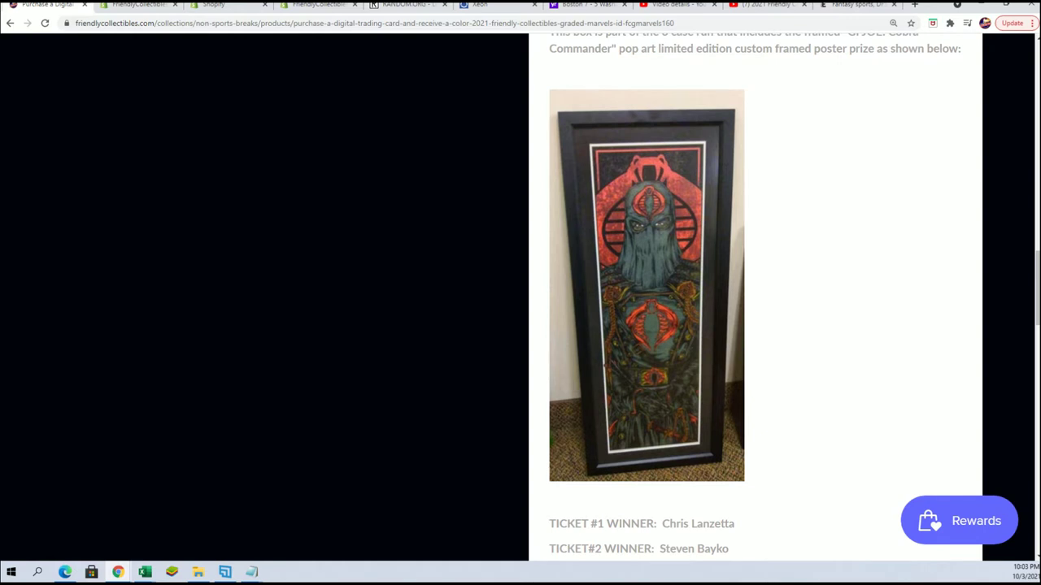
In the winner notes, highlight the FCGMARVELS148, FCGMARVELS158 and GOLDEN TICKET#2 headings
key("alt+Tab")
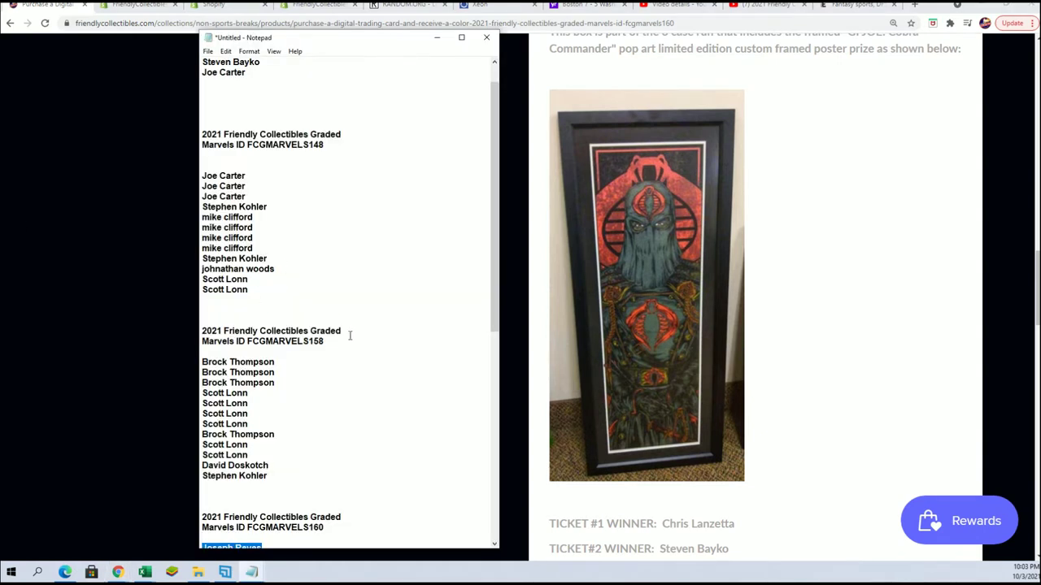
scroll(760, 309, "up", 1)
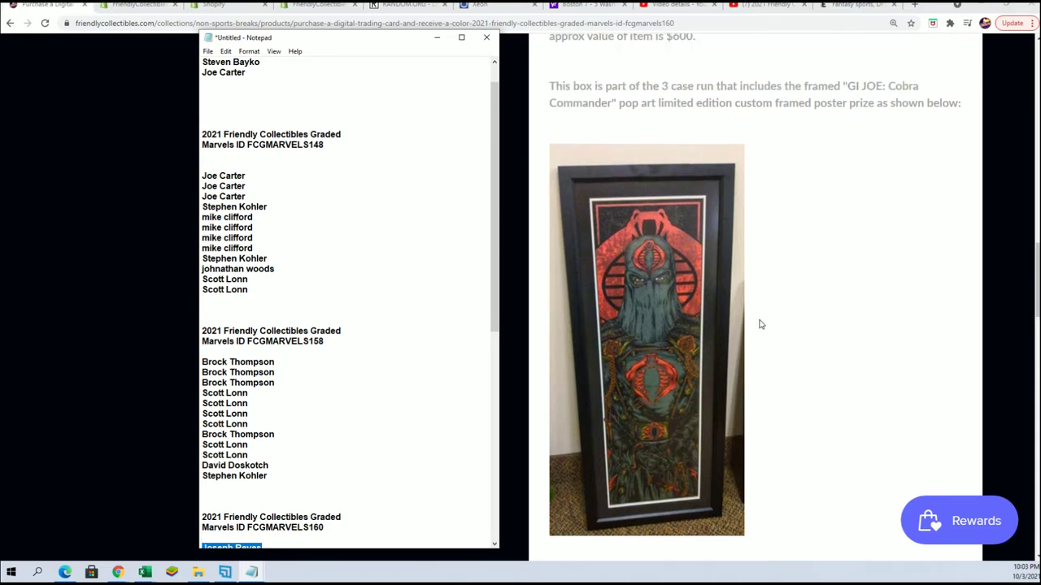
scroll(299, 452, "up", 1)
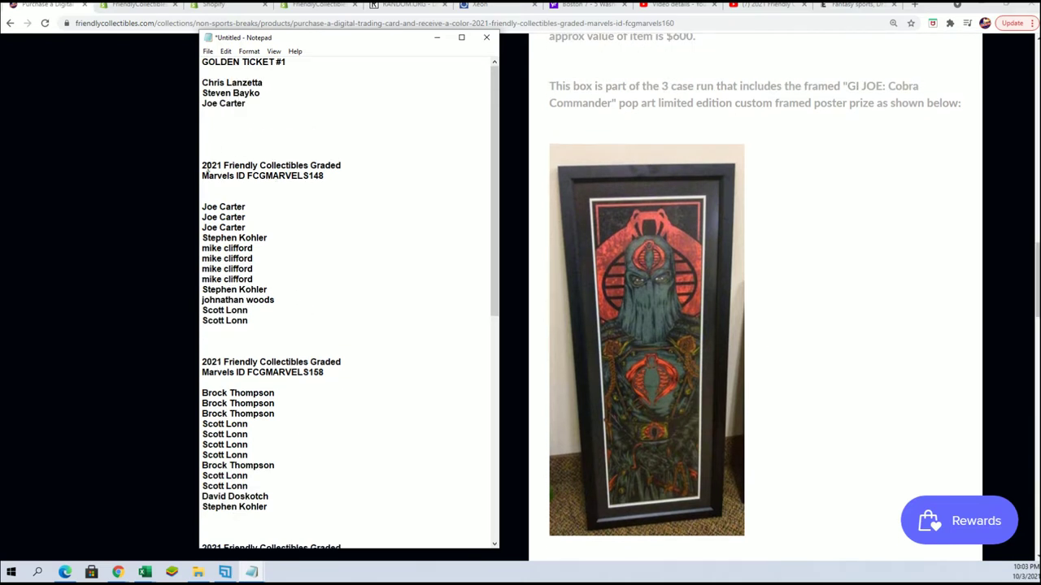
left_click_drag(202, 162, 333, 182)
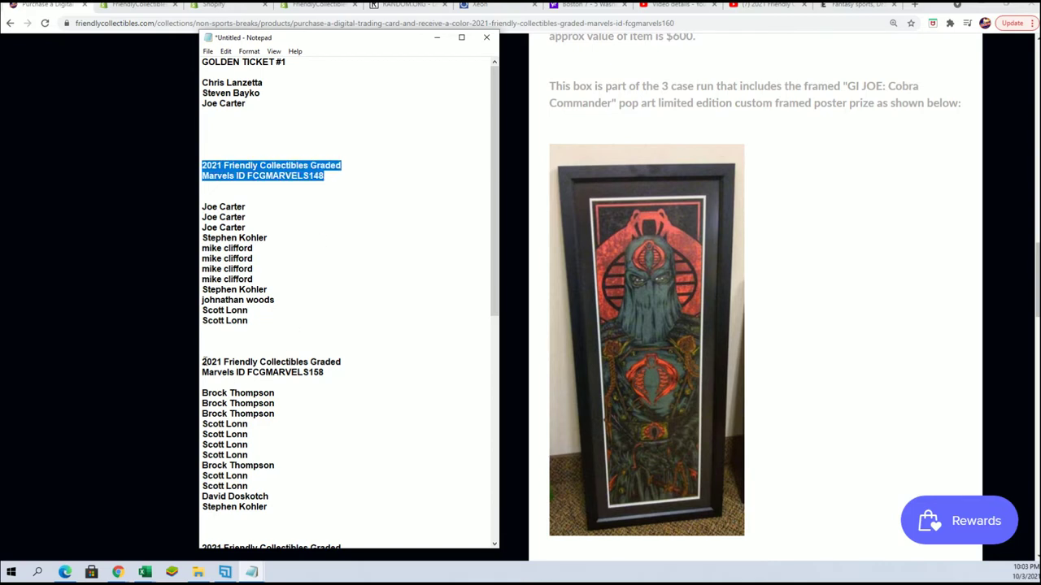
left_click_drag(203, 360, 338, 375)
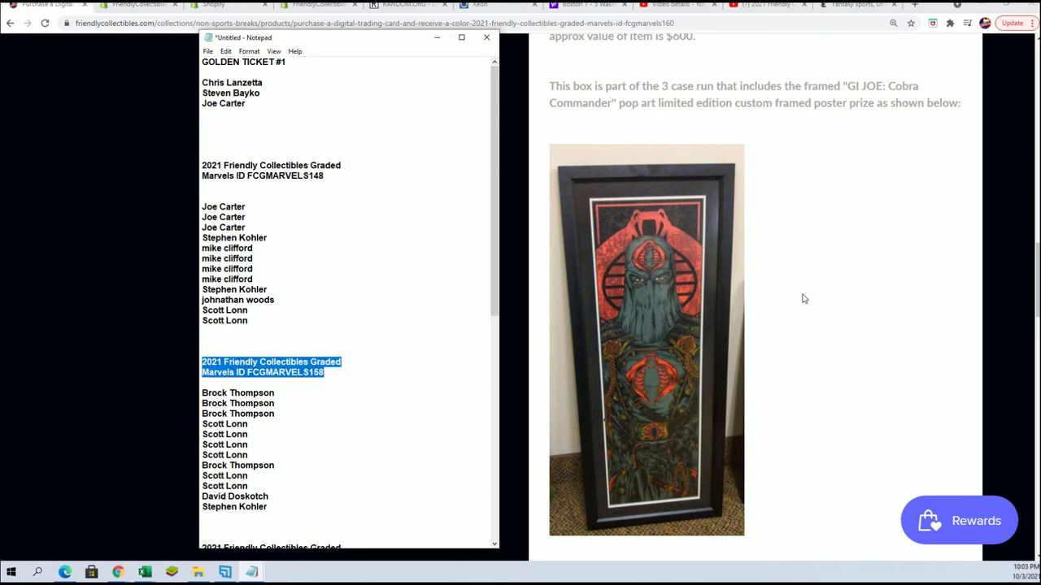
scroll(804, 298, "up", 4)
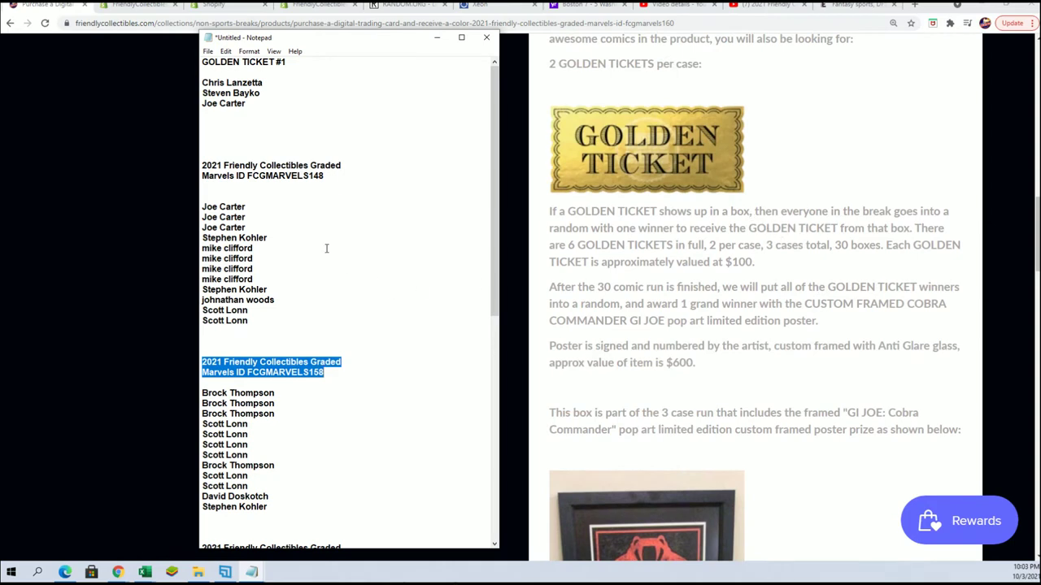
scroll(317, 236, "down", 11)
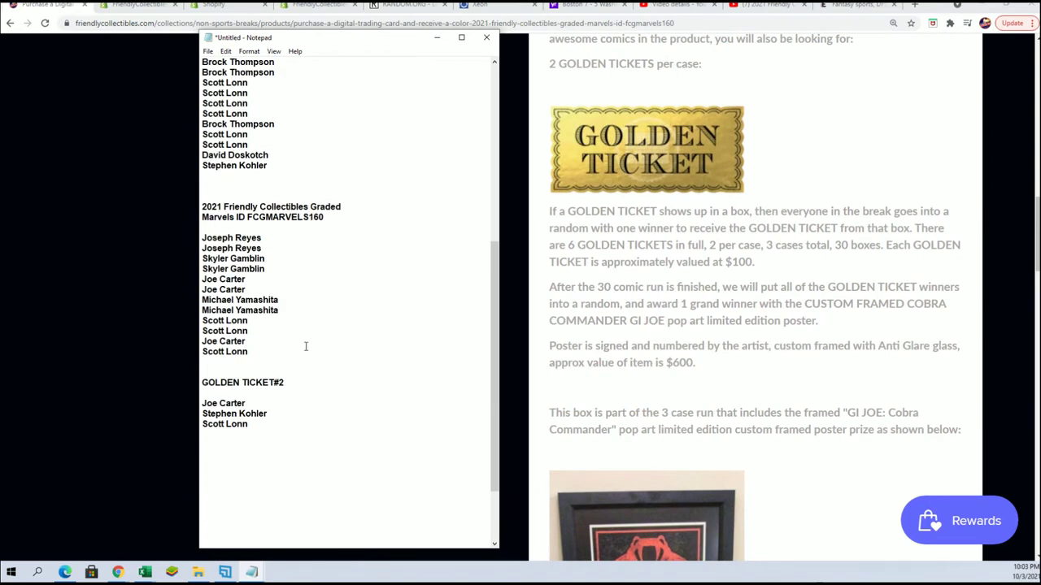
mouse_move(289, 382)
left_mouse_down()
mouse_move(221, 383)
mouse_move(202, 372)
left_mouse_up()
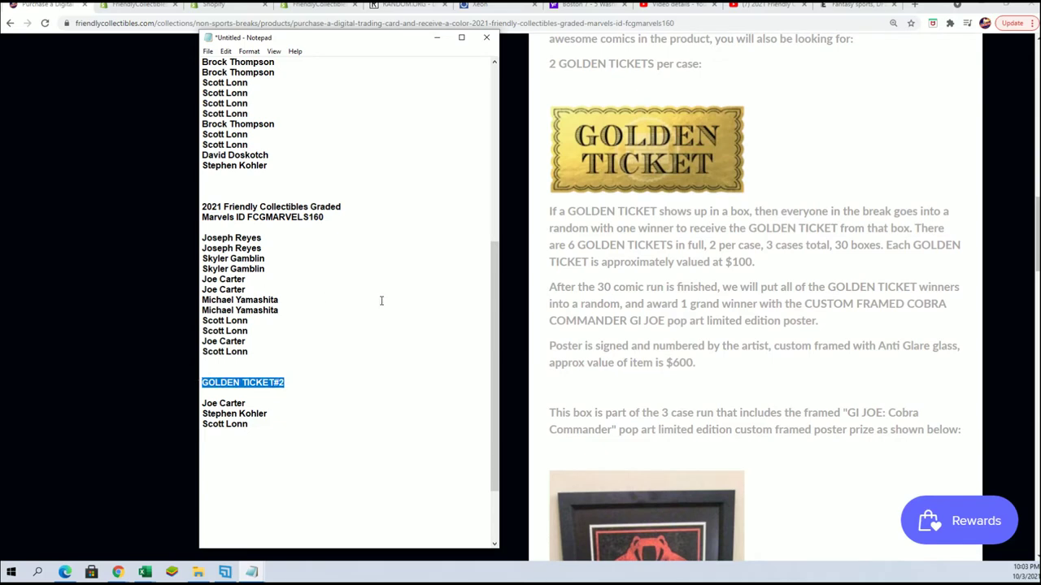
Select the FCGMARVELS148 names, then the three GOLDEN TICKET#2 winners, and deselect
scroll(325, 403, "up", 11)
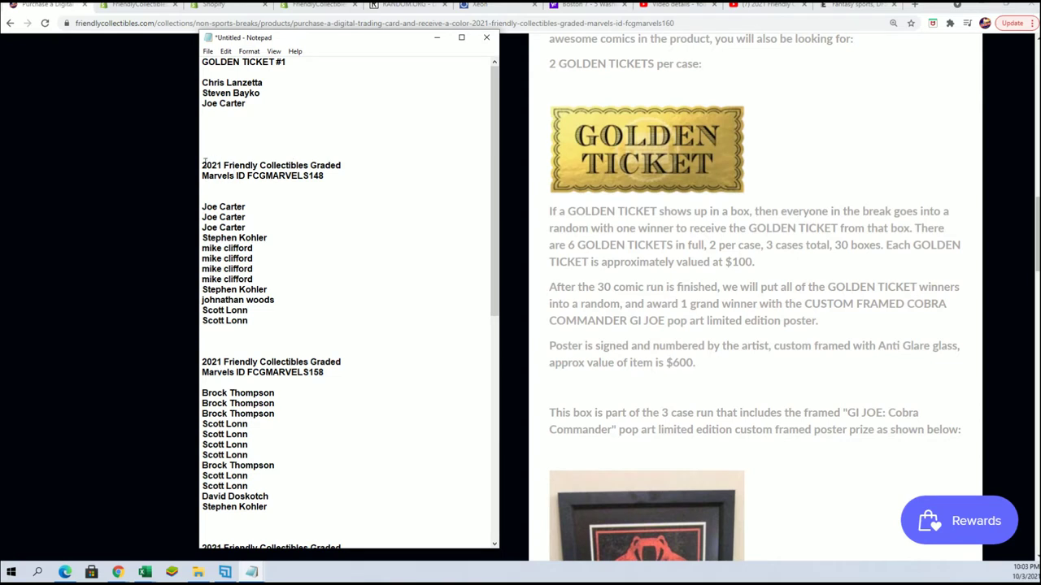
left_click_drag(203, 163, 326, 182)
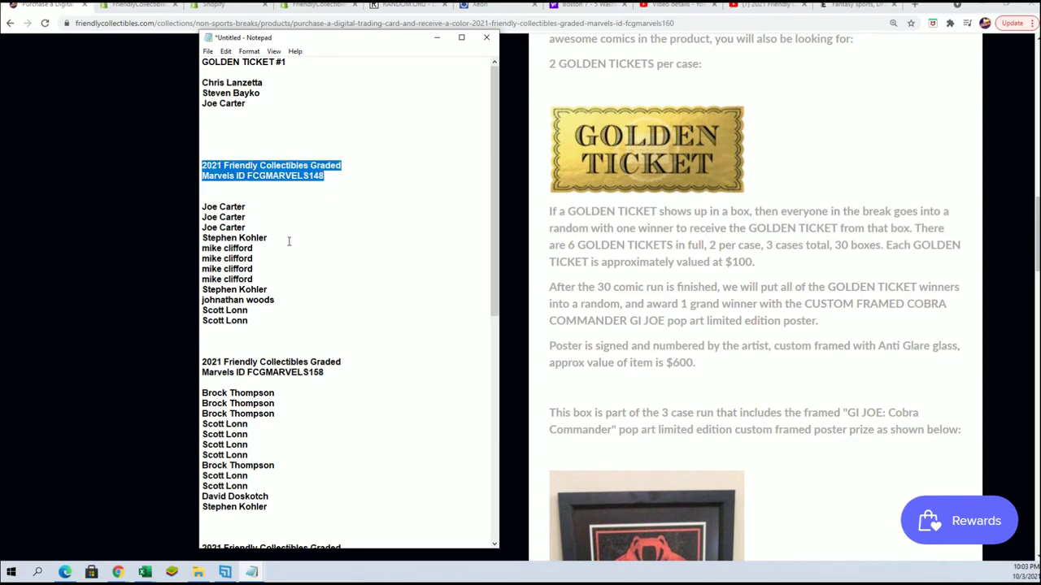
left_click(330, 184)
left_click_drag(249, 322, 200, 210)
scroll(694, 310, "down", 4)
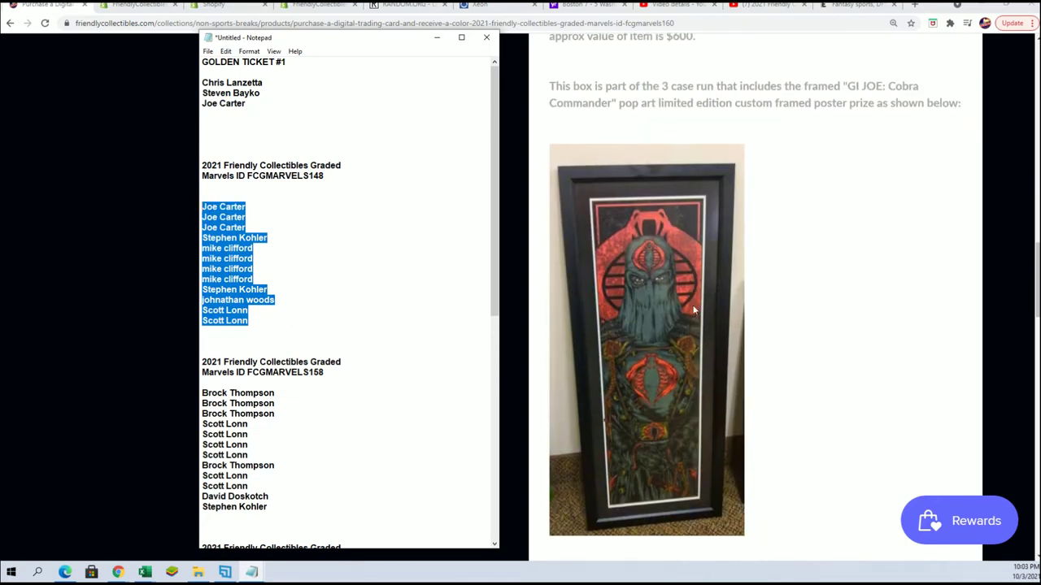
scroll(544, 220, "up", 5)
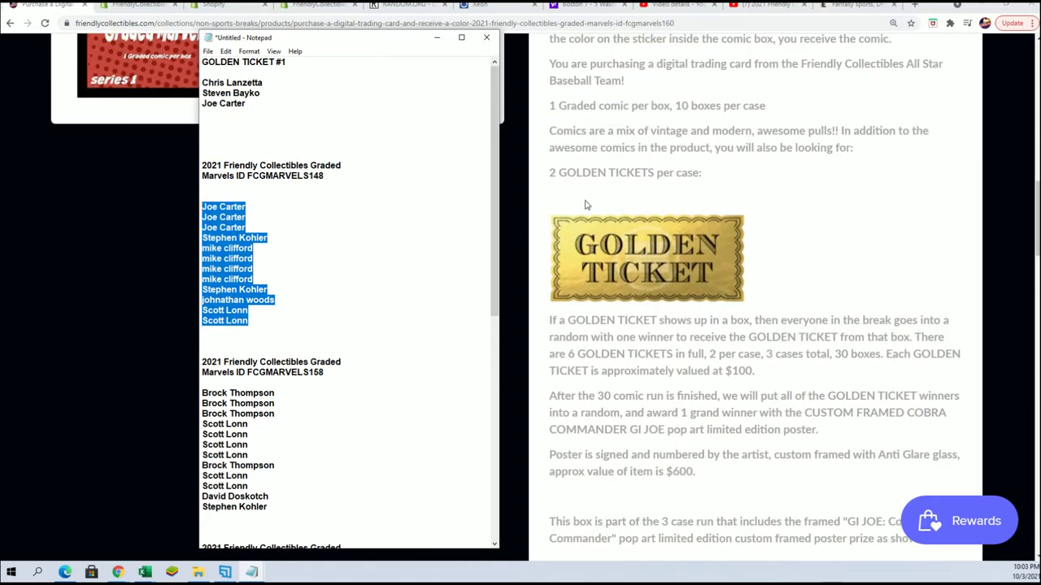
scroll(639, 301, "down", 5)
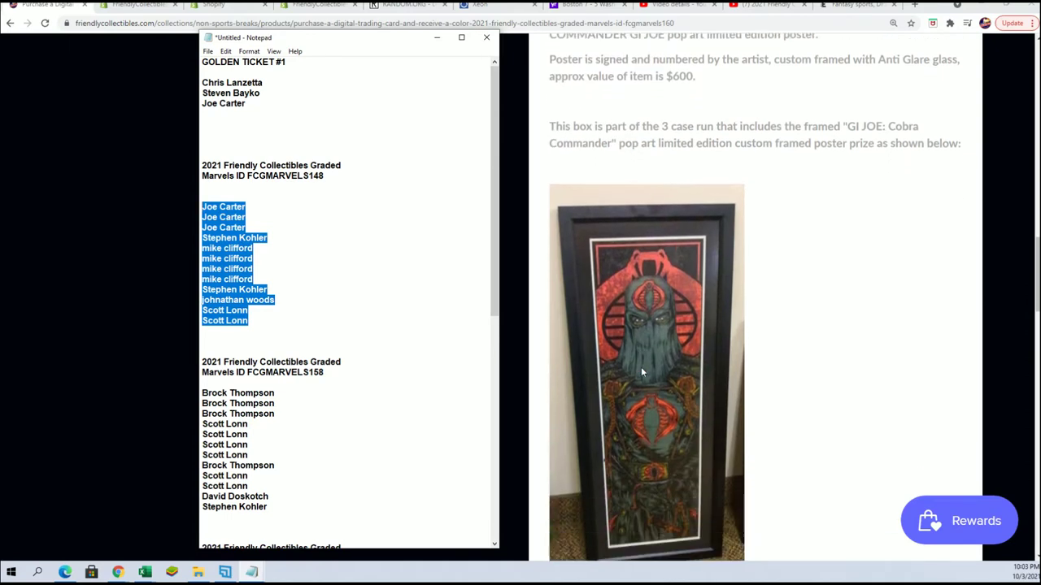
scroll(411, 295, "down", 6)
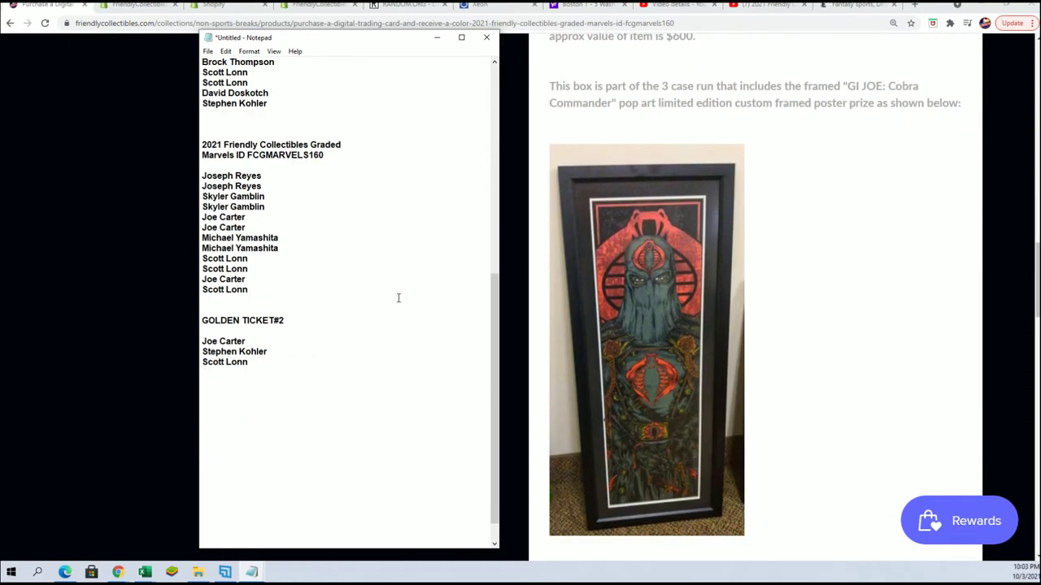
left_click_drag(259, 363, 202, 330)
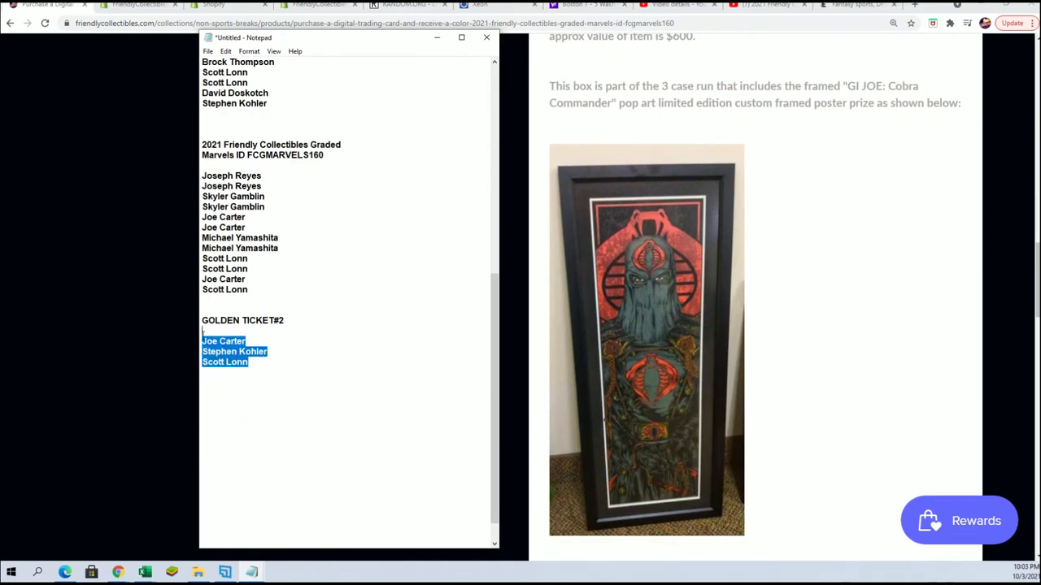
left_click(277, 378)
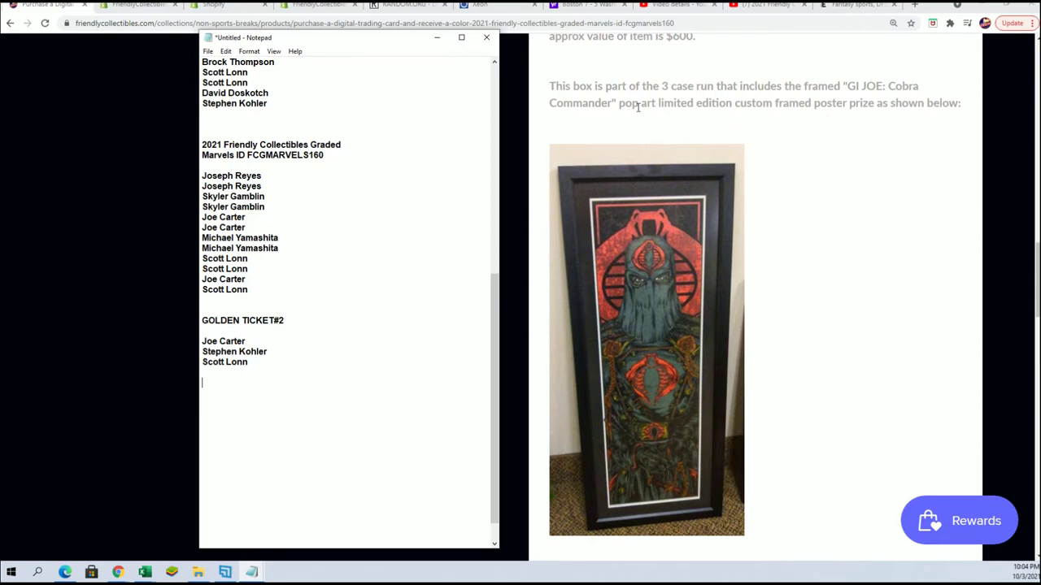
scroll(769, 138, "down", 4)
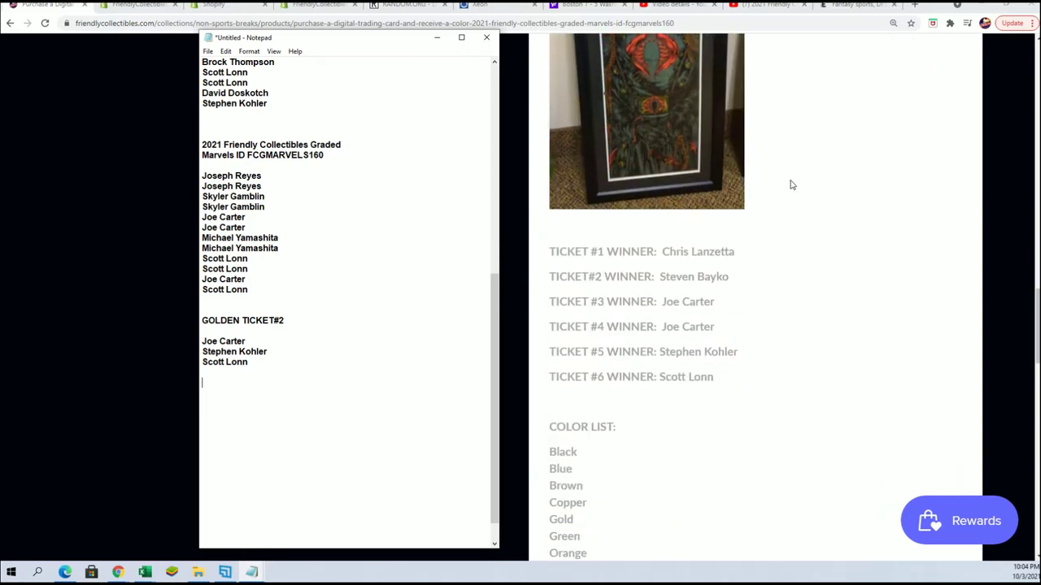
scroll(793, 187, "up", 3)
scroll(798, 196, "up", 3)
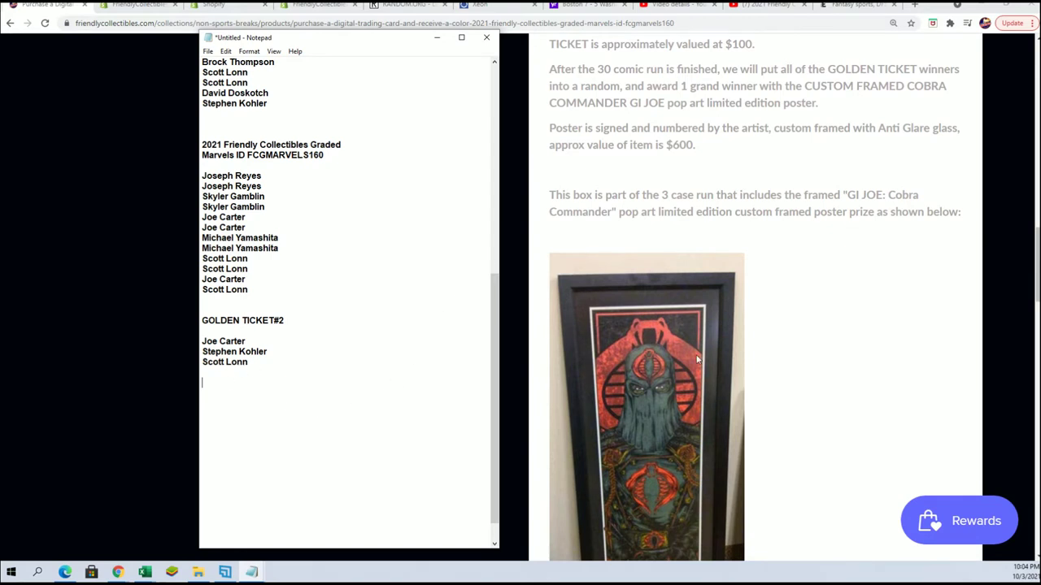
scroll(697, 358, "down", 2)
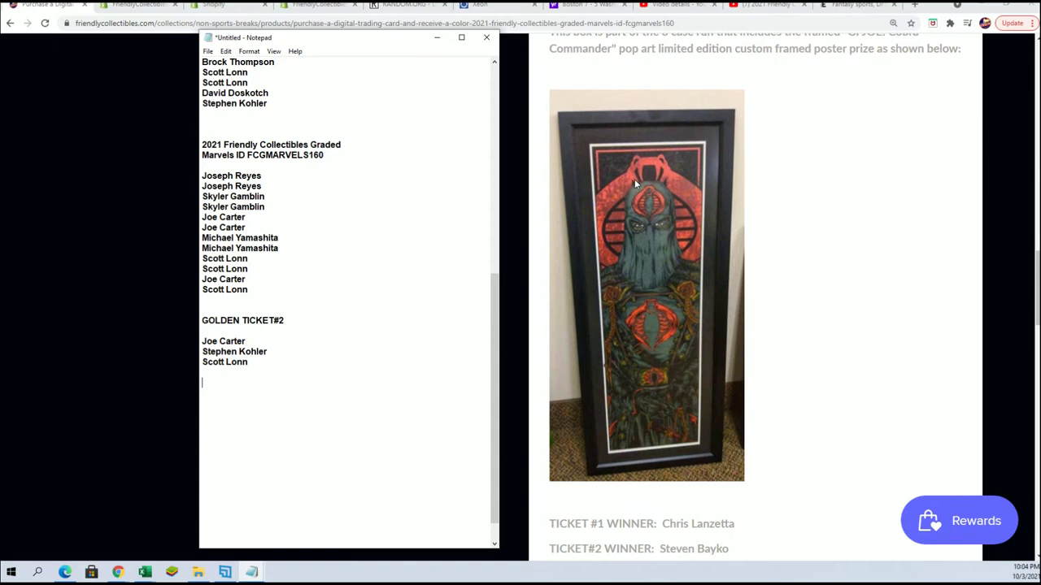
scroll(802, 314, "up", 3)
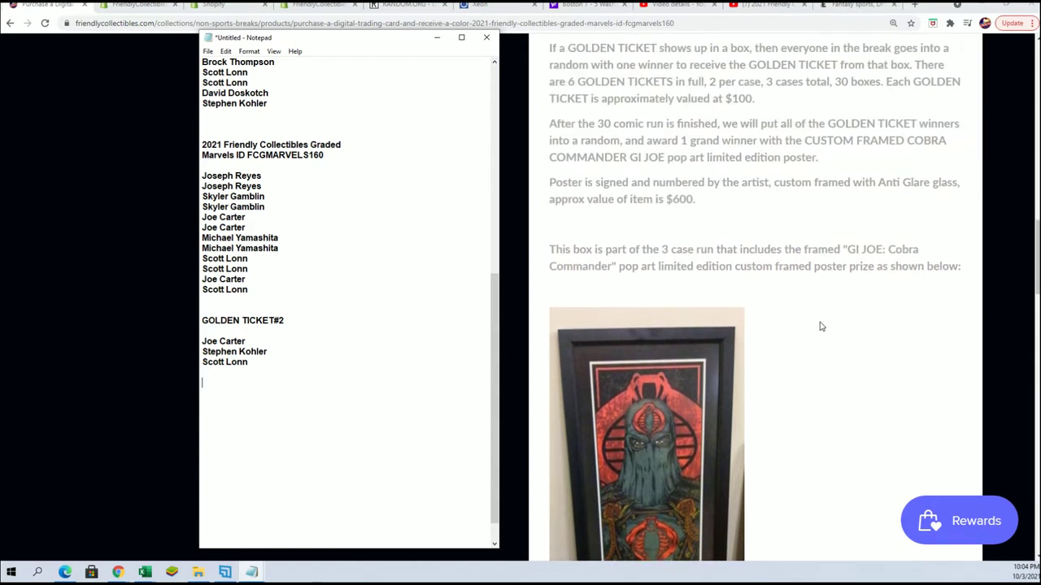
scroll(821, 326, "up", 1)
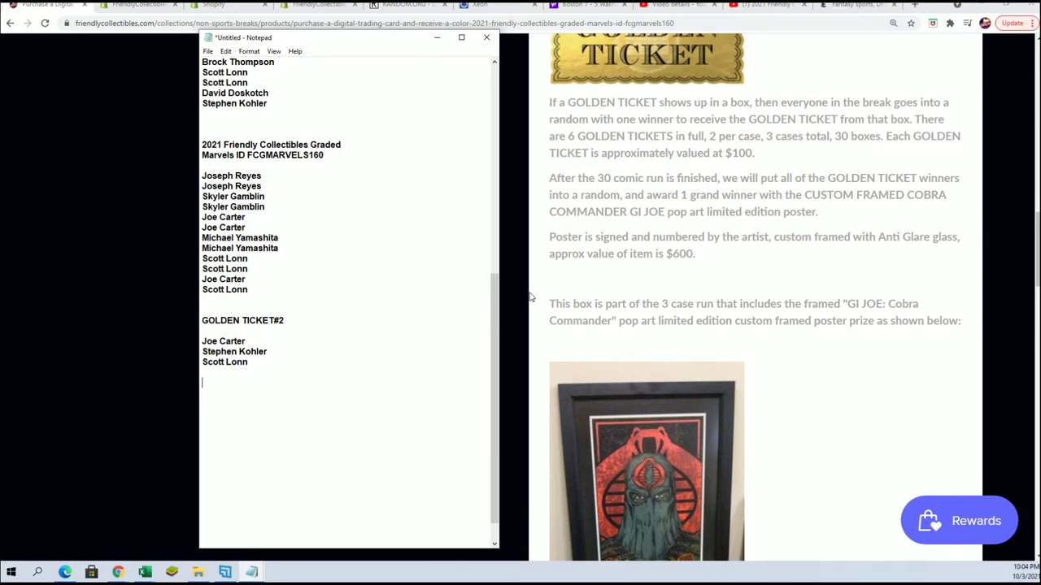
scroll(279, 376, "up", 5)
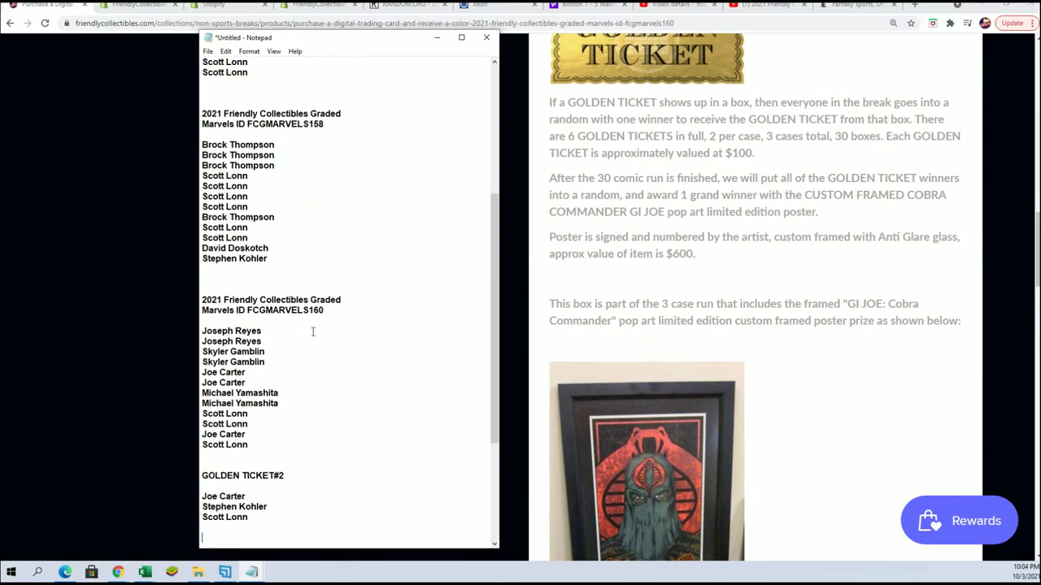
scroll(312, 331, "up", 6)
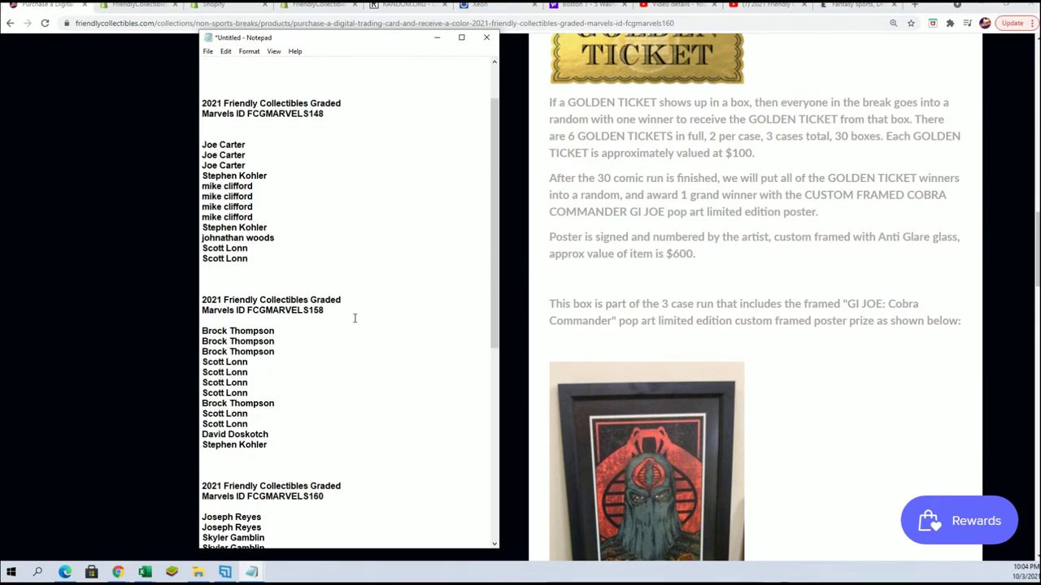
scroll(671, 118, "up", 1)
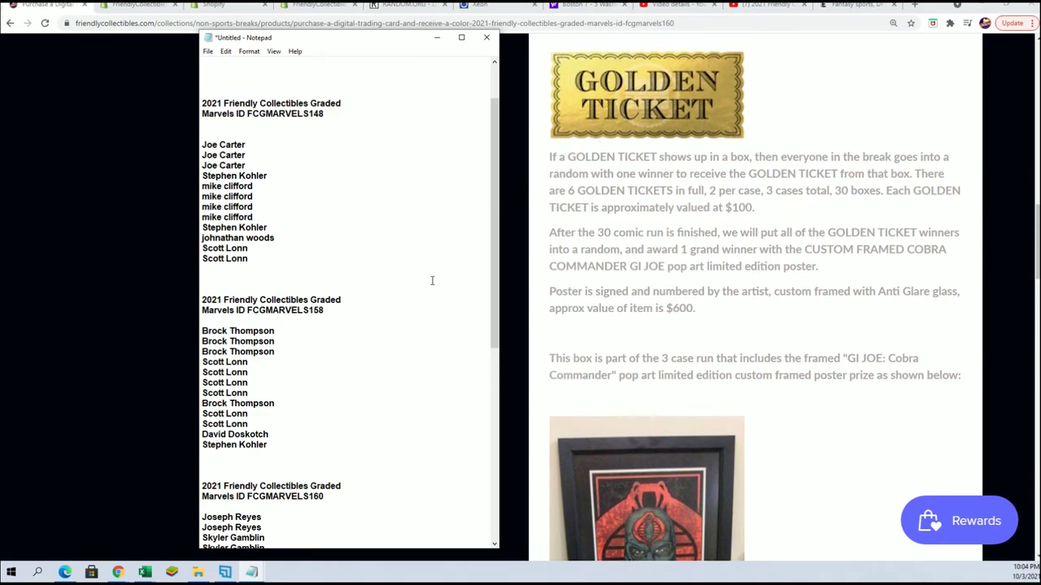
scroll(382, 354, "down", 6)
scroll(370, 362, "down", 3)
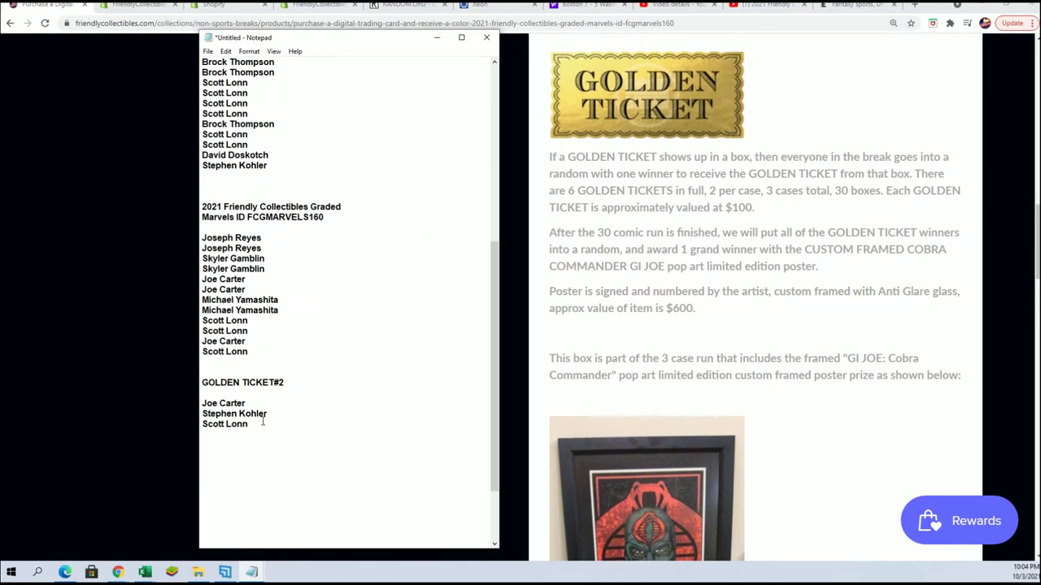
left_click_drag(262, 423, 195, 409)
left_click(337, 424)
left_click_drag(287, 383, 231, 384)
left_click(310, 373)
scroll(297, 299, "up", 2)
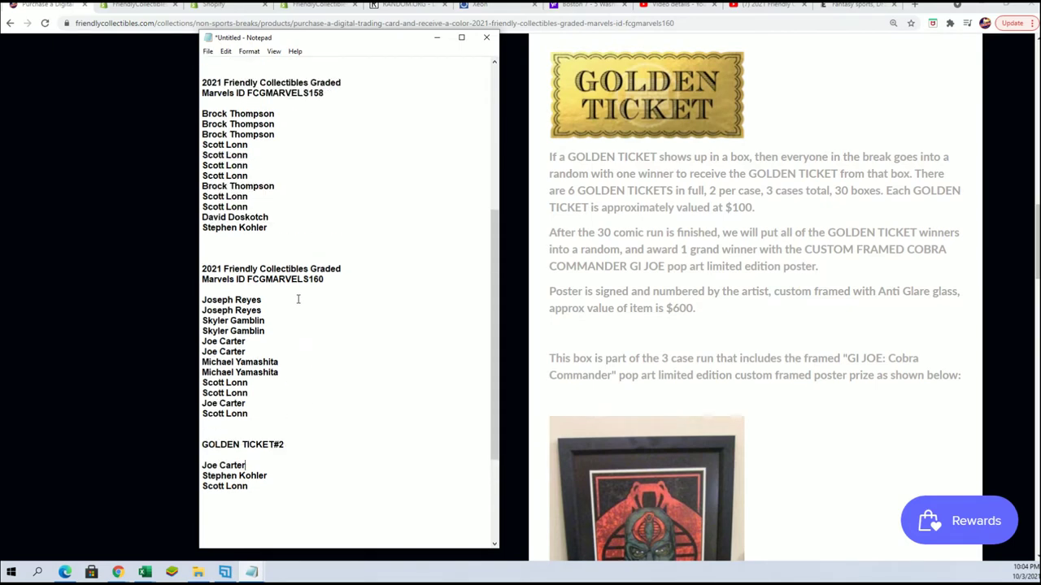
scroll(297, 299, "up", 8)
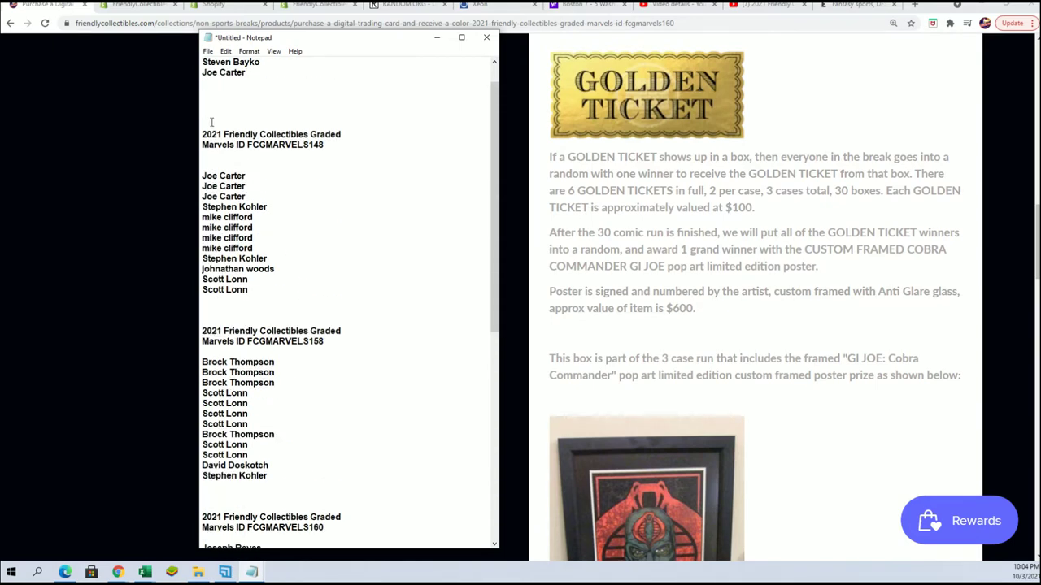
scroll(224, 127, "up", 1)
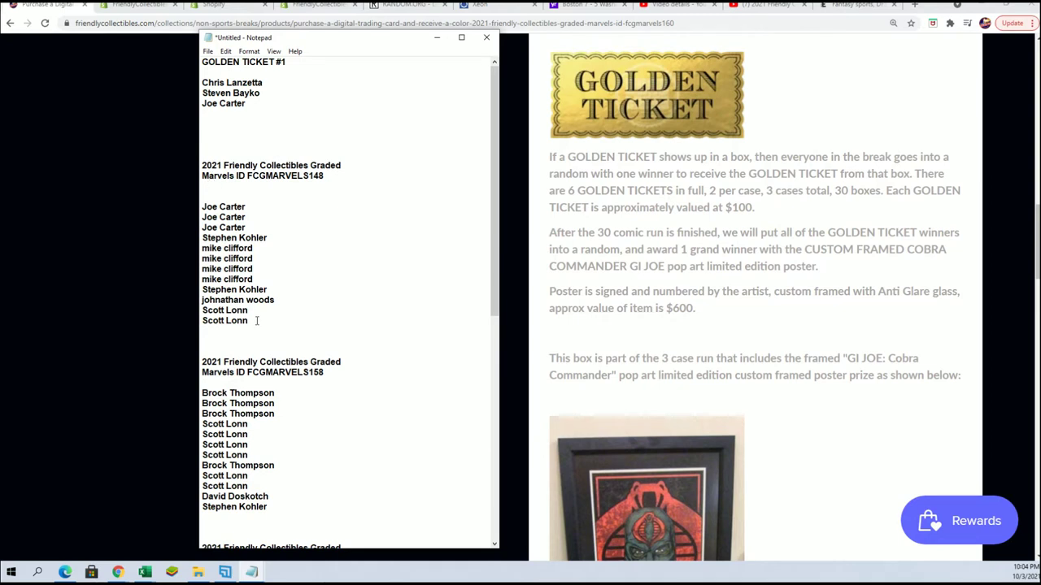
Copy the FCGMARVELS148 entrant names from Notepad
mouse_move(256, 321)
left_mouse_down()
mouse_move(203, 254)
mouse_move(198, 205)
left_mouse_up()
right_click(241, 226)
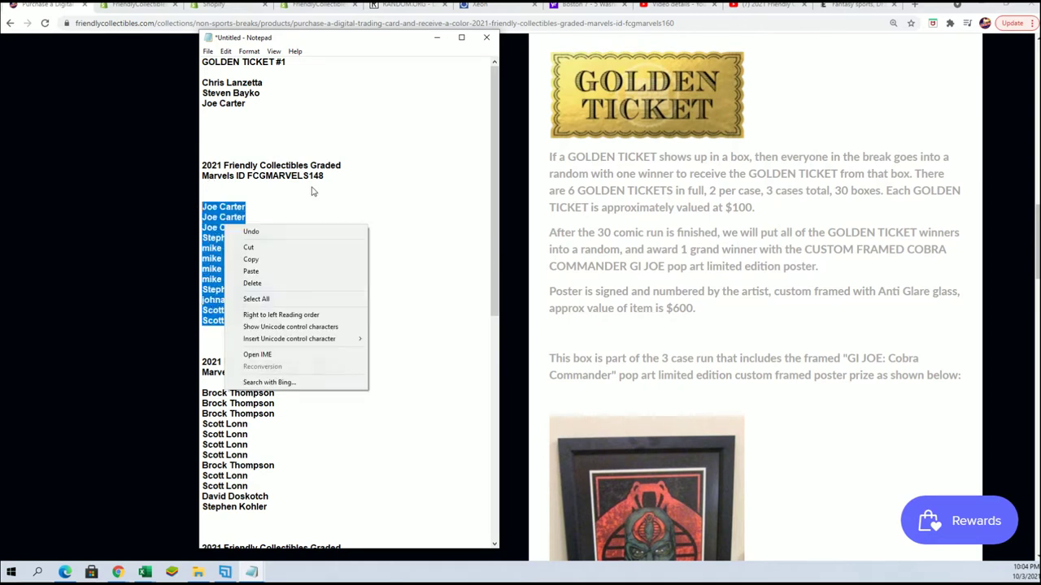
left_click(253, 260)
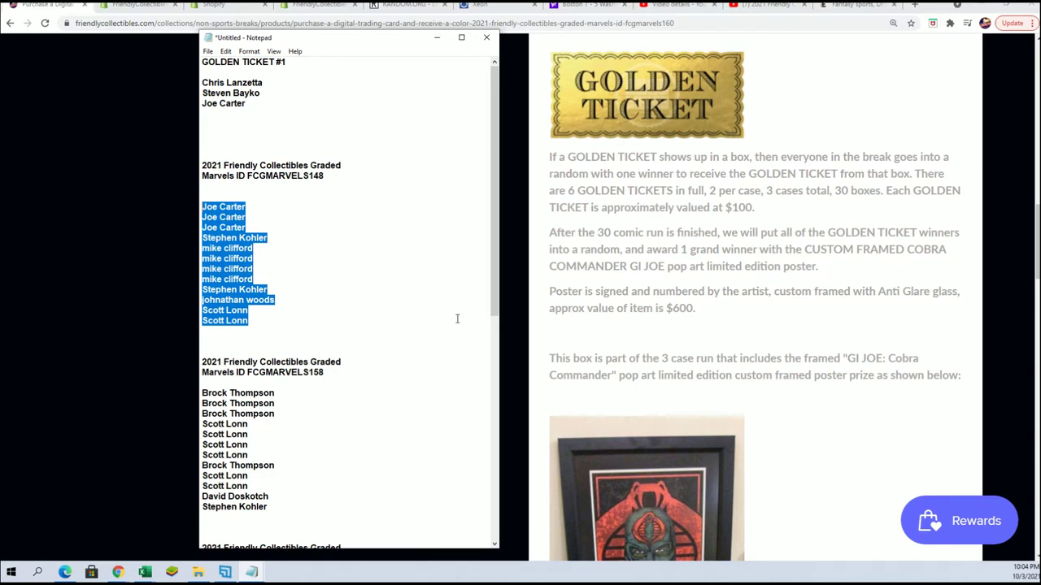
Scroll through the break page's six ticket winners and color list
scroll(365, 223, "down", 2)
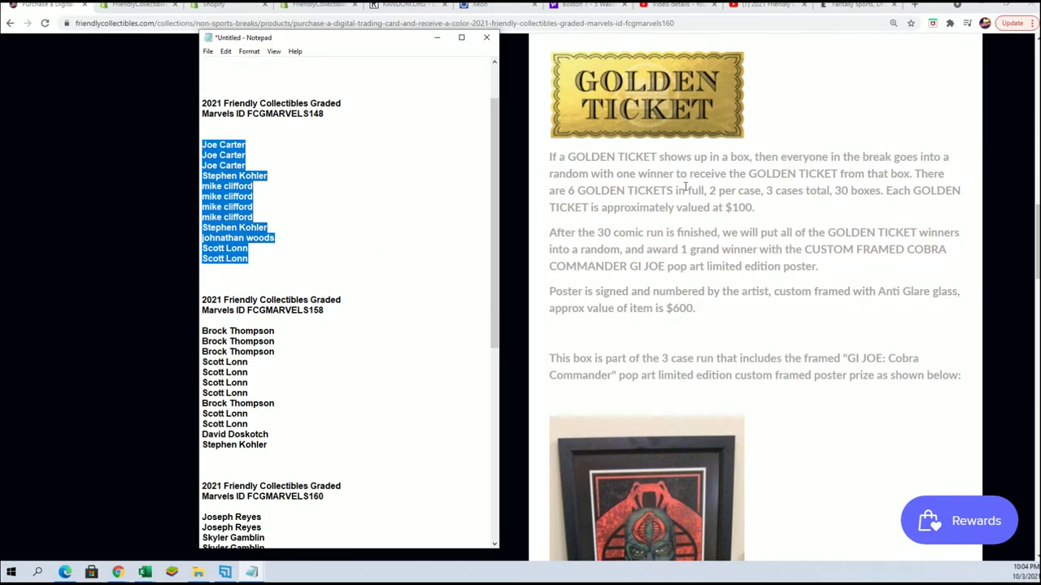
scroll(699, 203, "up", 5)
scroll(728, 333, "down", 1)
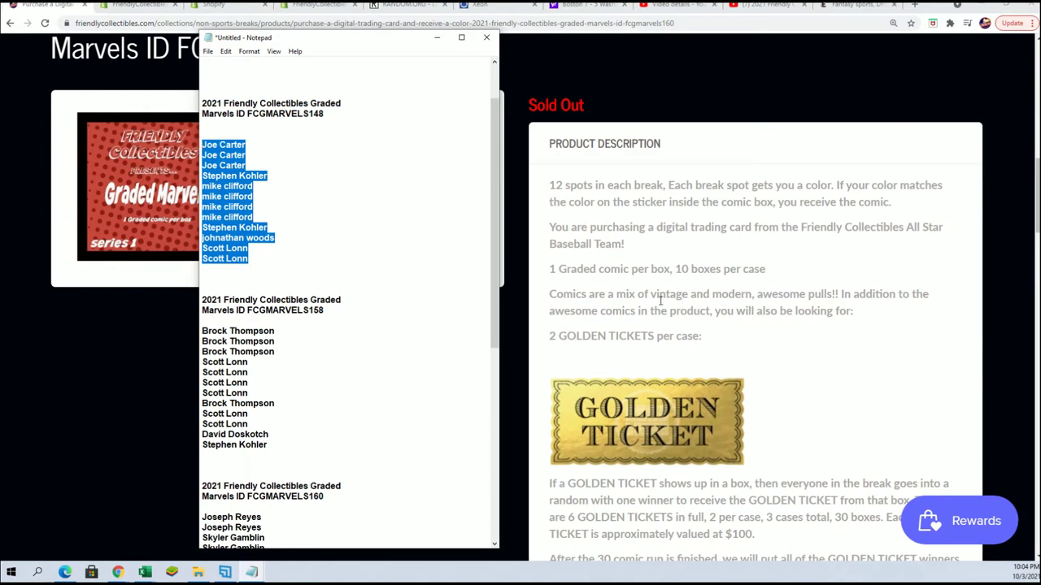
scroll(443, 313, "down", 2)
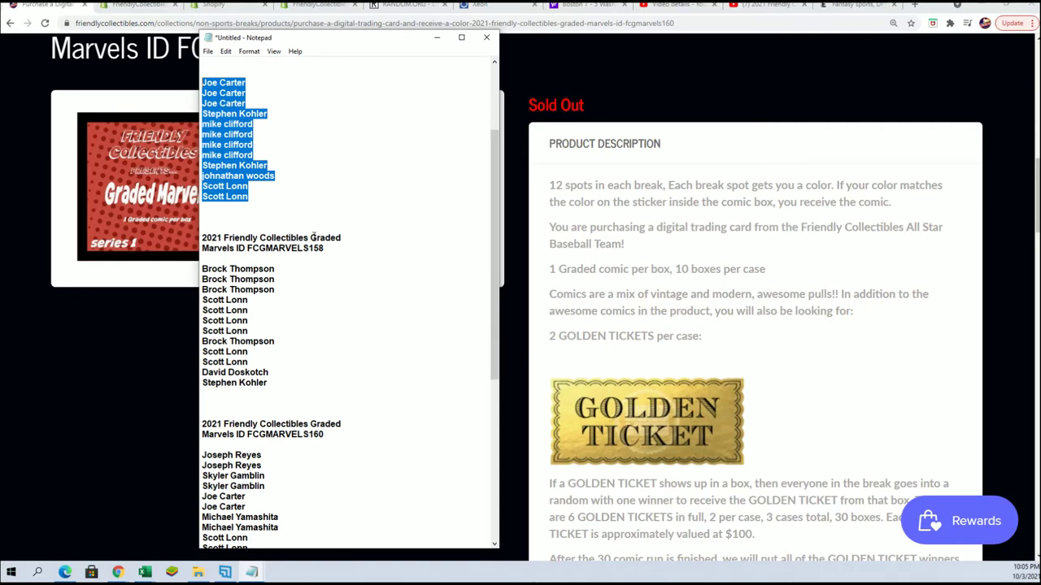
scroll(330, 233, "up", 2)
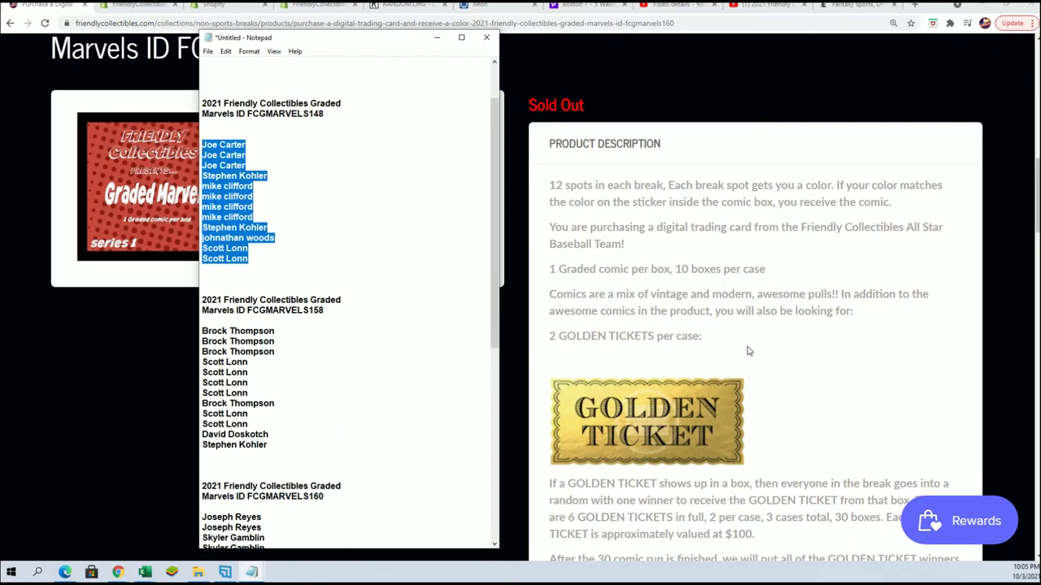
scroll(748, 350, "down", 3)
scroll(732, 370, "down", 1)
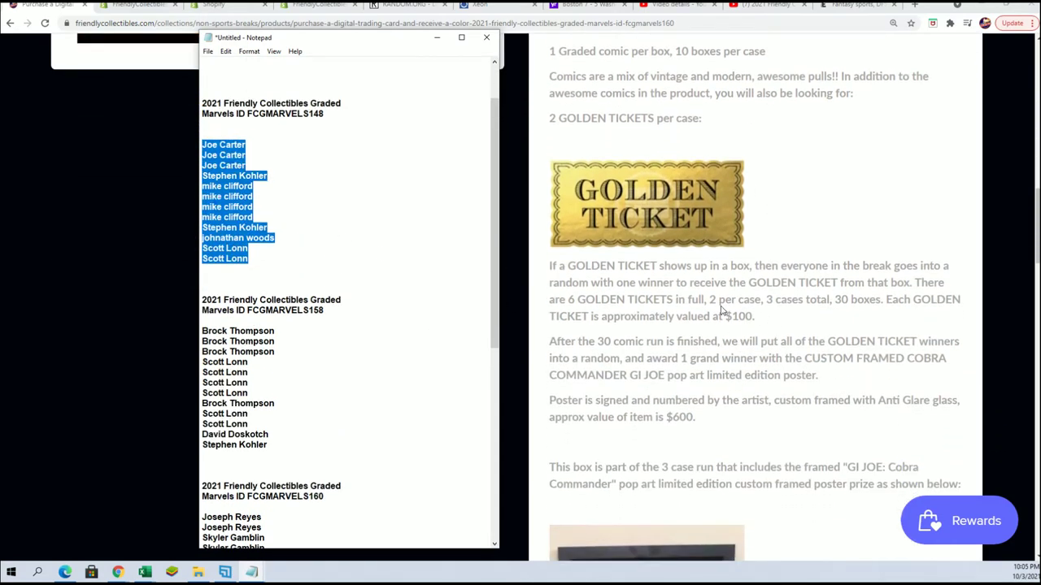
left_click_drag(711, 299, 738, 300)
Select the six ticket winner lines on the page, then return to Notepad
scroll(683, 428, "down", 8)
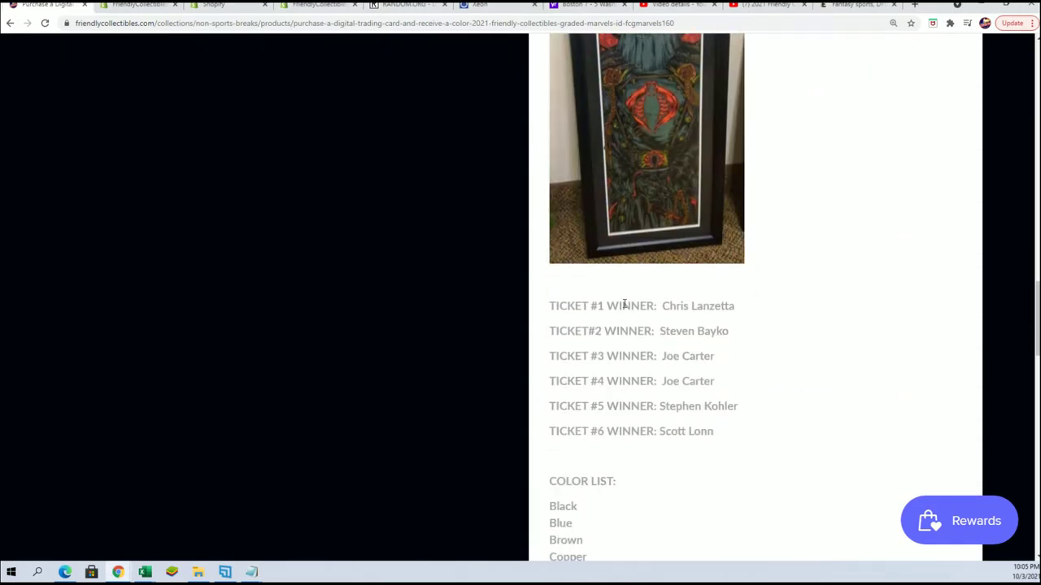
left_click_drag(550, 305, 819, 427)
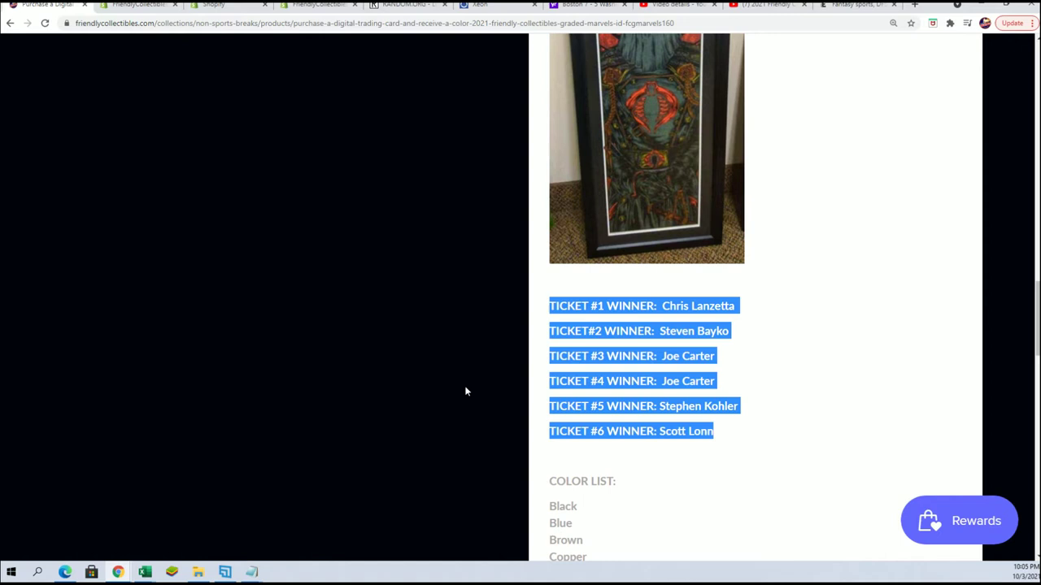
key("alt+Tab")
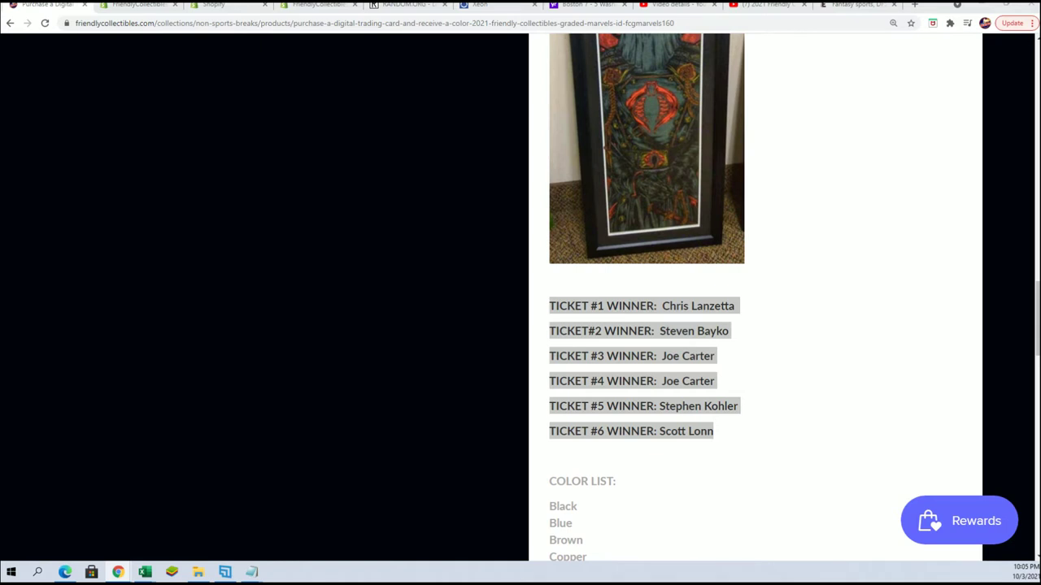
key("alt+Tab")
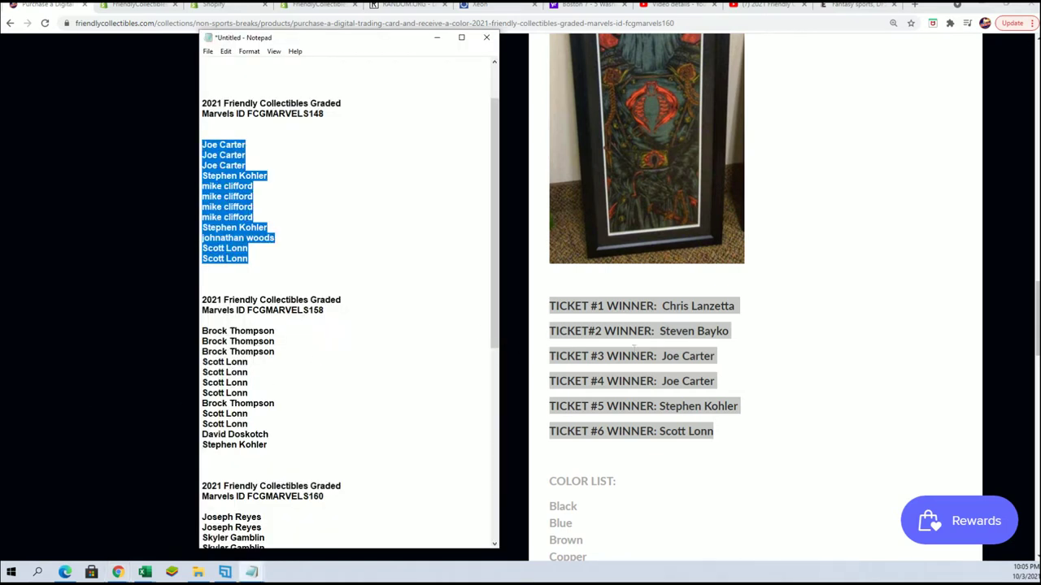
left_click(634, 348)
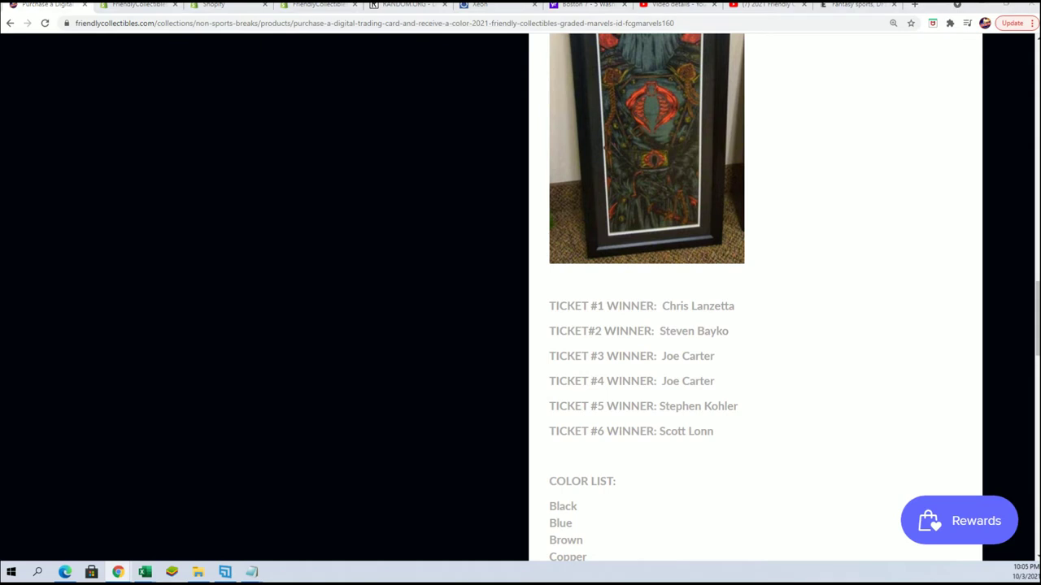
key("alt+Tab")
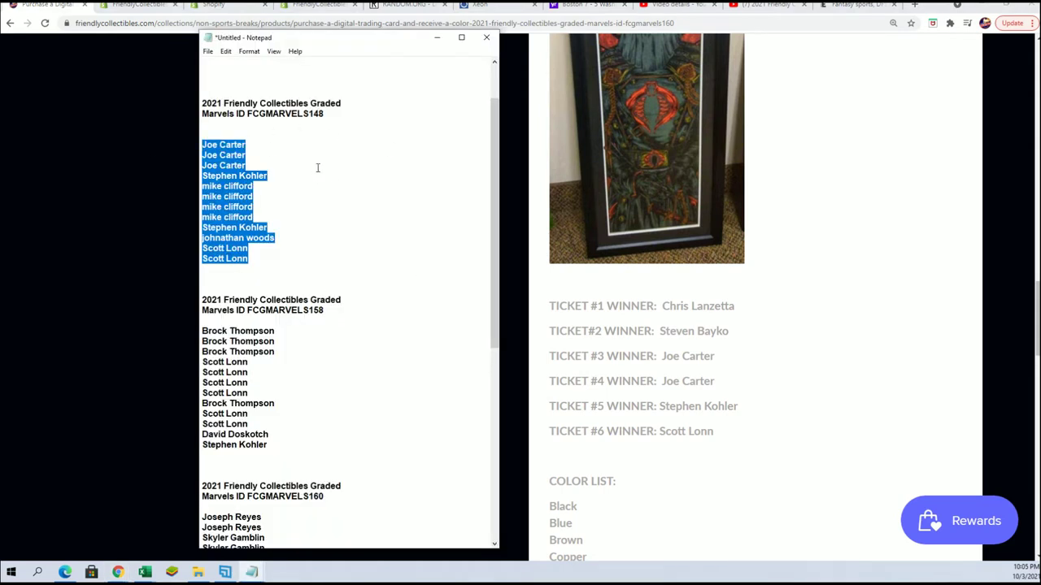
Select the FCGMARVELS148 box ID and copy the entrant names below it
left_click_drag(324, 113, 247, 114)
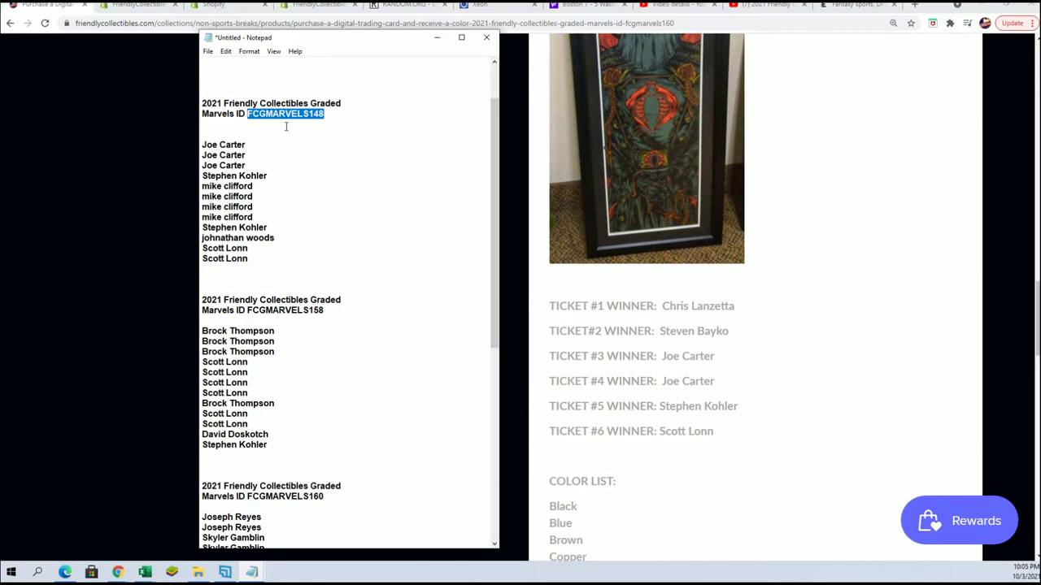
mouse_move(253, 252)
left_mouse_down()
mouse_move(211, 258)
mouse_move(201, 147)
left_mouse_up()
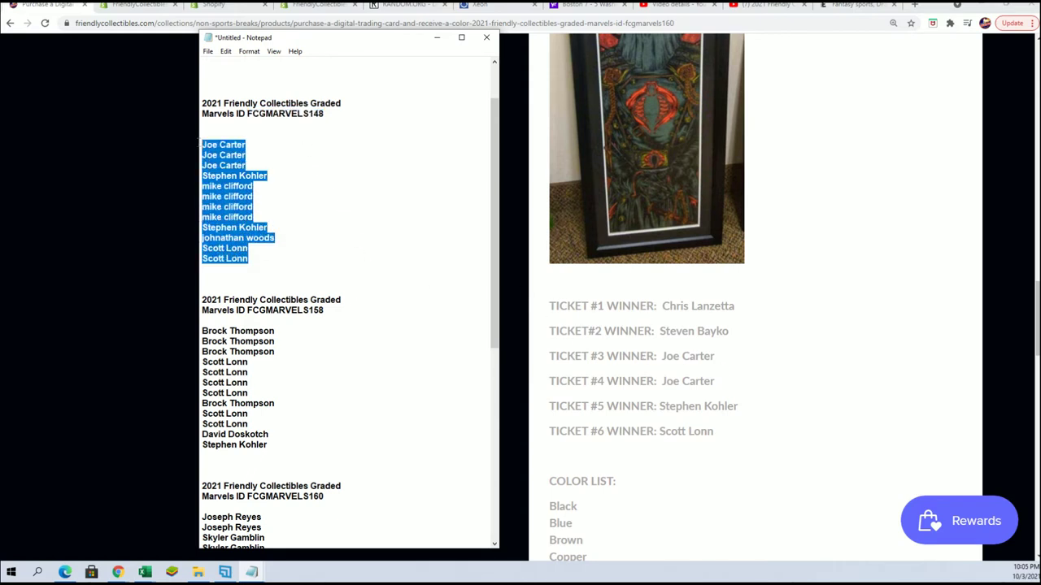
right_click(236, 179)
left_click(263, 213)
scroll(353, 314, "down", 10)
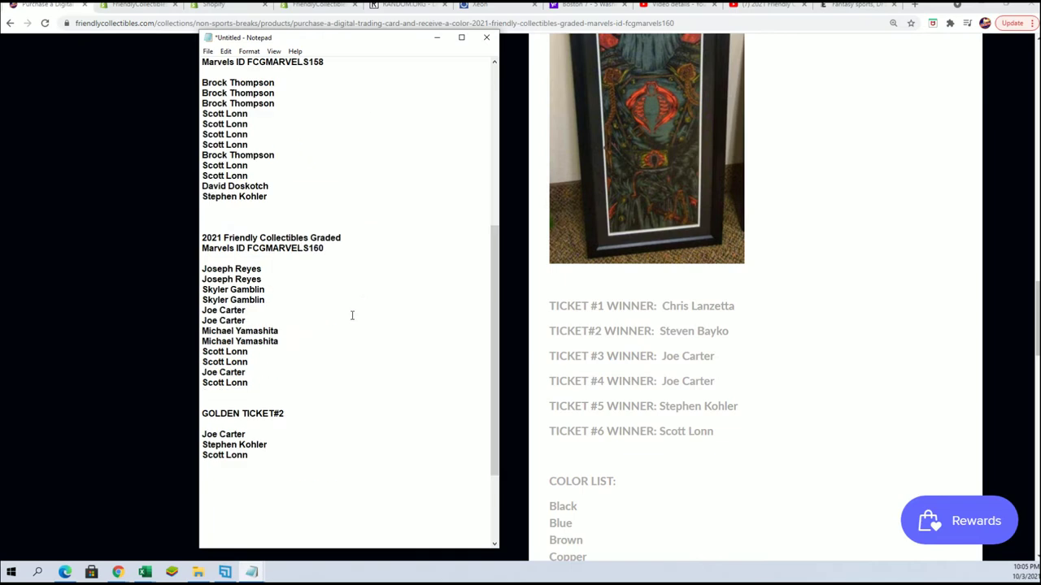
Select the GOLDEN TICKET#2 heading and its three winners
key("shift+Up")
key("shift+Up")
key("shift+Home")
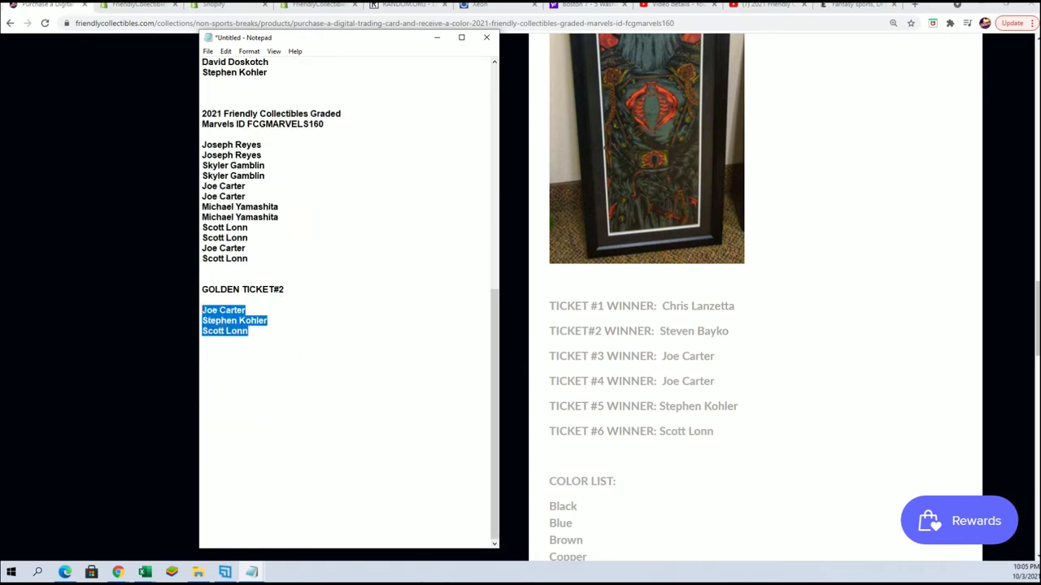
left_click_drag(294, 291, 202, 290)
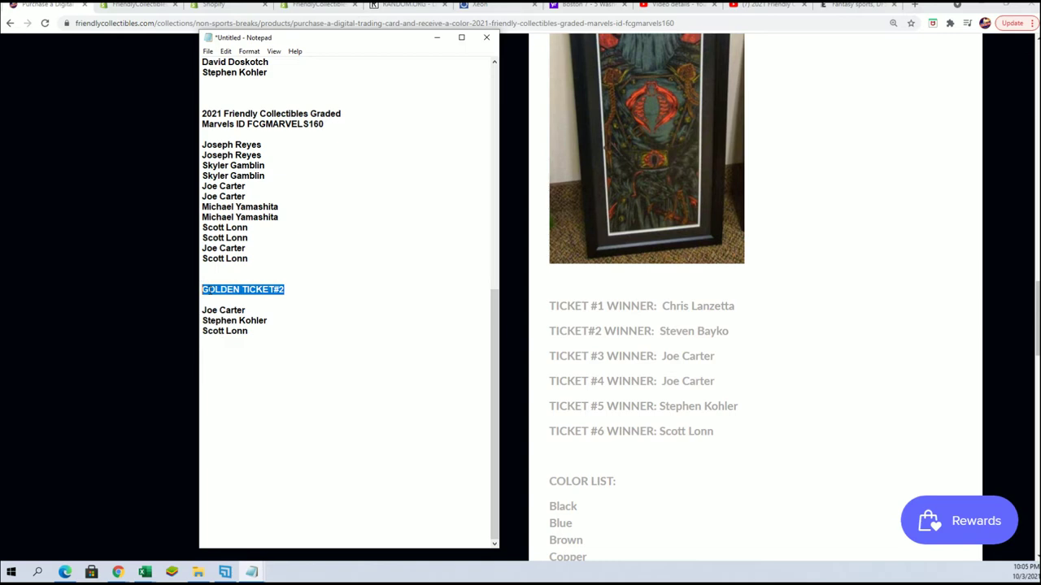
left_click(249, 331)
key("shift+Up")
key("shift+Home")
key("shift+Up")
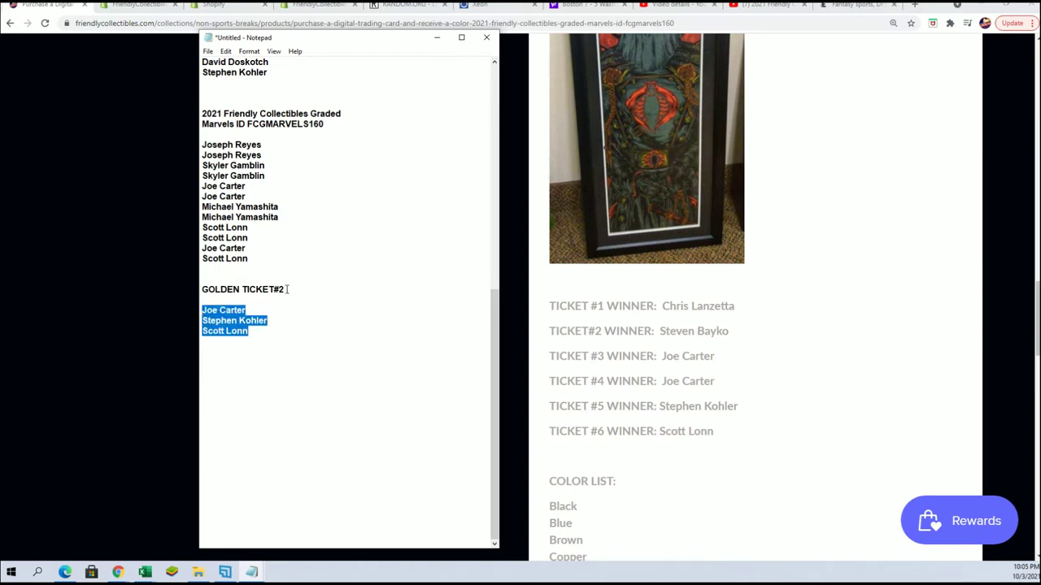
left_click_drag(284, 291, 203, 281)
Copy the box 148 entrant names and select MARVELS148 in the ID line
scroll(301, 281, "up", 14)
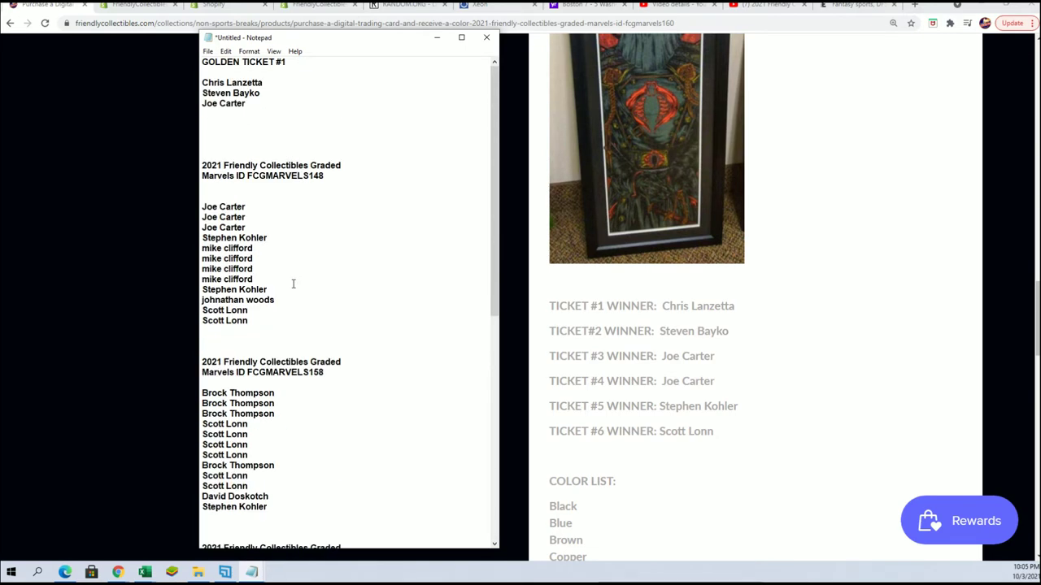
mouse_move(254, 320)
left_mouse_down()
mouse_move(232, 250)
mouse_move(202, 207)
left_mouse_up()
right_click(229, 231)
left_click(252, 259)
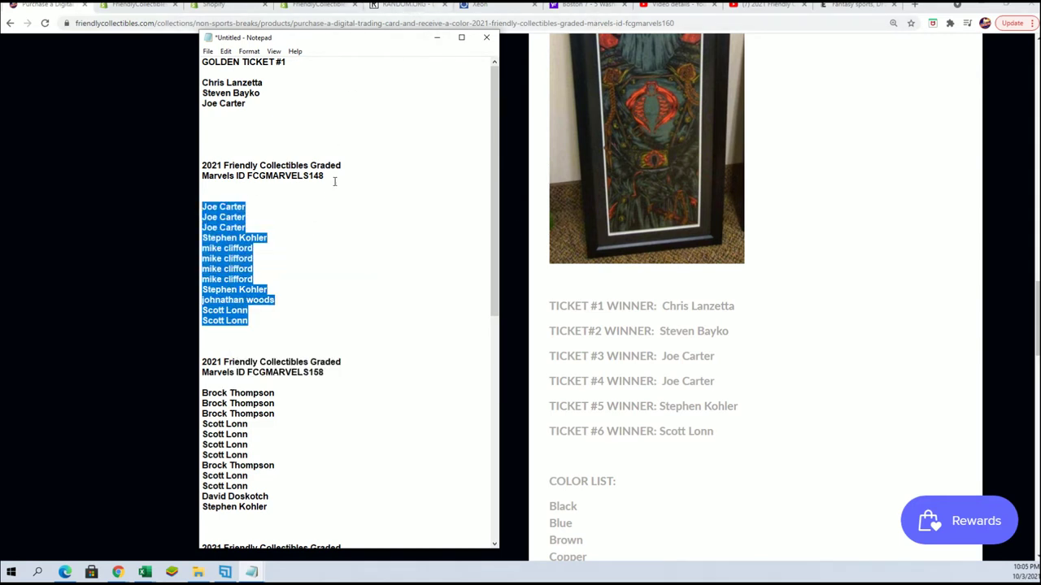
left_click_drag(327, 177, 266, 176)
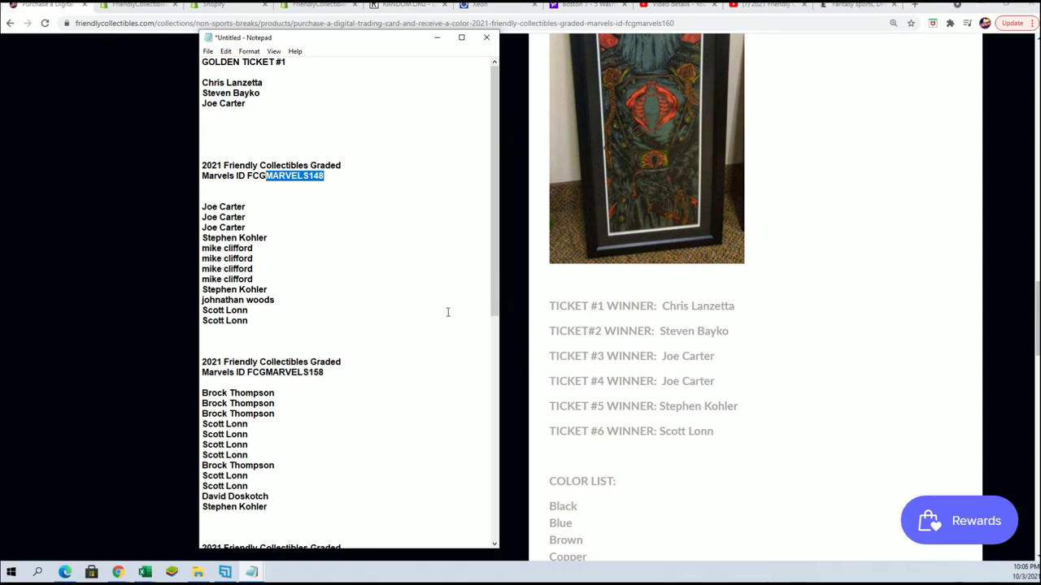
Select the box 160 ticket winner lines and FCGMARVELS160 in the product title
scroll(651, 308, "up", 3)
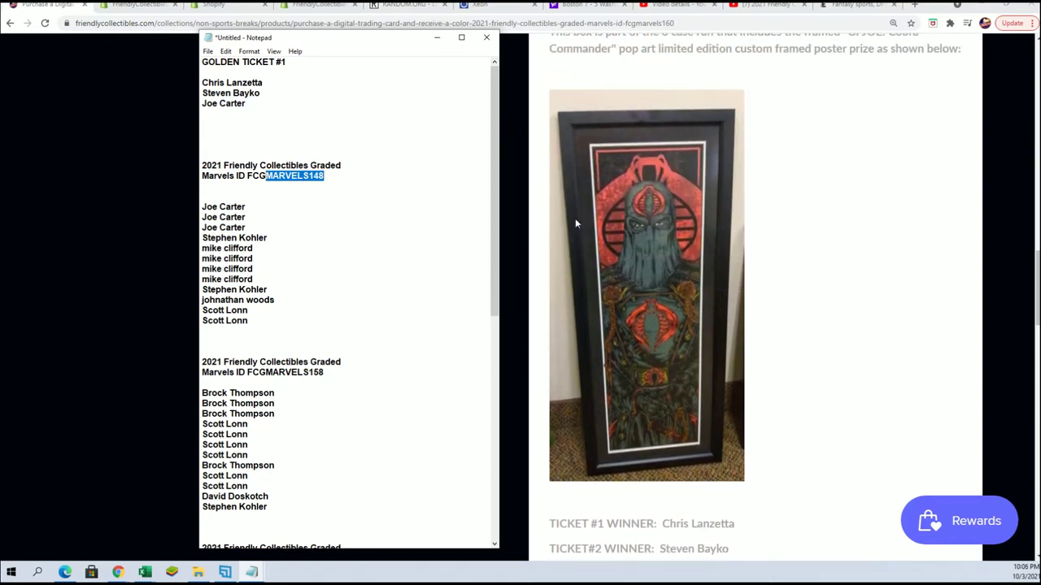
scroll(594, 244, "down", 5)
left_click_drag(552, 143, 767, 292)
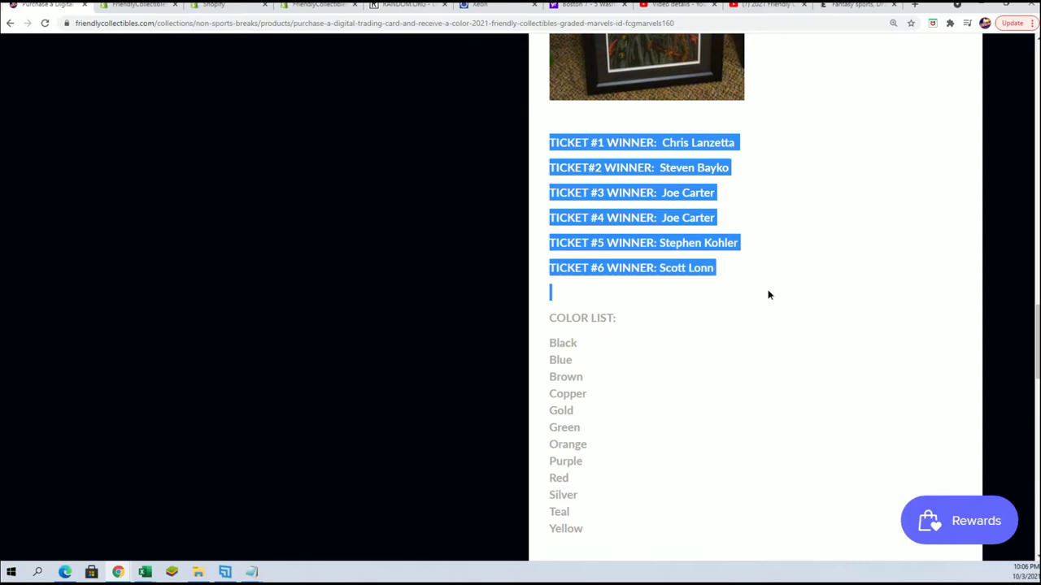
scroll(684, 309, "down", 1)
scroll(651, 280, "down", 4)
scroll(656, 298, "up", 3)
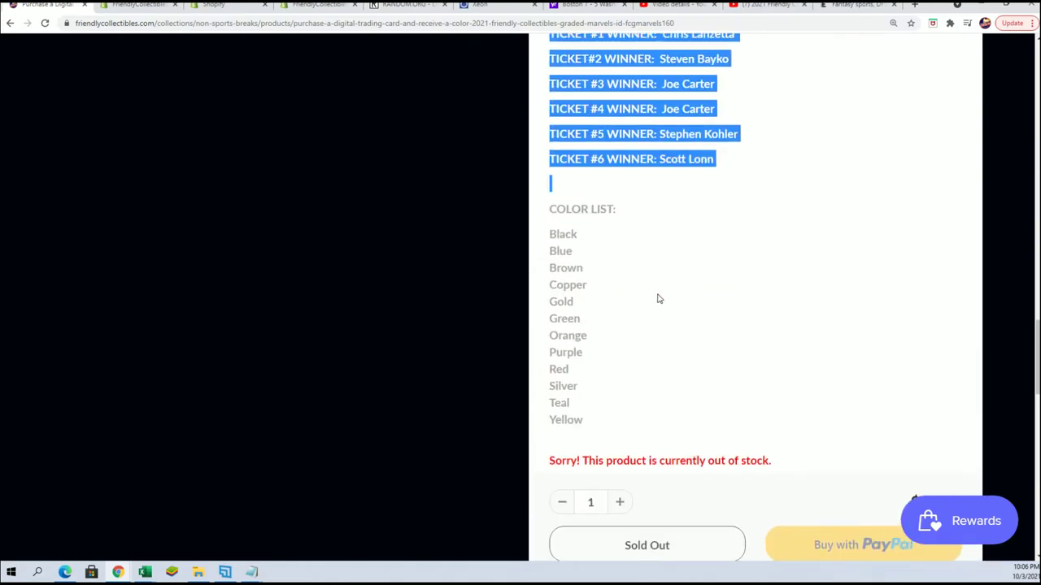
scroll(669, 304, "up", 5)
scroll(791, 324, "up", 15)
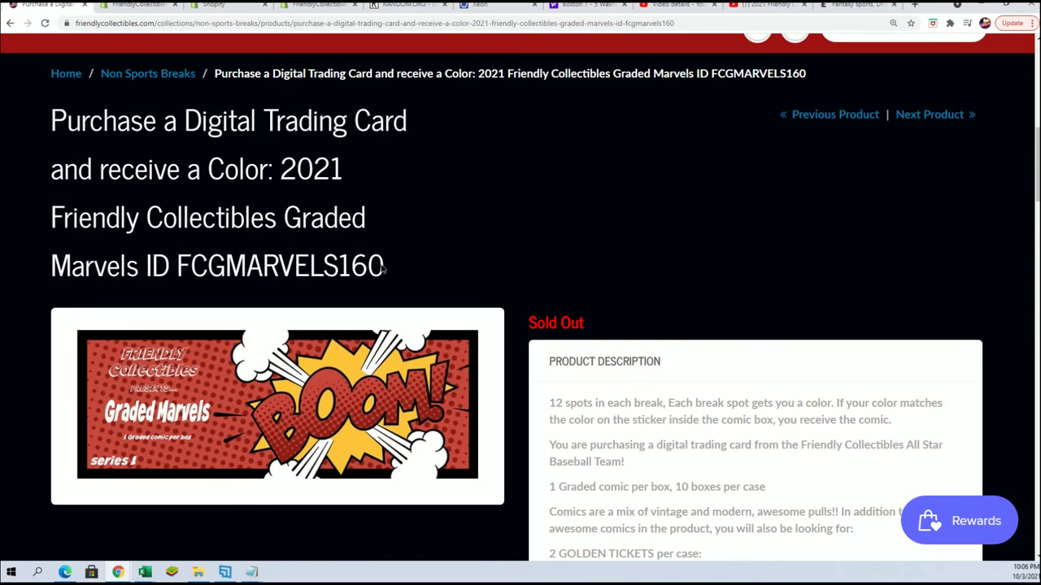
left_click_drag(386, 268, 170, 268)
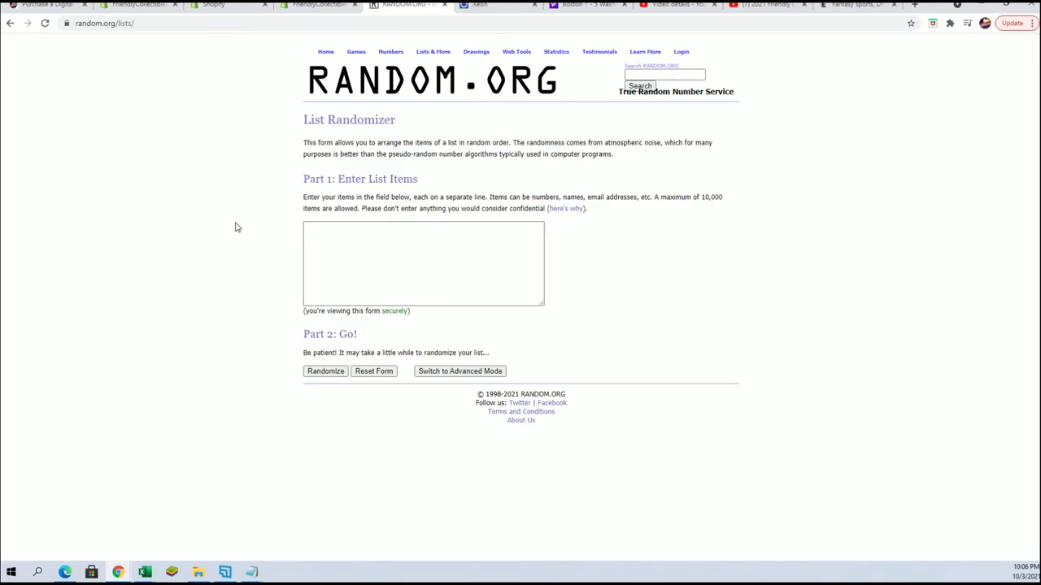
Zoom the randomizer page to 175%, then check the GOLDEN TICKET #1 heading and winners in Notepad
key("ctrl+plus")
key("ctrl+plus")
key("ctrl+plus")
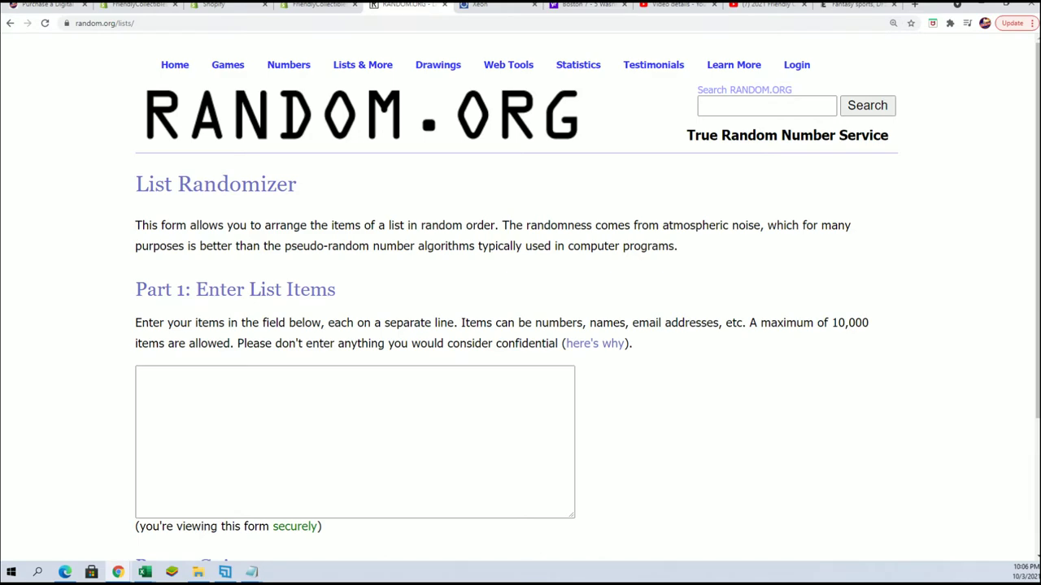
key("alt+Tab")
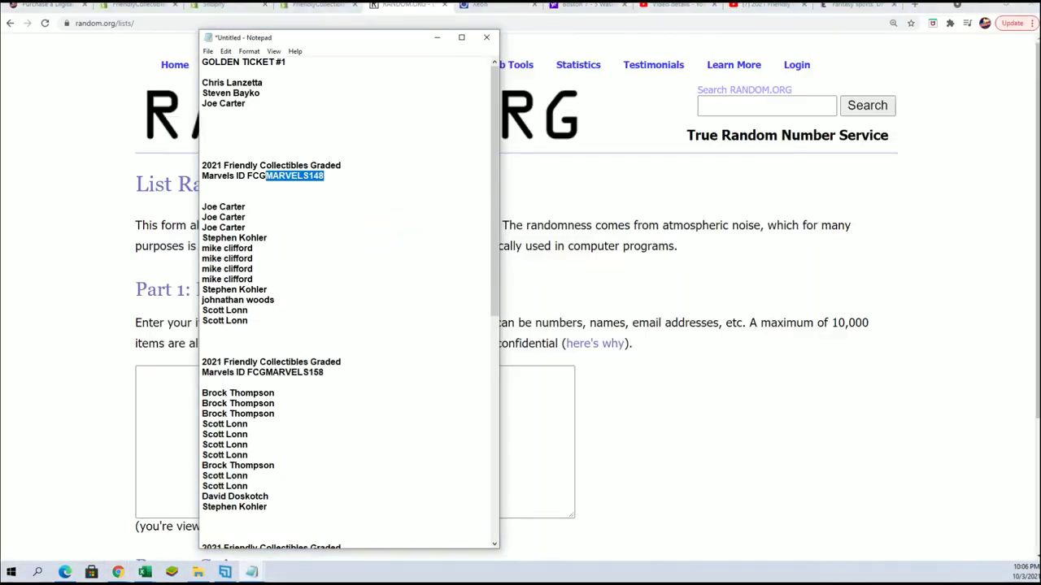
left_click(288, 115)
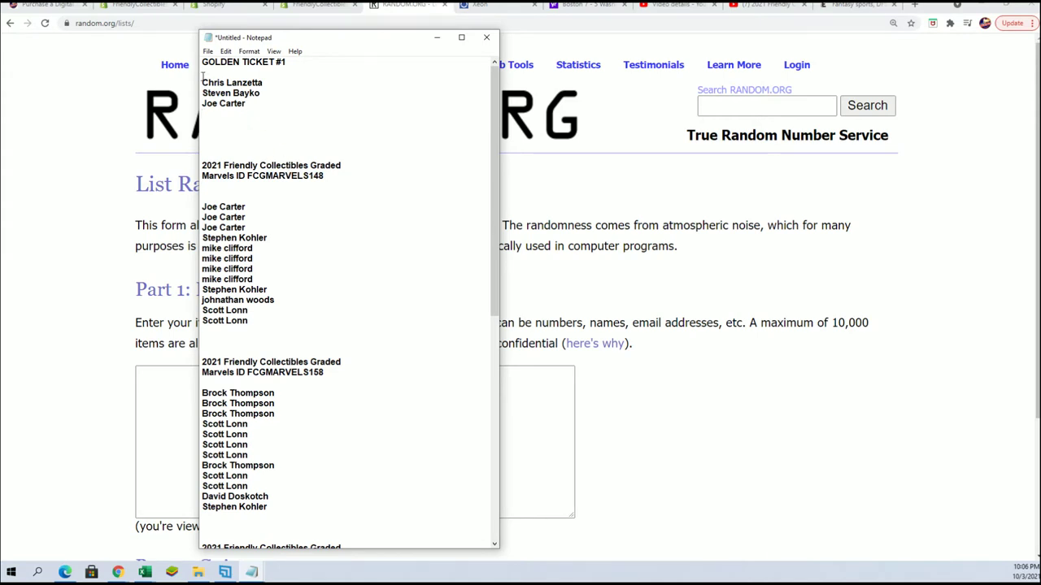
left_click_drag(202, 78, 248, 104)
left_click(254, 106)
left_click_drag(287, 62, 202, 62)
left_click(254, 104)
Copy the box 148 entrant names and select FCGMARVELS148 in the ID line
mouse_move(256, 319)
left_mouse_down()
mouse_move(204, 319)
mouse_move(197, 209)
left_mouse_up()
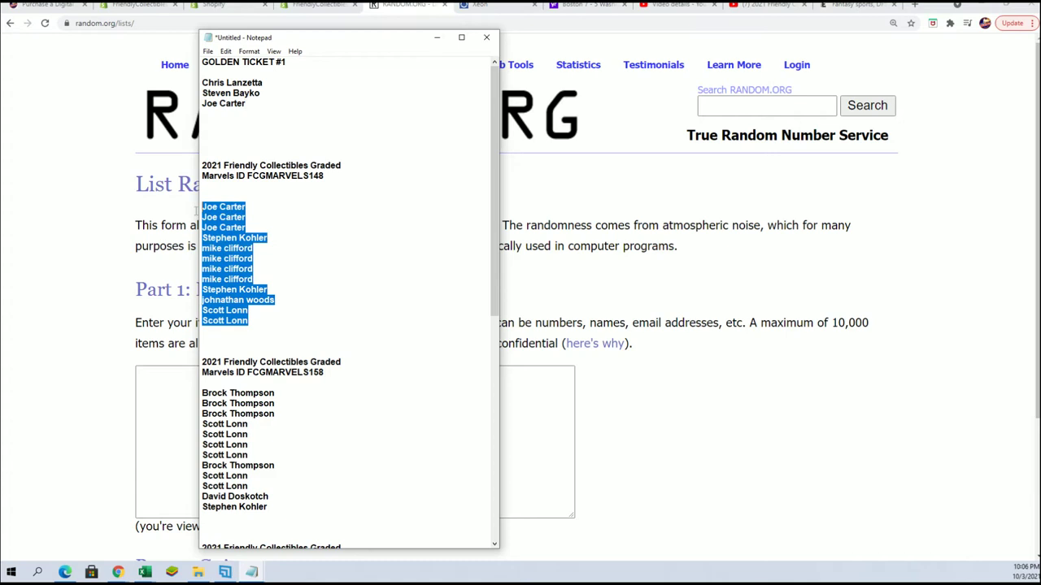
right_click(210, 229)
left_click(244, 265)
left_click(331, 175)
left_click_drag(325, 176, 246, 176)
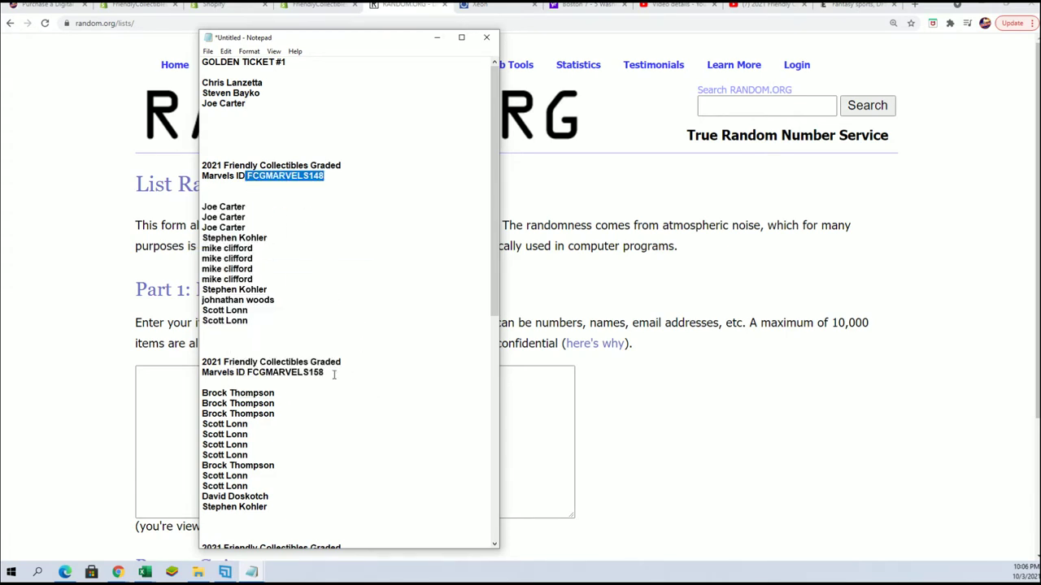
scroll(334, 377, "down", 5)
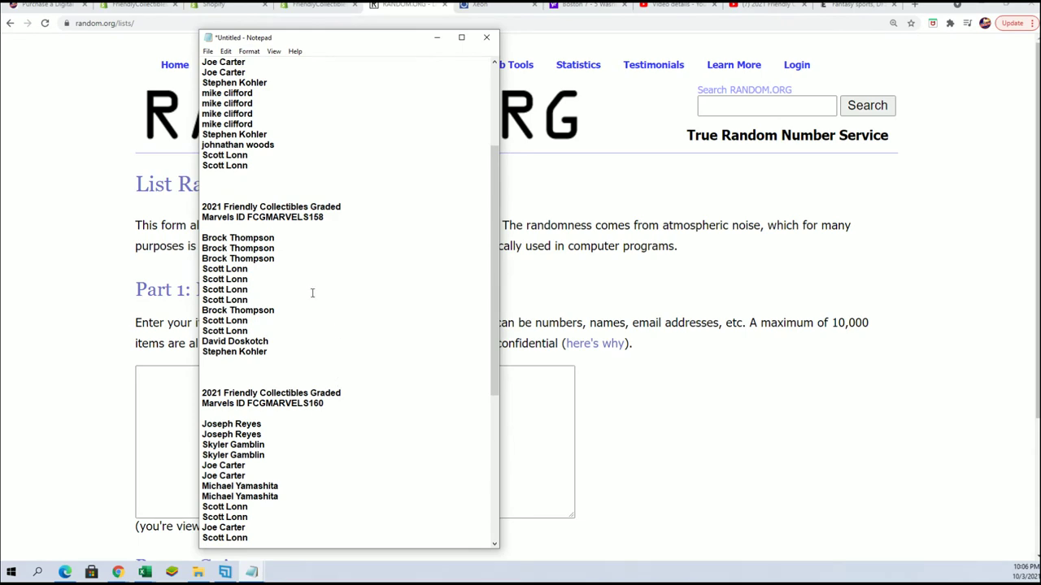
scroll(311, 293, "down", 3)
Copy the box 148 names again and paste them into the randomizer list box
left_click_drag(249, 445, 205, 331)
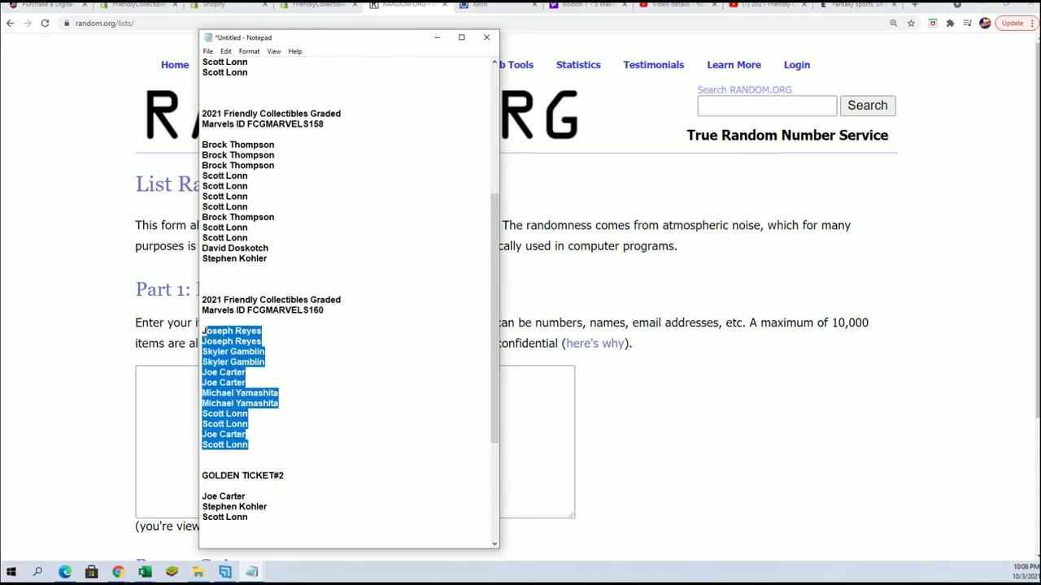
left_click_drag(268, 258, 202, 145)
scroll(277, 201, "up", 3)
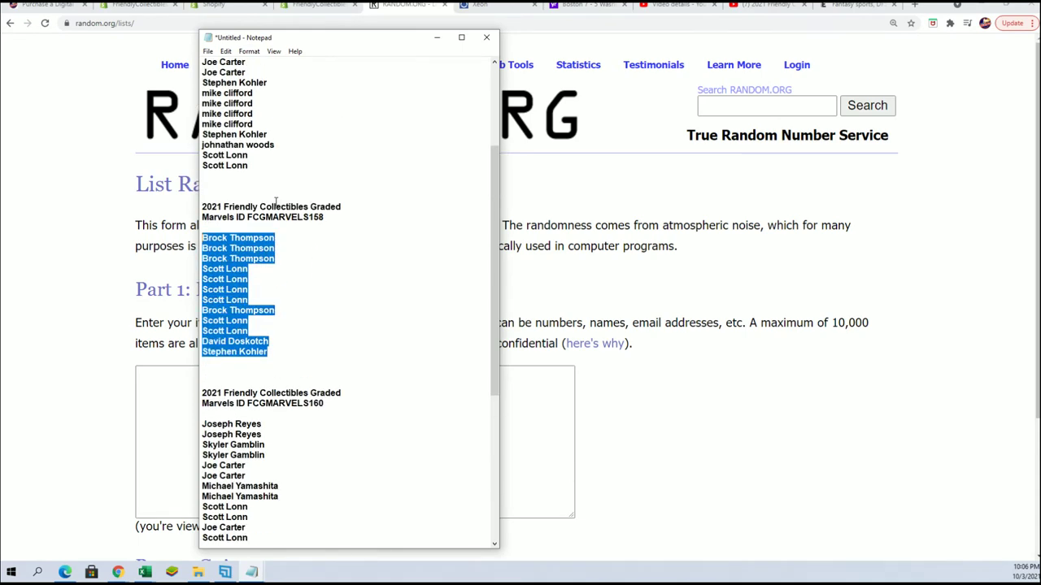
scroll(277, 201, "up", 2)
left_click_drag(254, 229, 192, 113)
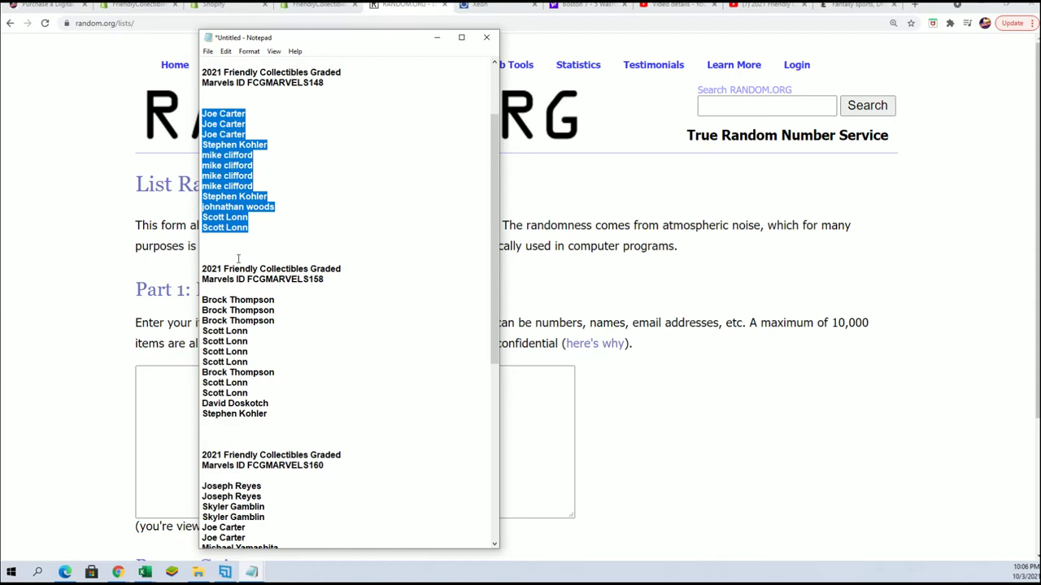
right_click(222, 190)
left_click(255, 226)
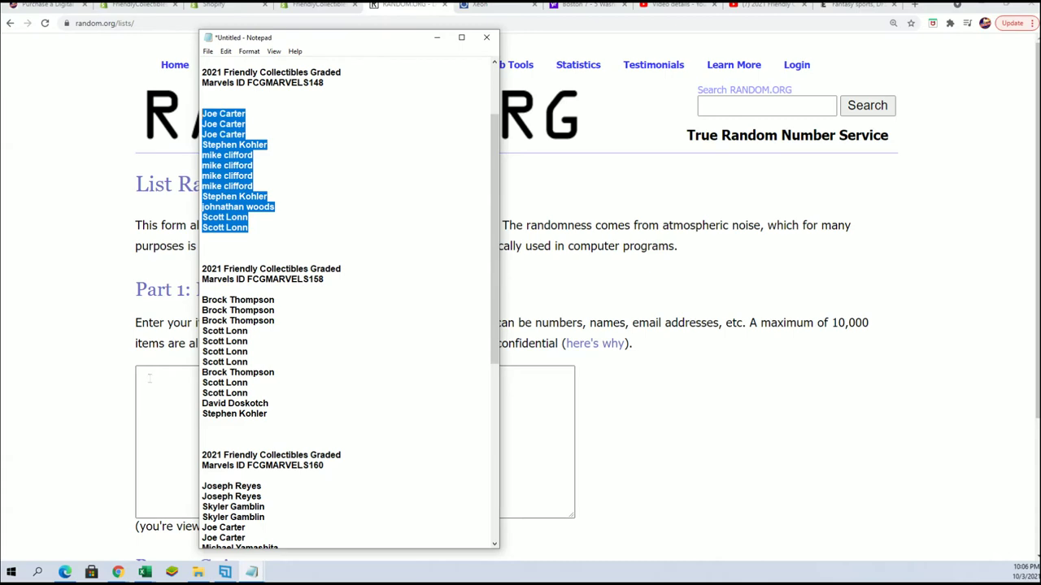
right_click(149, 378)
Paste the twelve box 148 names into the List Randomizer and randomize them
left_click(204, 474)
scroll(638, 490, "down", 1)
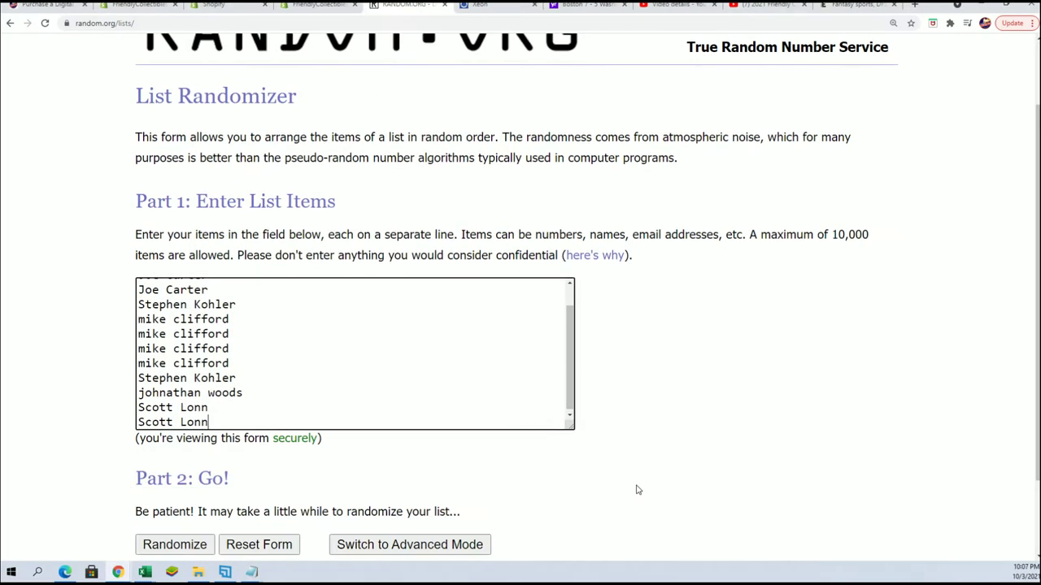
scroll(637, 490, "down", 2)
left_click(180, 444)
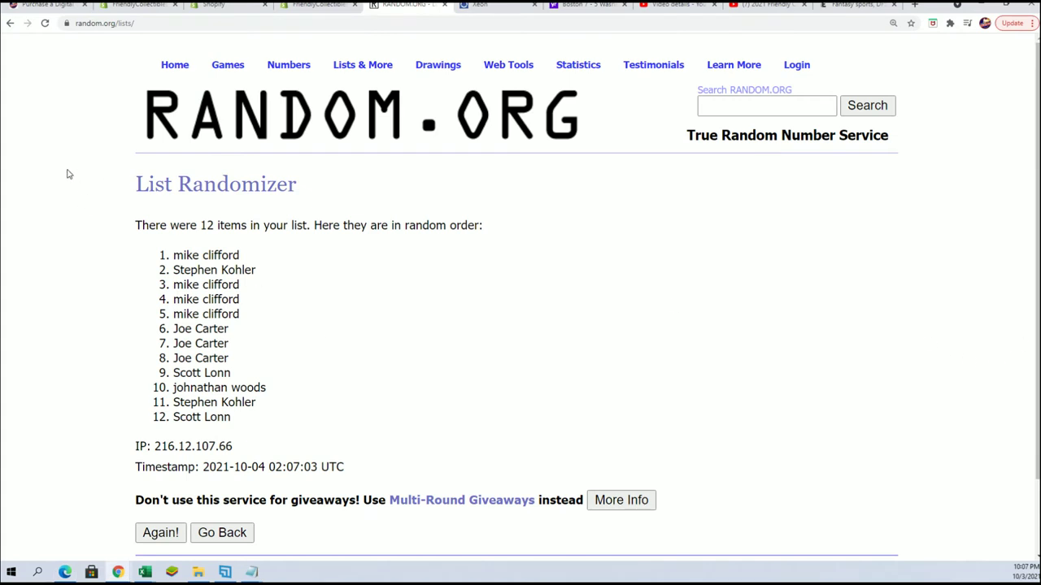
Reshuffle the box 148 list six more times, reaching 7 randomizations
scroll(122, 325, "down", 1)
left_click(157, 451)
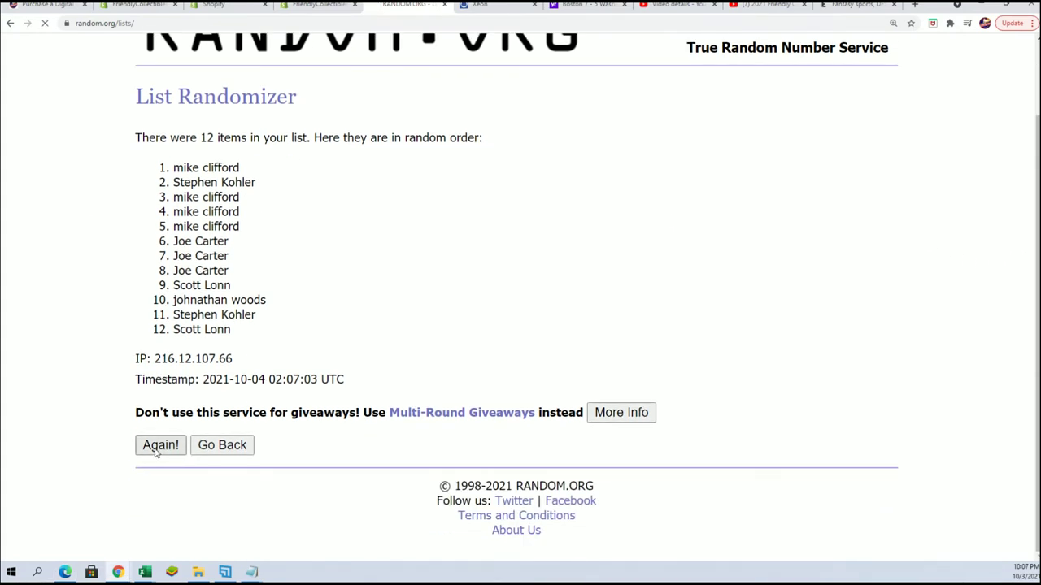
scroll(170, 379, "down", 2)
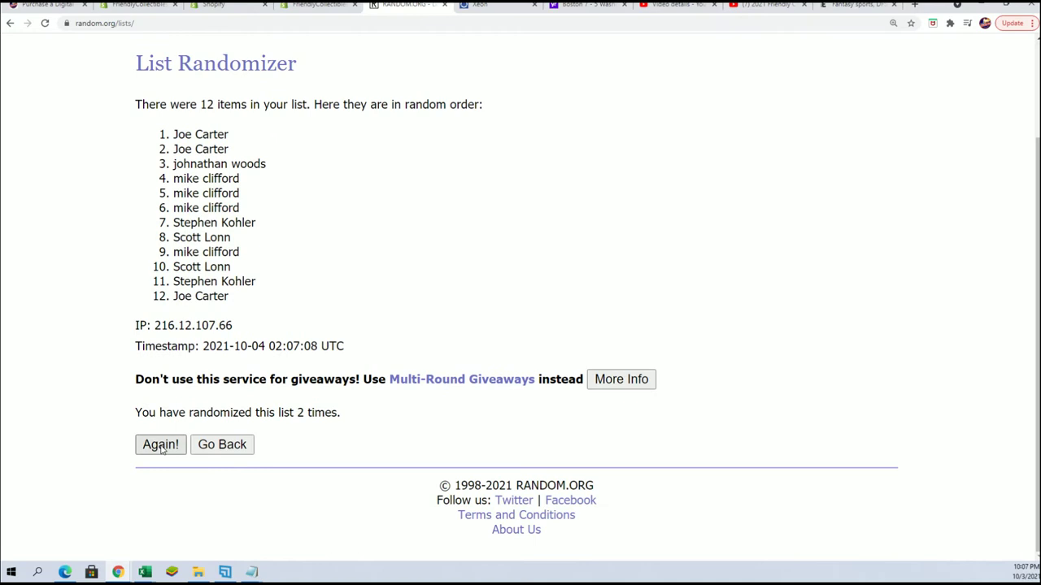
left_click(161, 445)
scroll(239, 395, "down", 2)
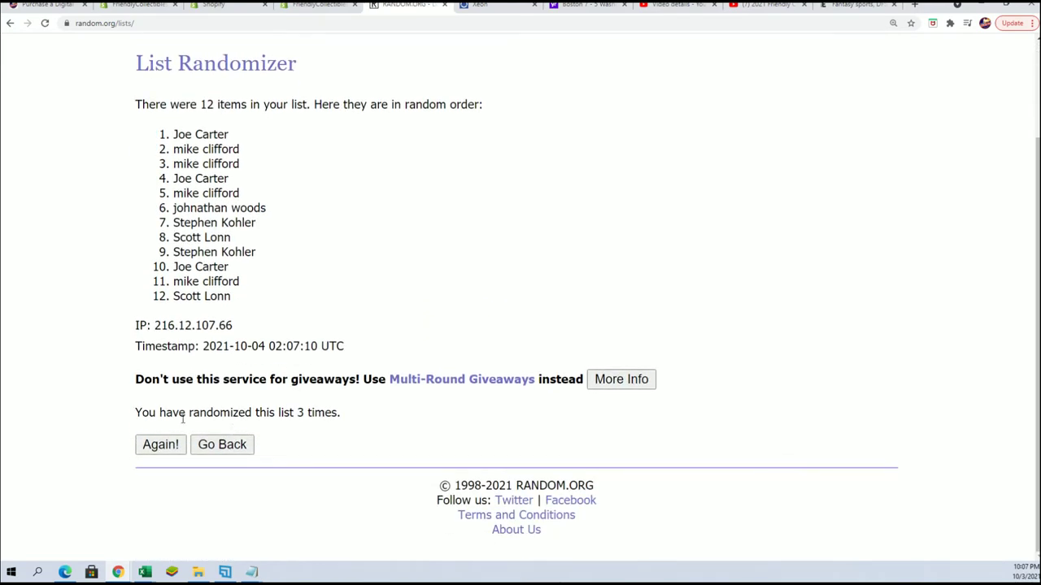
left_click(163, 443)
scroll(355, 363, "down", 2)
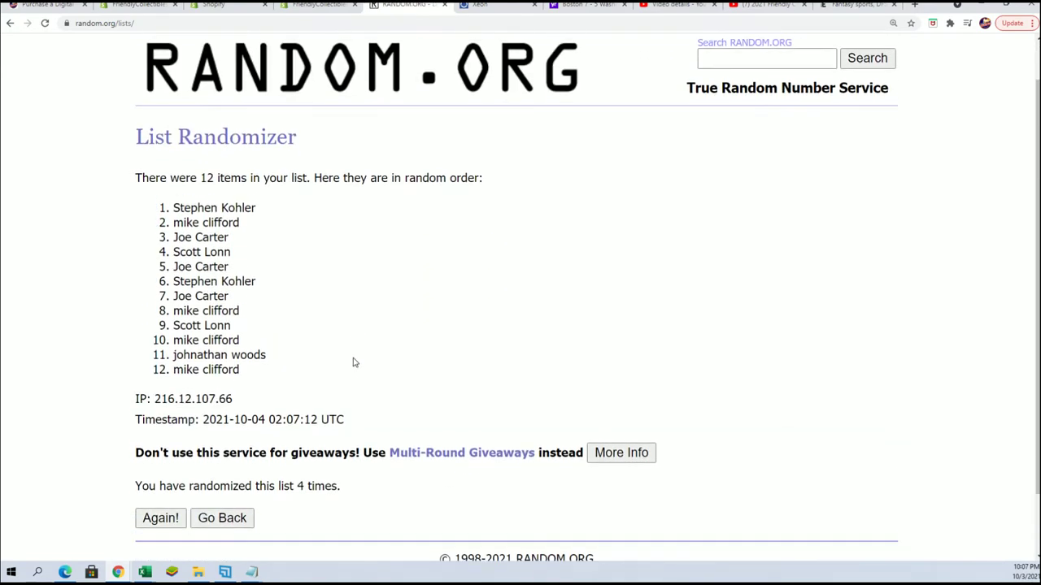
scroll(353, 363, "down", 2)
left_click(154, 445)
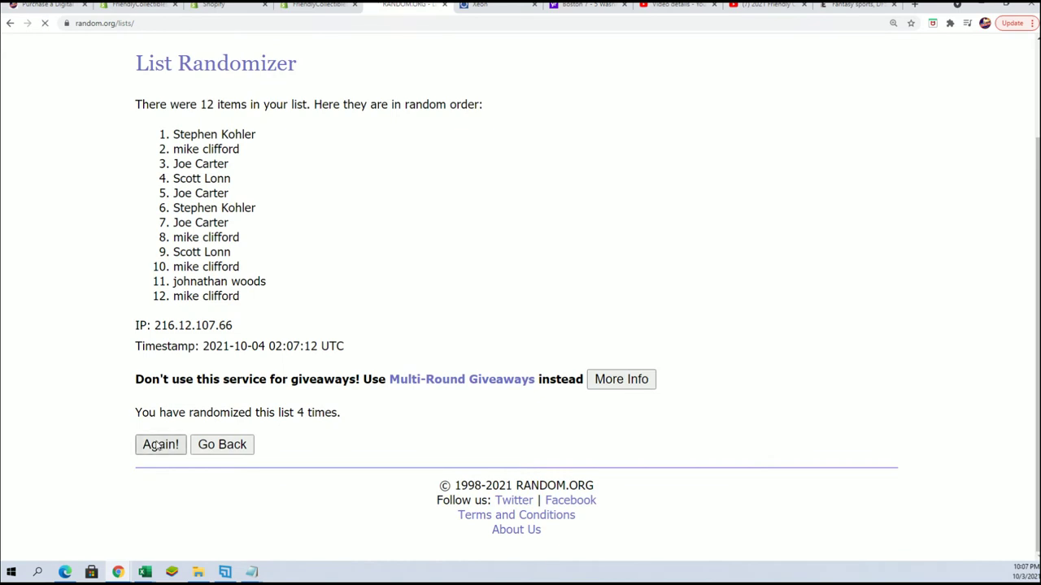
scroll(342, 390, "down", 2)
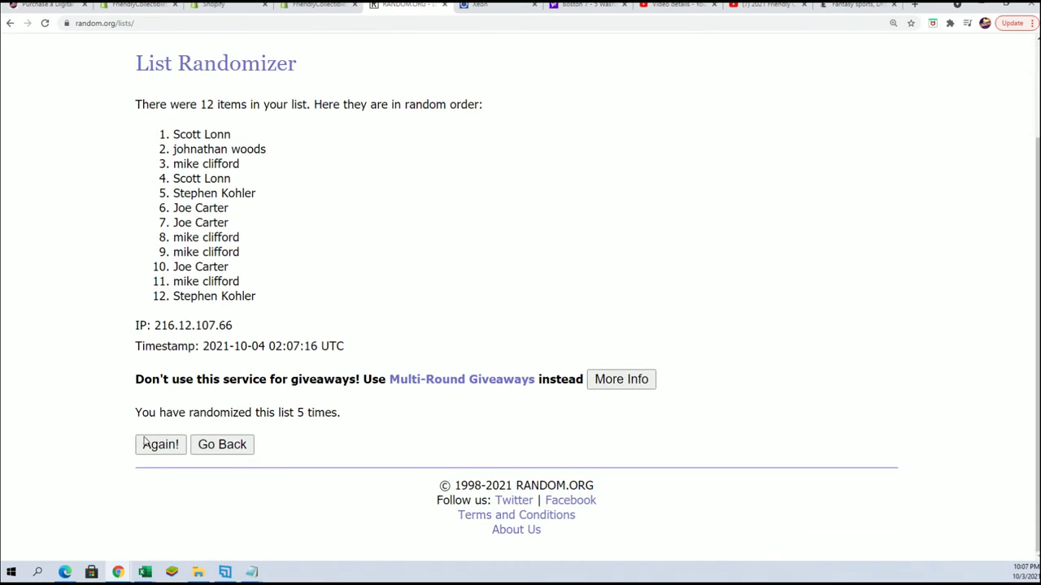
left_click(144, 444)
scroll(350, 390, "down", 2)
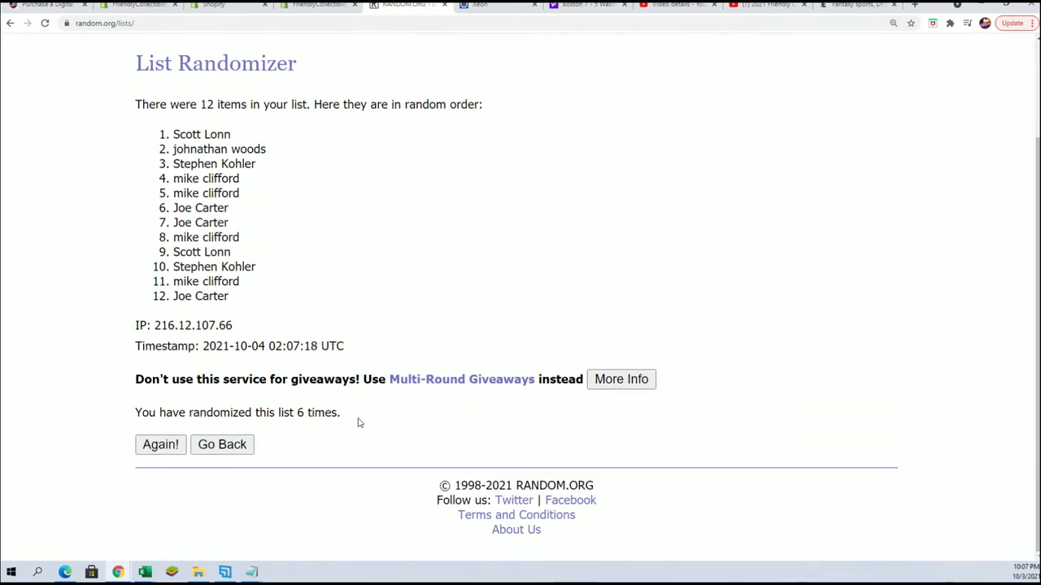
left_click(146, 445)
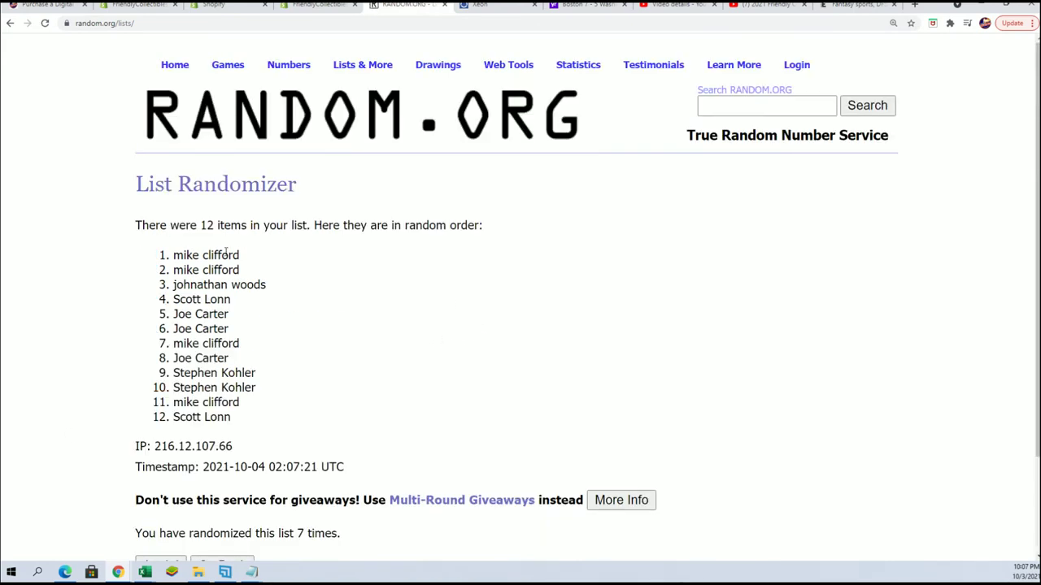
Copy the first-ranked name from the seventh shuffle of the box 148 list
left_click_drag(240, 259, 169, 258)
right_click(195, 256)
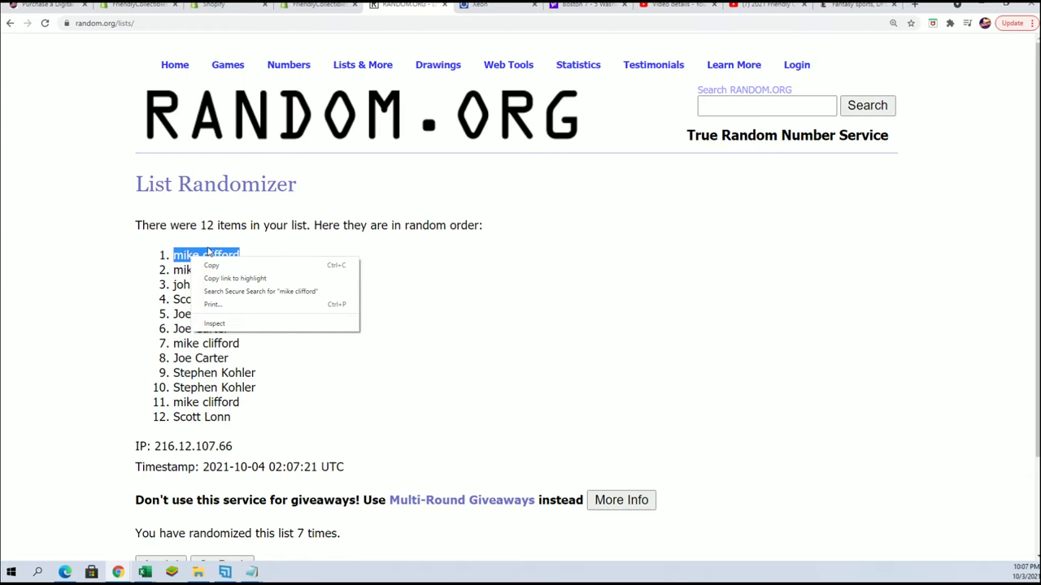
left_click(208, 261)
scroll(270, 394, "down", 1)
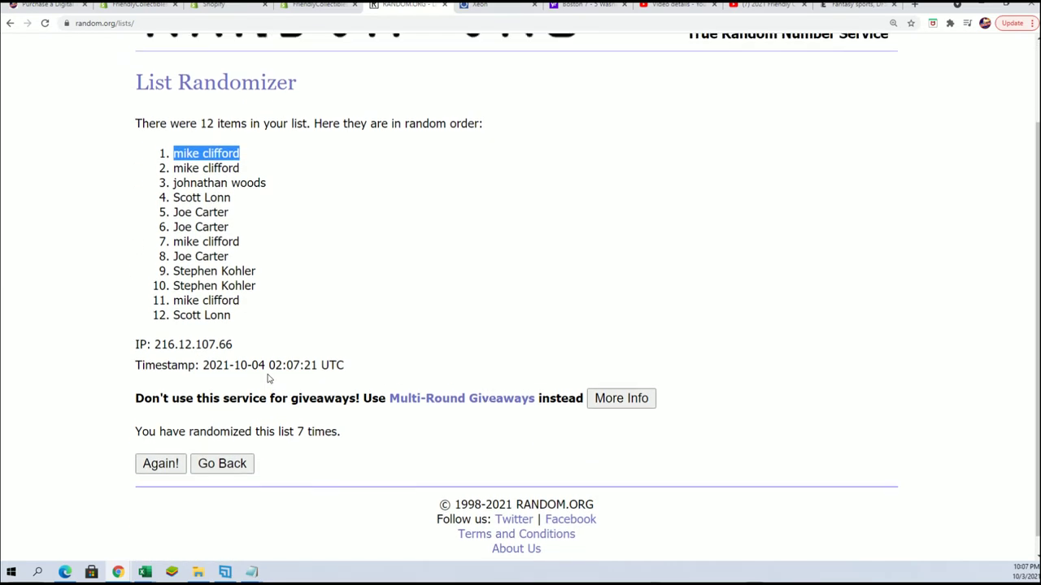
scroll(270, 393, "up", 1)
Bring the Notepad winner notes forward, scrolled to the GOLDEN TICKET #1 section
key("alt+Tab")
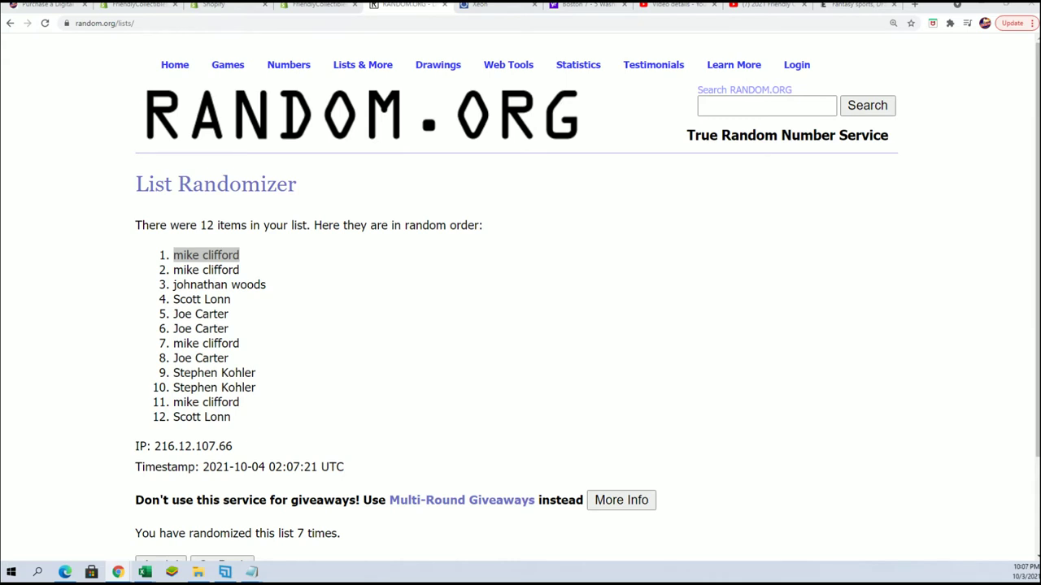
left_click(251, 572)
scroll(308, 172, "up", 1)
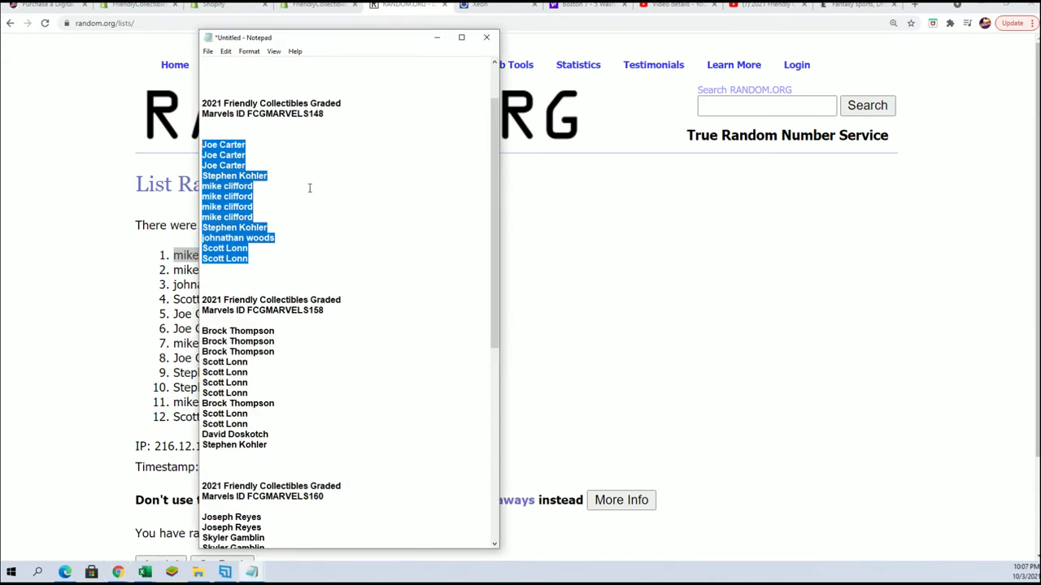
scroll(287, 231, "up", 2)
Add the box 148 winner's name as a fourth line under GOLDEN TICKET #1
left_click(251, 103)
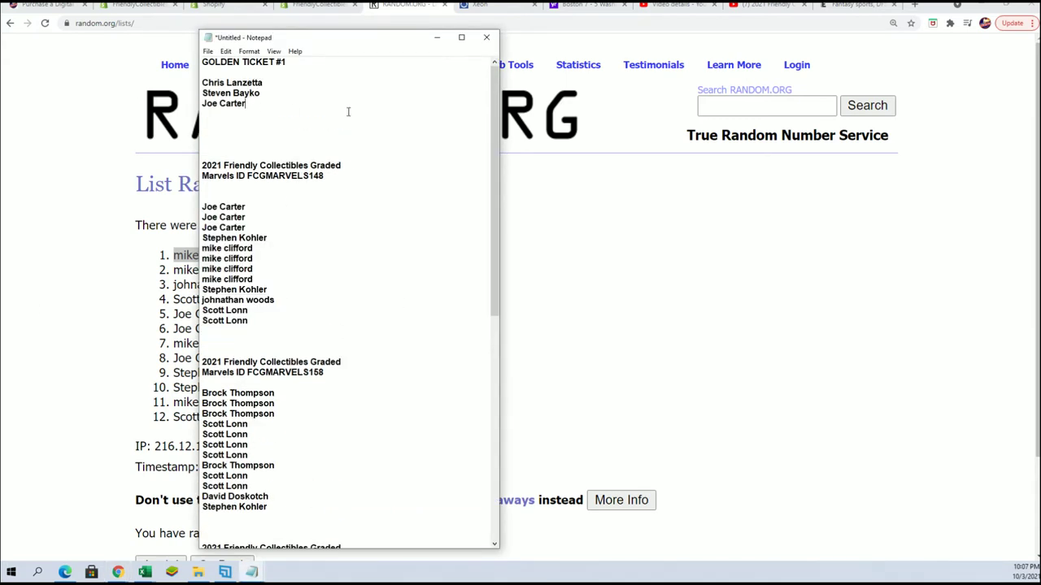
key("Return")
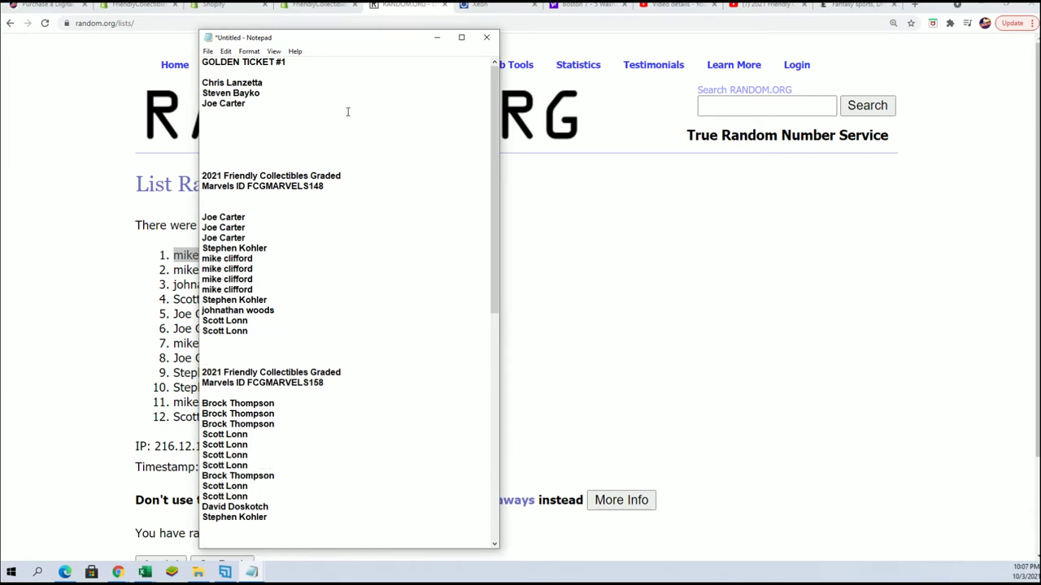
Delete the FCGMARVELS148 block and select the twelve FCGMARVELS158 names for copying
mouse_move(265, 339)
left_mouse_down()
mouse_move(220, 210)
mouse_move(192, 170)
left_mouse_up()
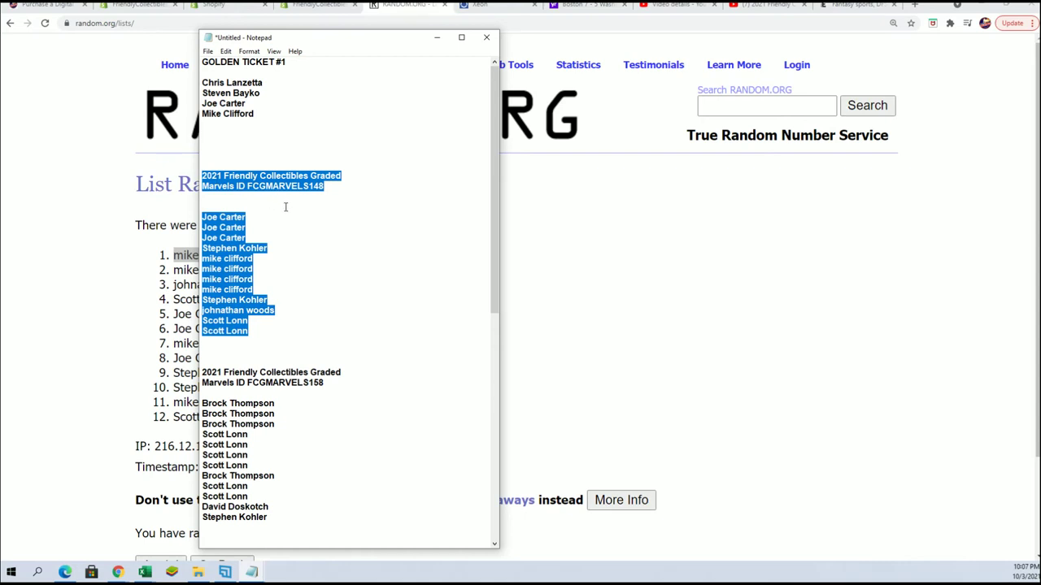
key("Delete")
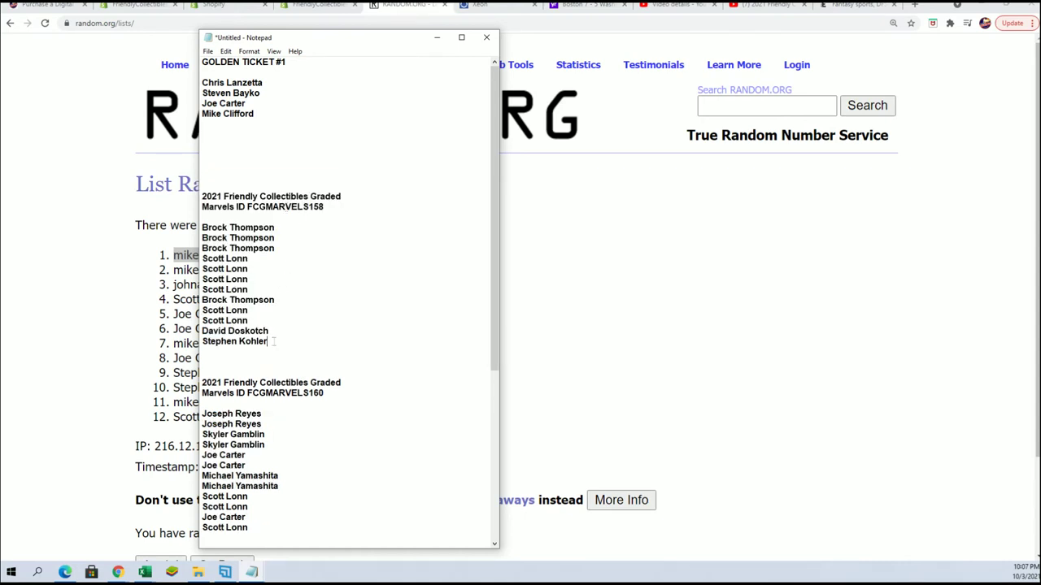
left_click_drag(274, 342, 200, 229)
right_click(231, 239)
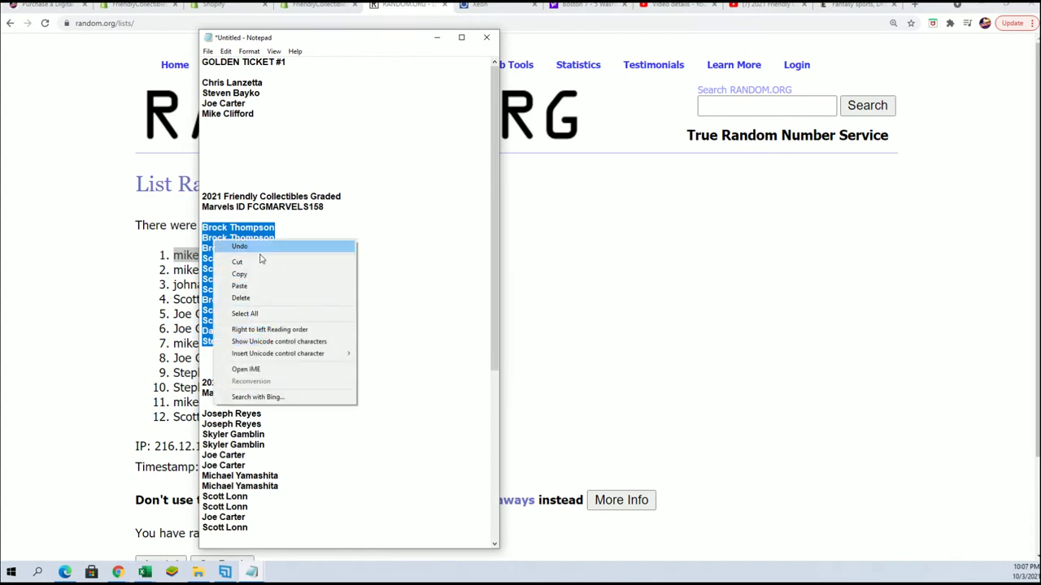
Paste the twelve FCGMARVELS158 names into a fresh List Randomizer and randomize them
left_click(260, 271)
left_click(128, 246)
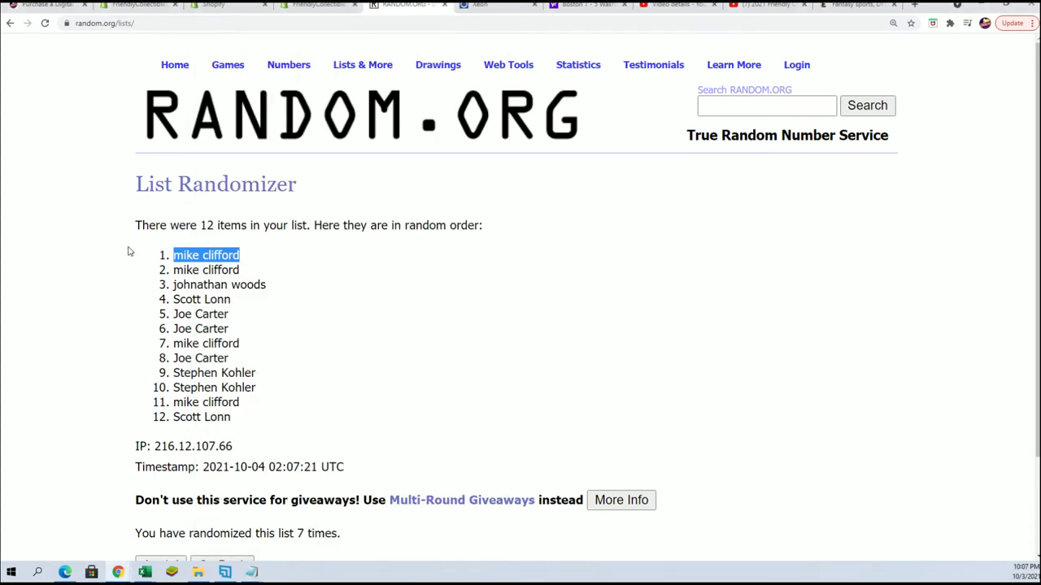
mouse_move(362, 67)
left_click(378, 84)
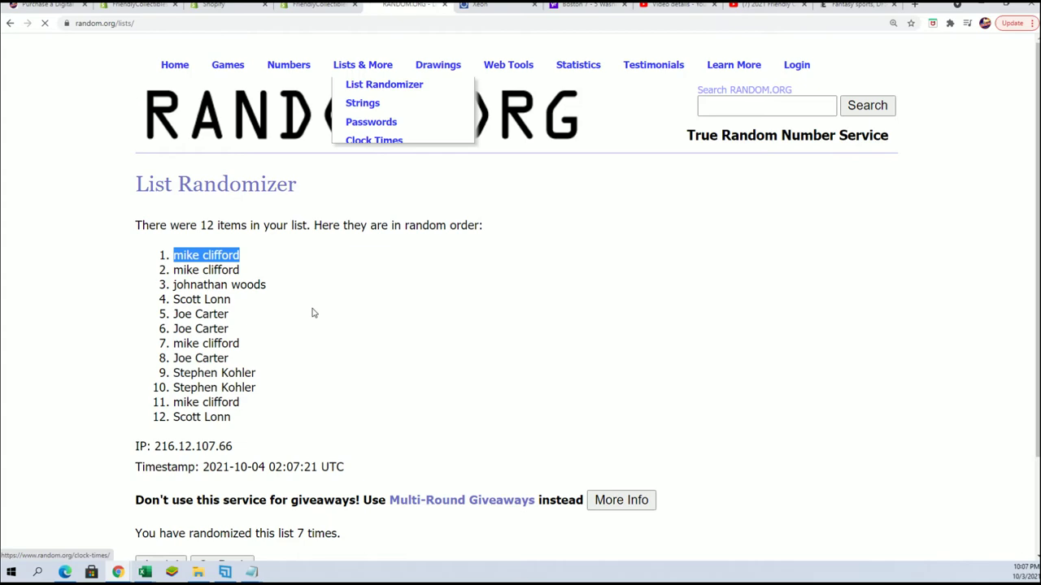
right_click(217, 387)
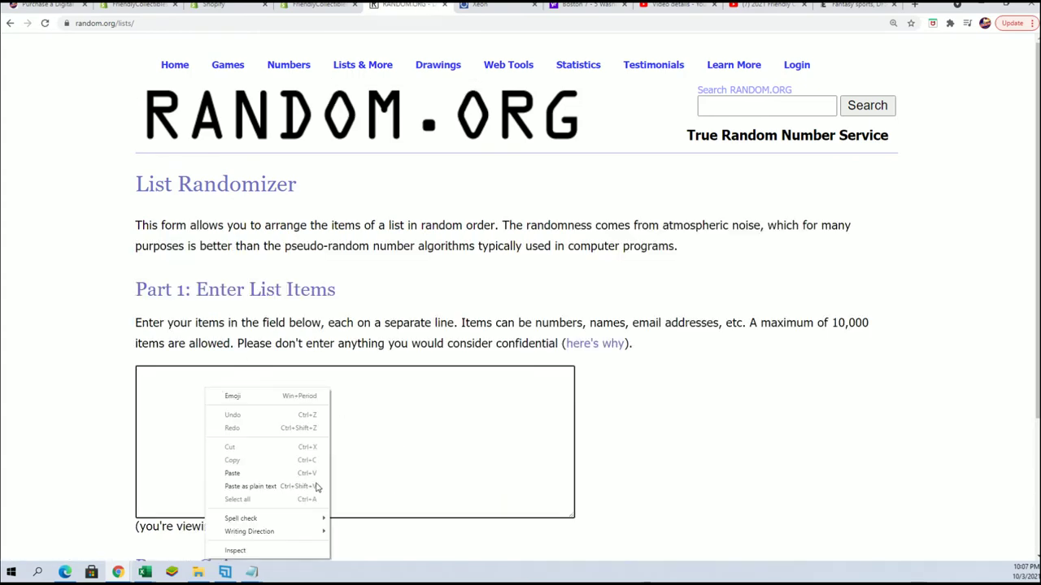
left_click(247, 472)
scroll(352, 410, "down", 3)
left_click(162, 445)
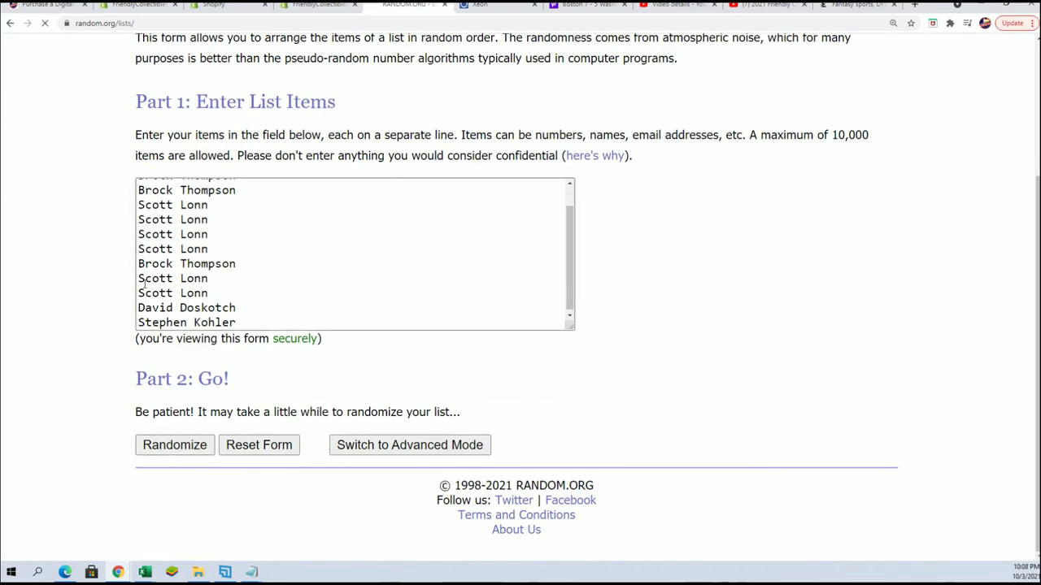
Reshuffle the box 158 list until it has been randomized 7 times
scroll(90, 431, "down", 1)
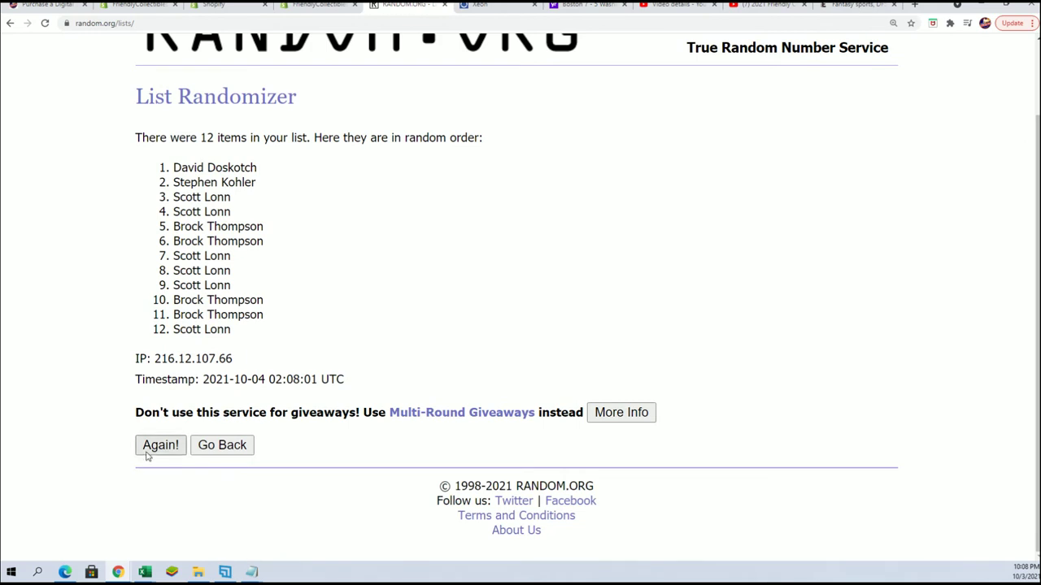
left_click(145, 447)
scroll(109, 513, "down", 2)
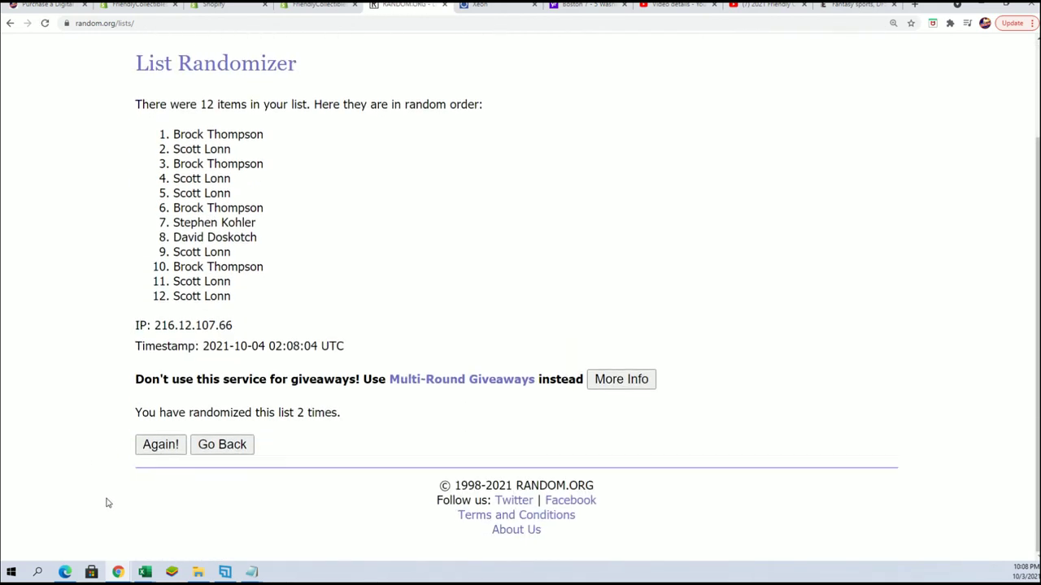
left_click(164, 453)
scroll(98, 512, "down", 3)
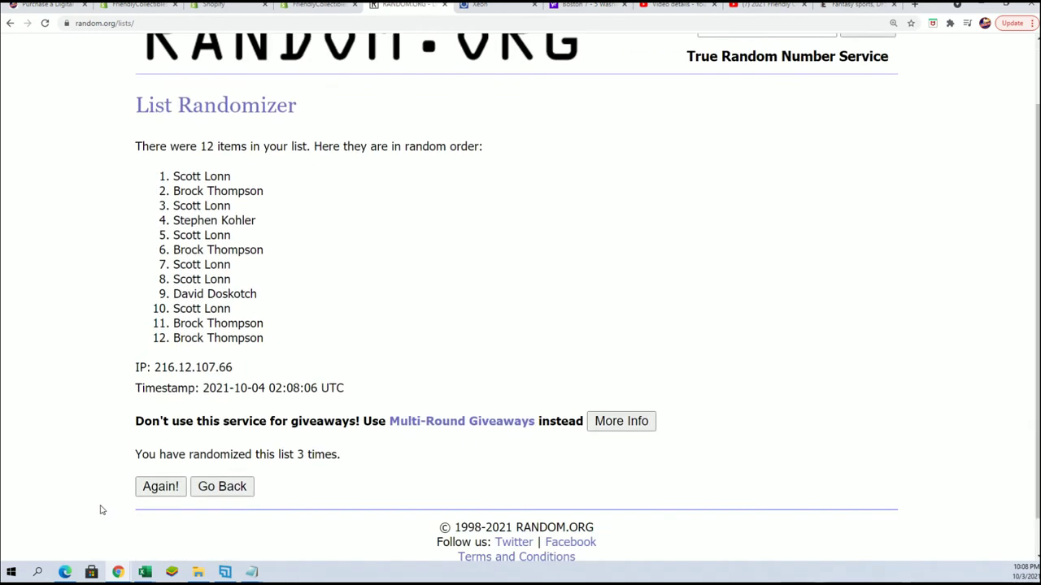
left_click(166, 450)
scroll(270, 379, "down", 1)
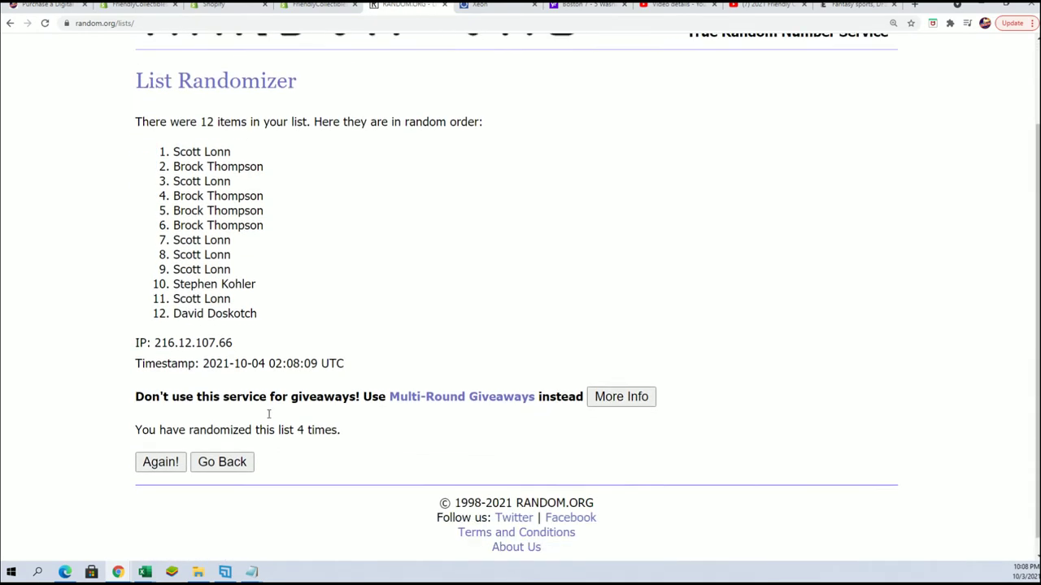
left_click(158, 447)
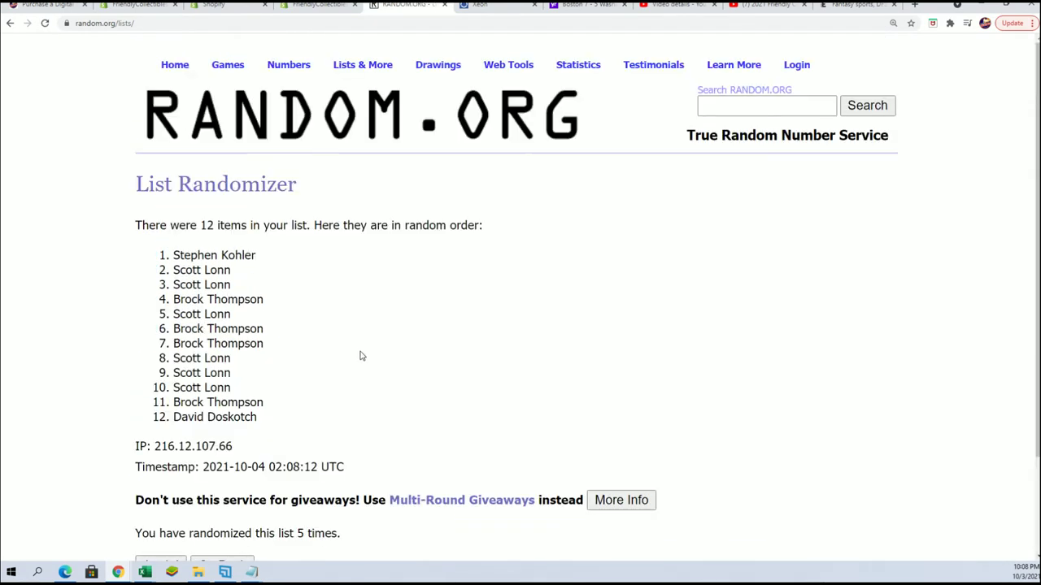
scroll(361, 356, "down", 2)
left_click(160, 444)
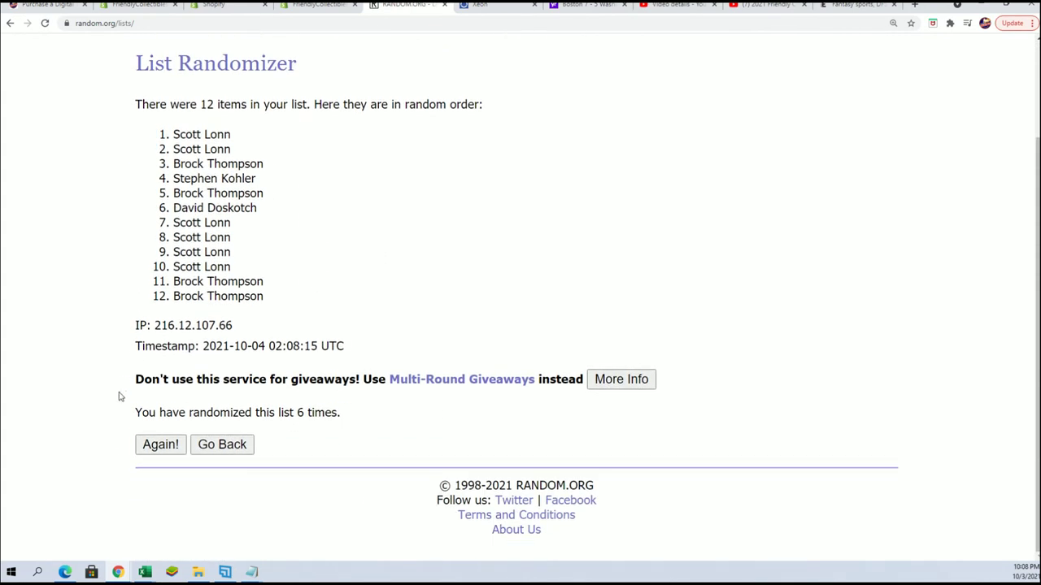
left_click(147, 443)
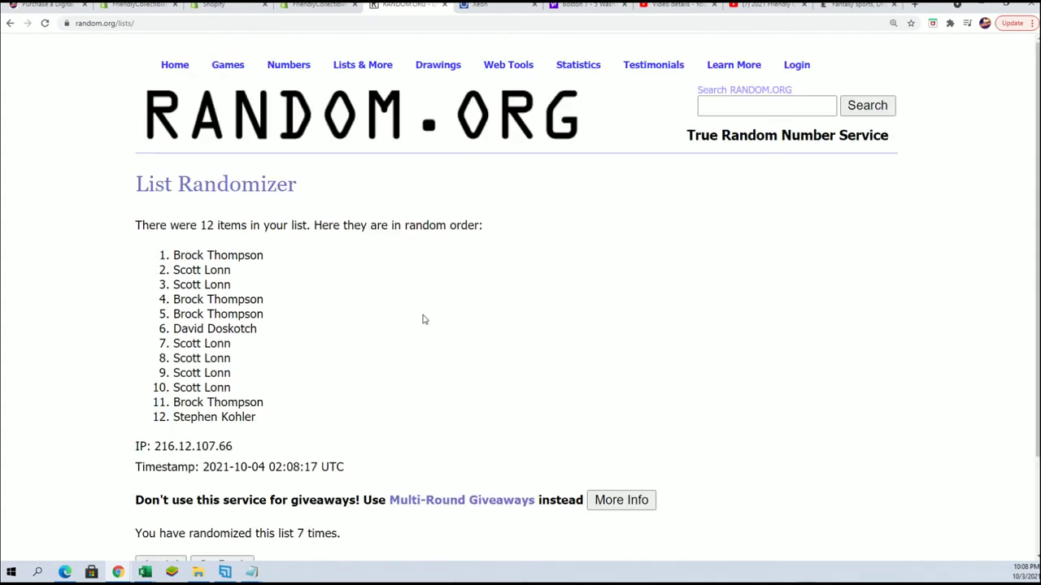
Copy the top-ranked name from the box 158 shuffle
triple_click(171, 256)
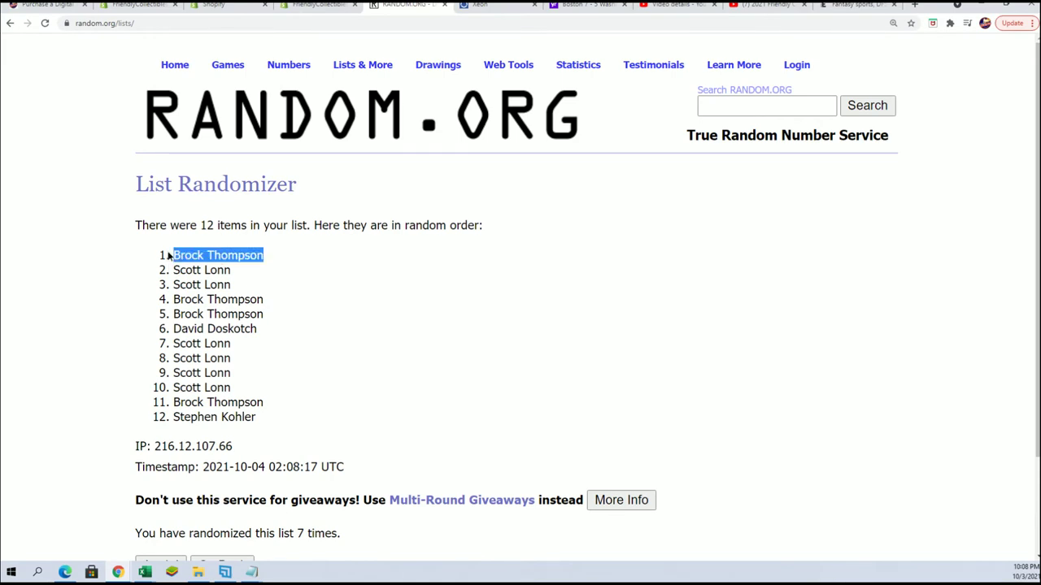
right_click(204, 260)
left_click(217, 270)
scroll(56, 427, "down", 3)
scroll(4, 363, "up", 2)
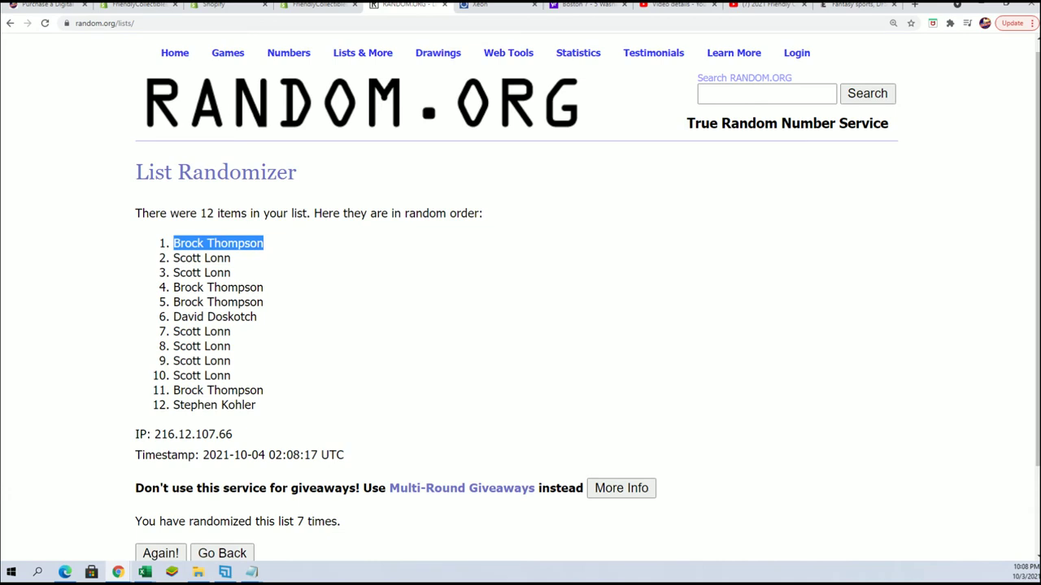
Bring Notepad back and position it beside the randomized list
key("alt+Tab")
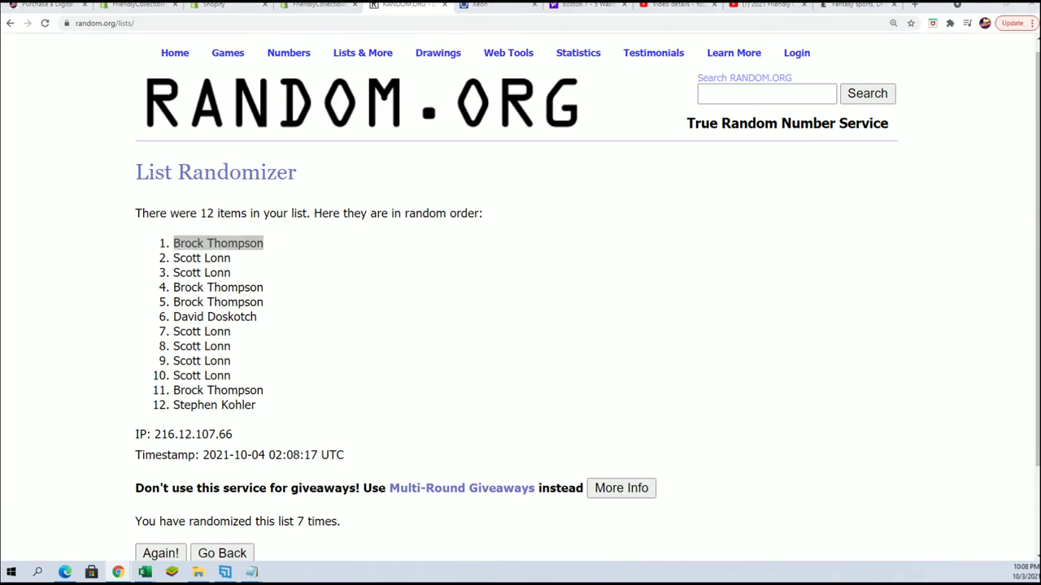
key("alt+Tab")
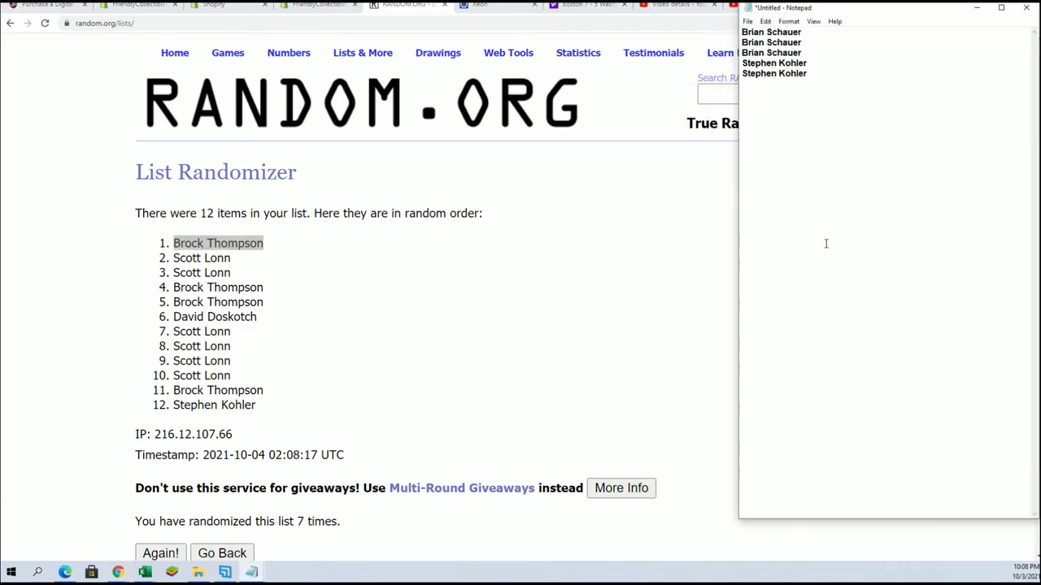
left_click(976, 8)
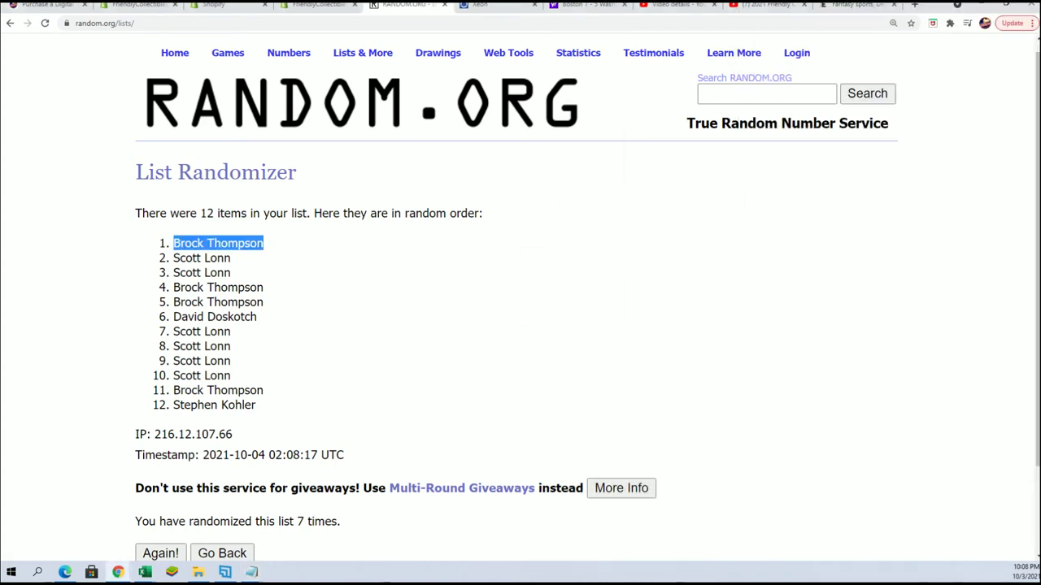
key("alt+Tab")
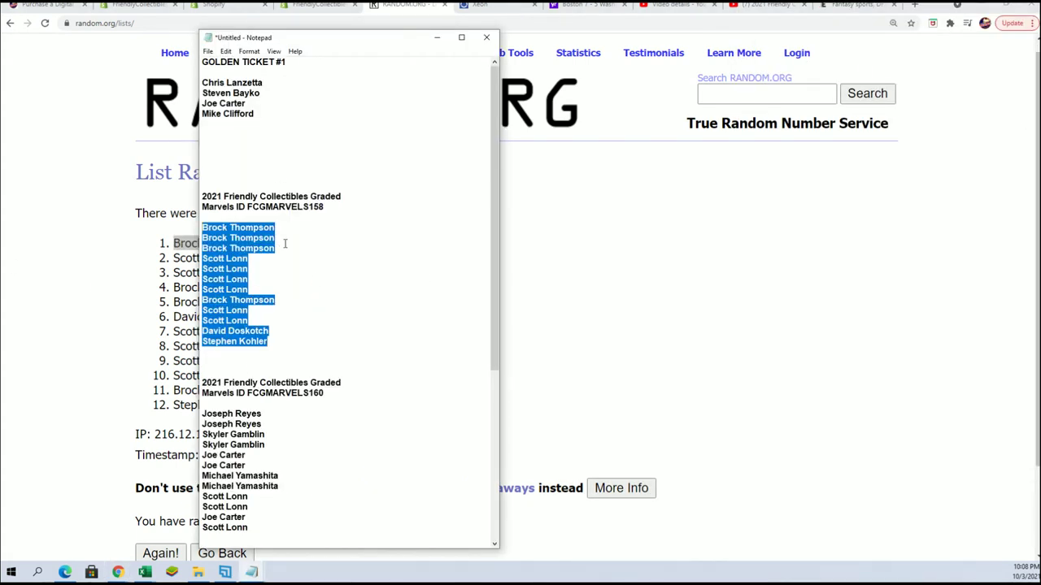
left_click_drag(320, 43, 510, 102)
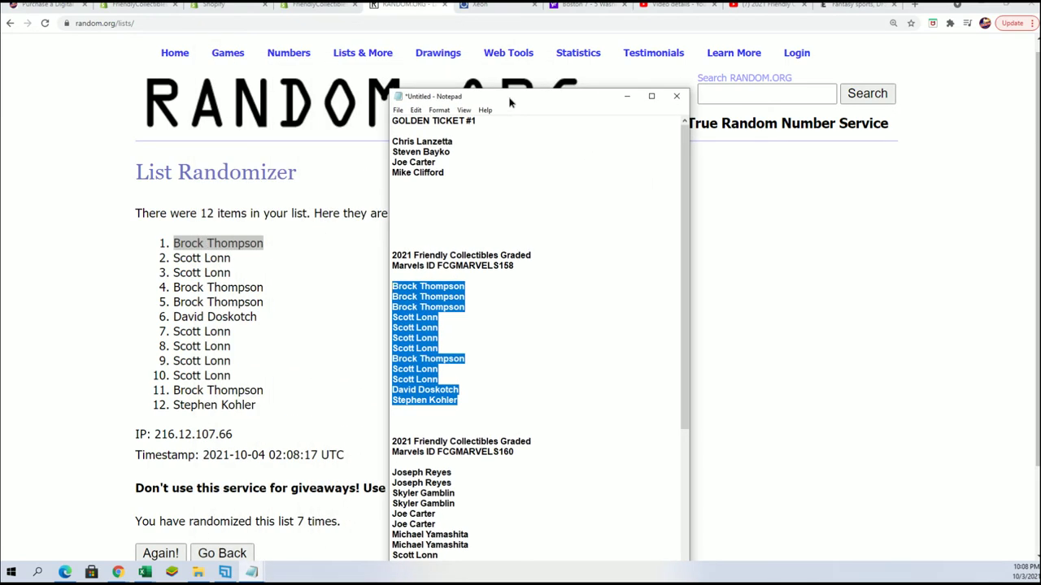
left_click(492, 309)
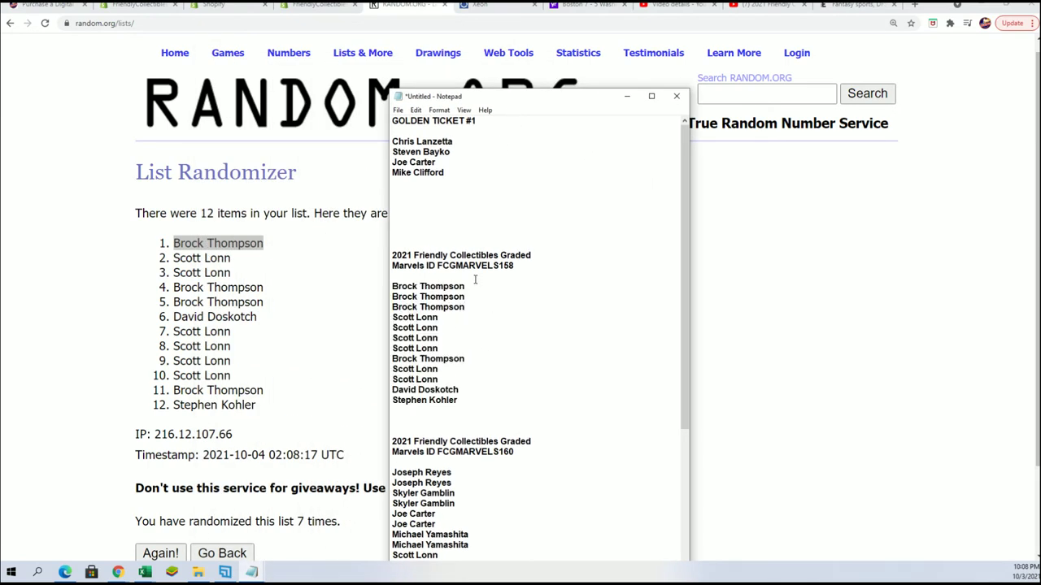
Add the box 158 winner as a fifth name under GOLDEN TICKET #1, then select the box 158 block
left_click_drag(465, 286, 401, 286)
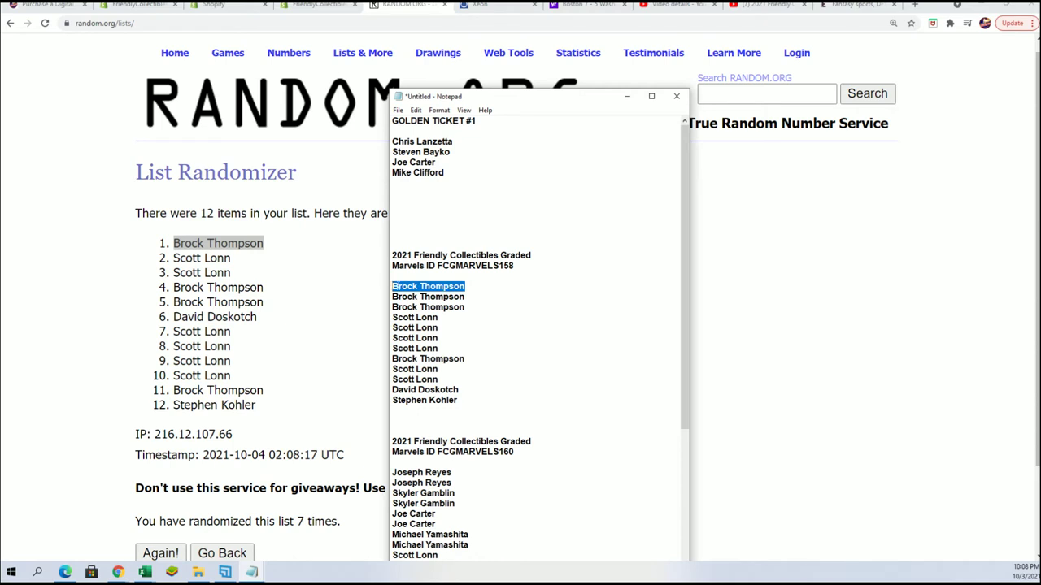
right_click(398, 285)
left_click(423, 319)
left_click(449, 172)
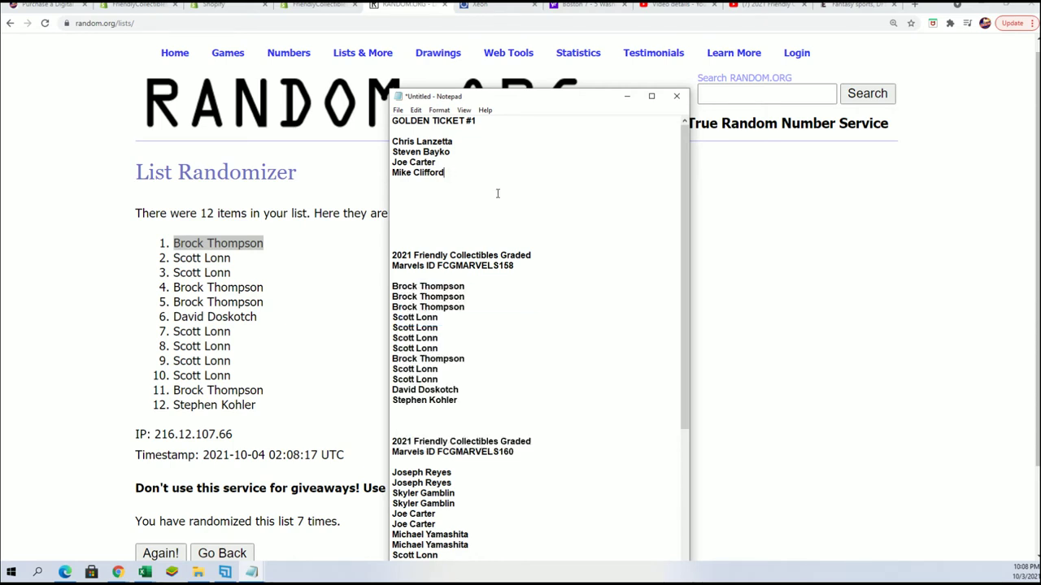
key("Return")
key("ctrl+v")
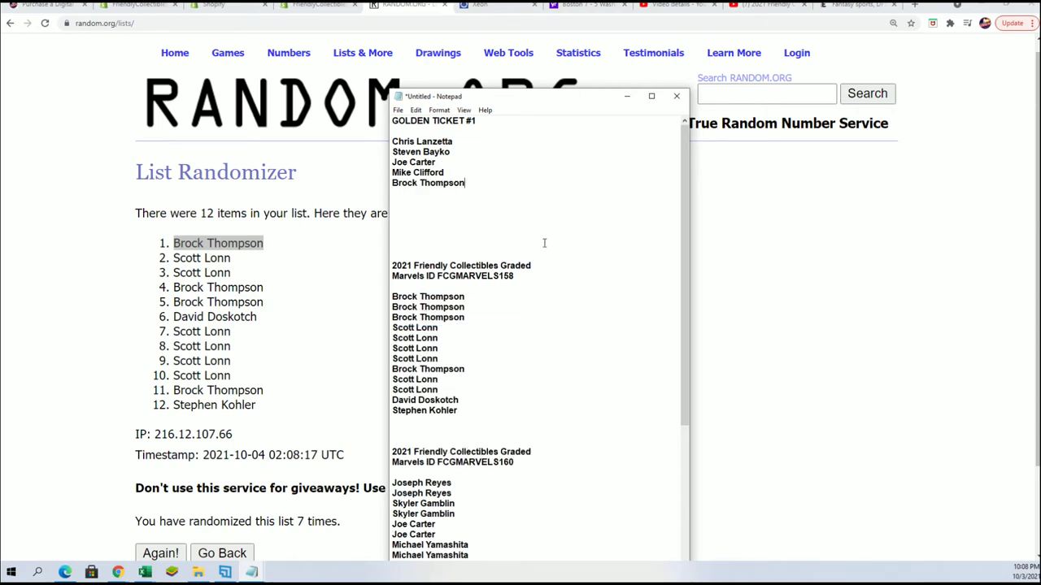
left_click_drag(458, 411, 391, 268)
Delete the box 158 block and copy the twelve box 160 names
key("Delete")
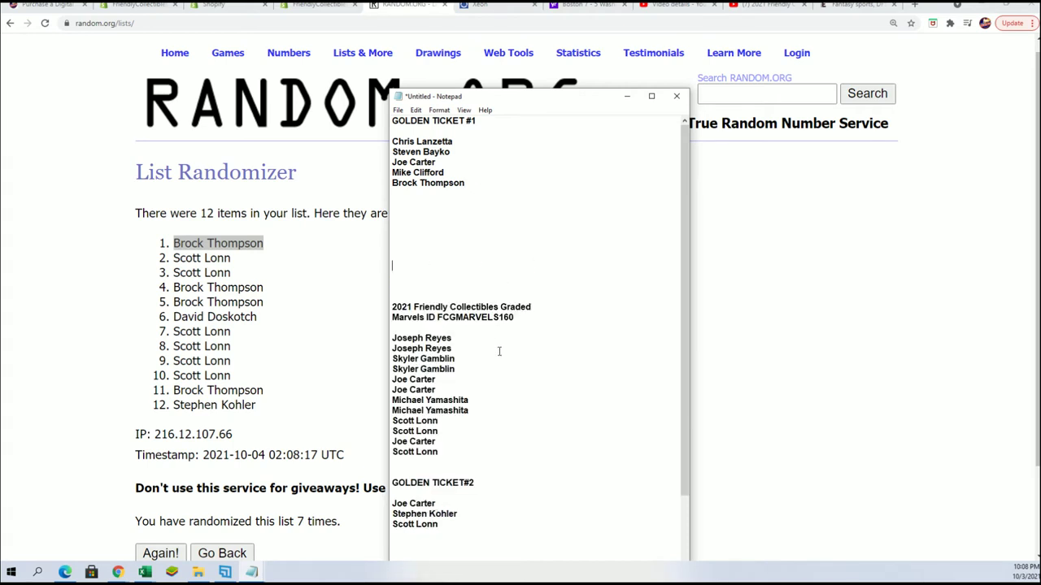
scroll(499, 352, "down", 2)
mouse_move(446, 390)
left_mouse_down()
mouse_move(392, 346)
mouse_move(392, 276)
left_mouse_up()
right_click(413, 290)
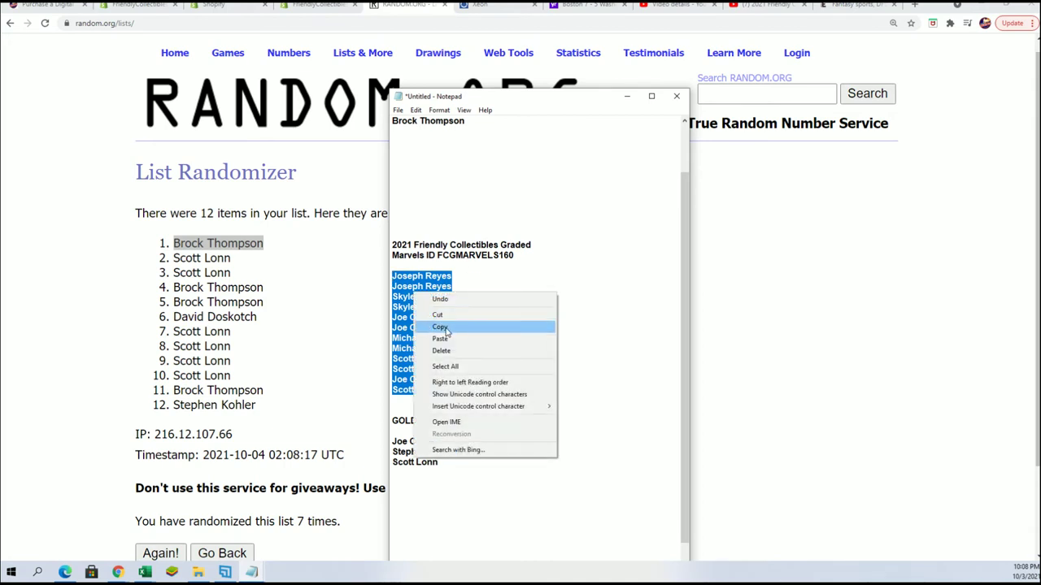
left_click(440, 327)
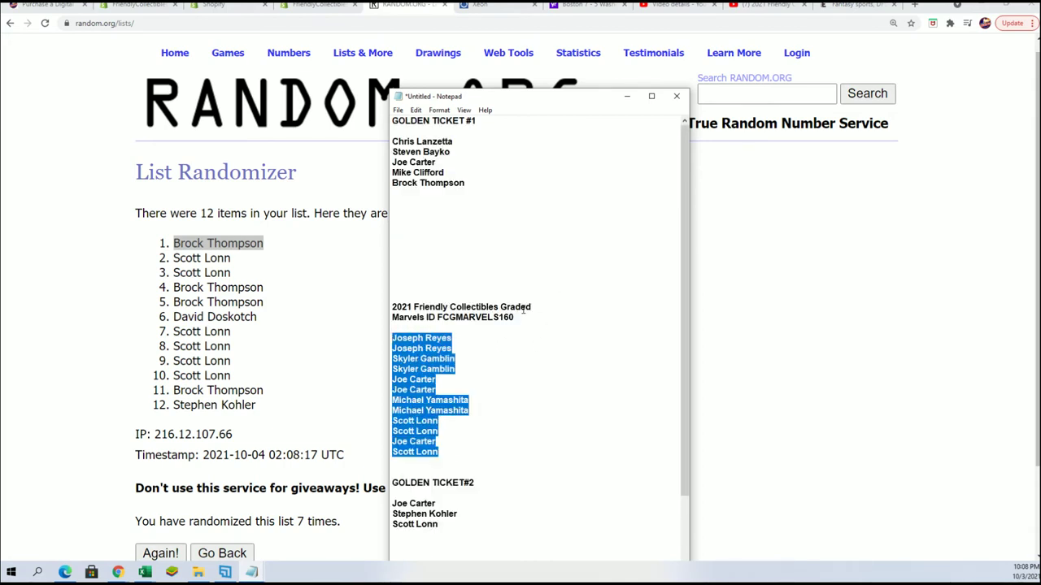
Recopy the box 160 names and bring the browser page to the front
scroll(523, 305, "up", 2)
right_click(427, 369)
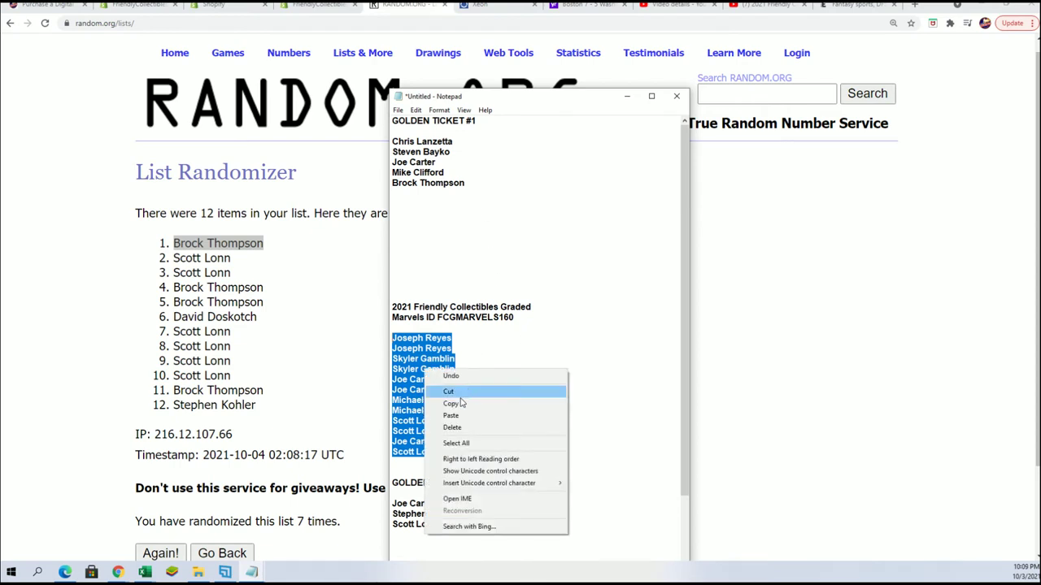
left_click(482, 397)
left_click(100, 242)
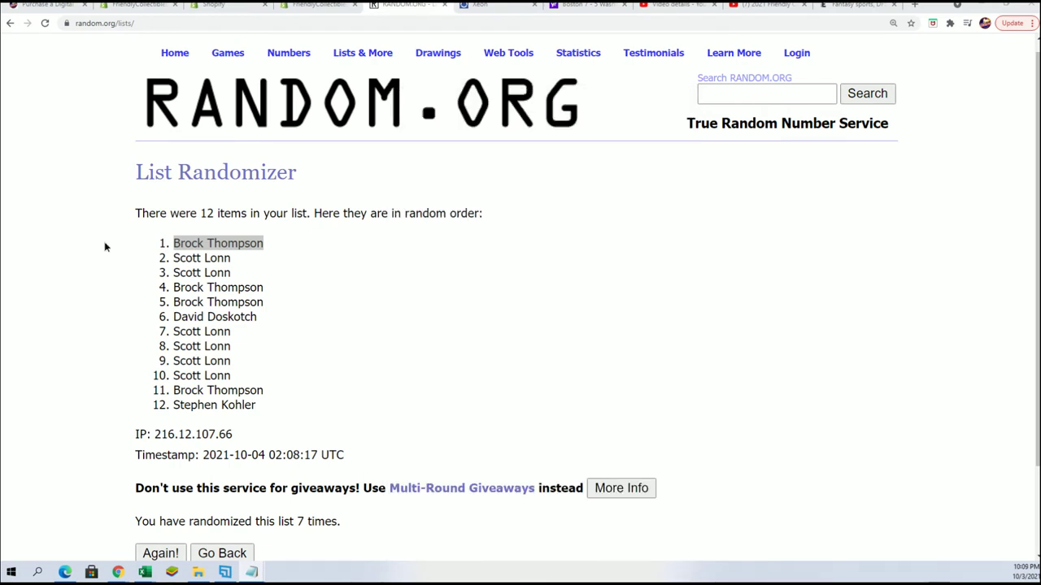
Paste the twelve FCGMARVELS160 names into a fresh List Randomizer and randomize them
mouse_move(363, 54)
left_click(368, 75)
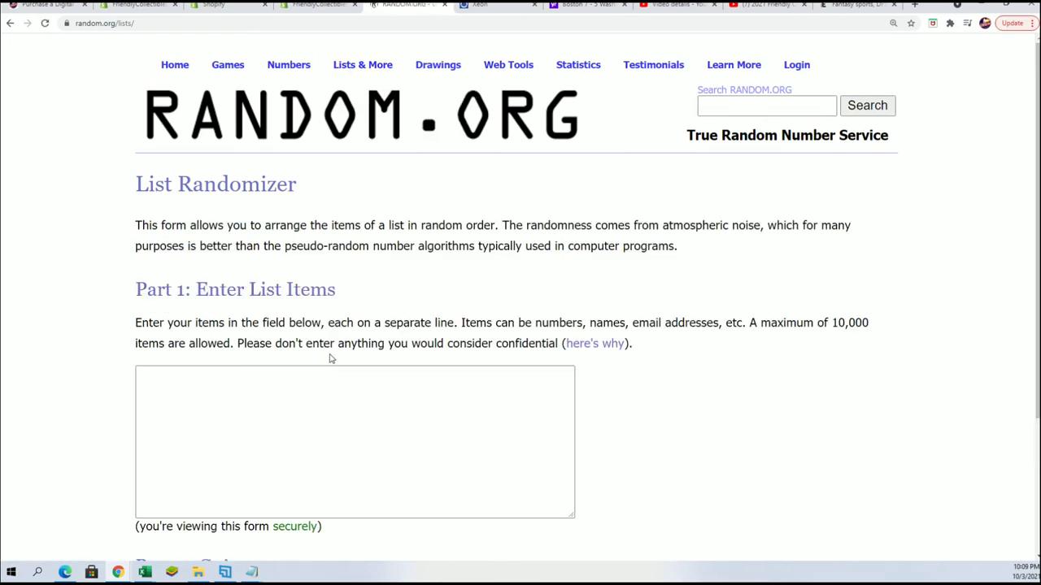
right_click(180, 379)
left_click(233, 464)
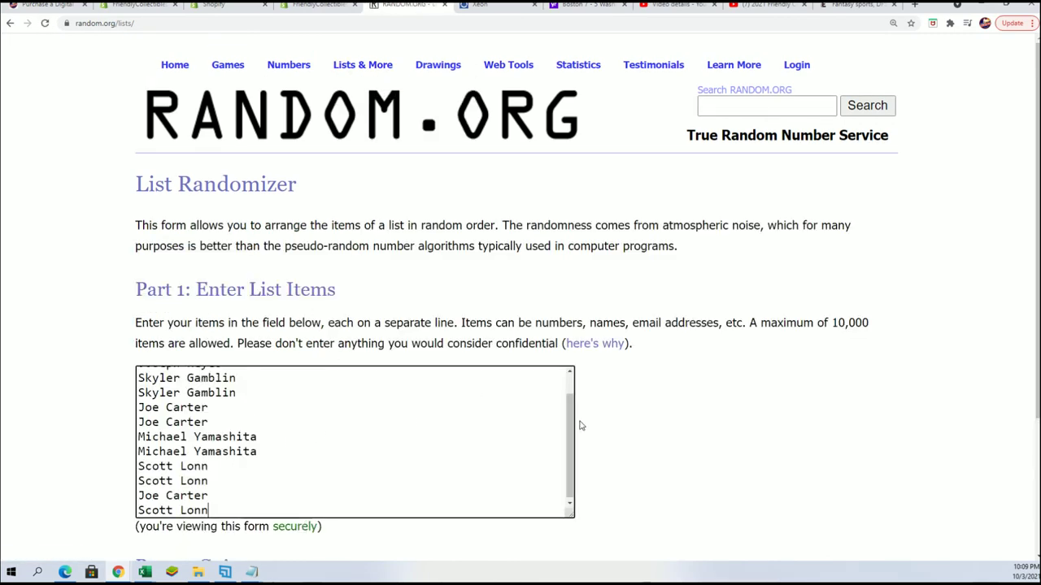
scroll(578, 423, "down", 3)
left_click(162, 447)
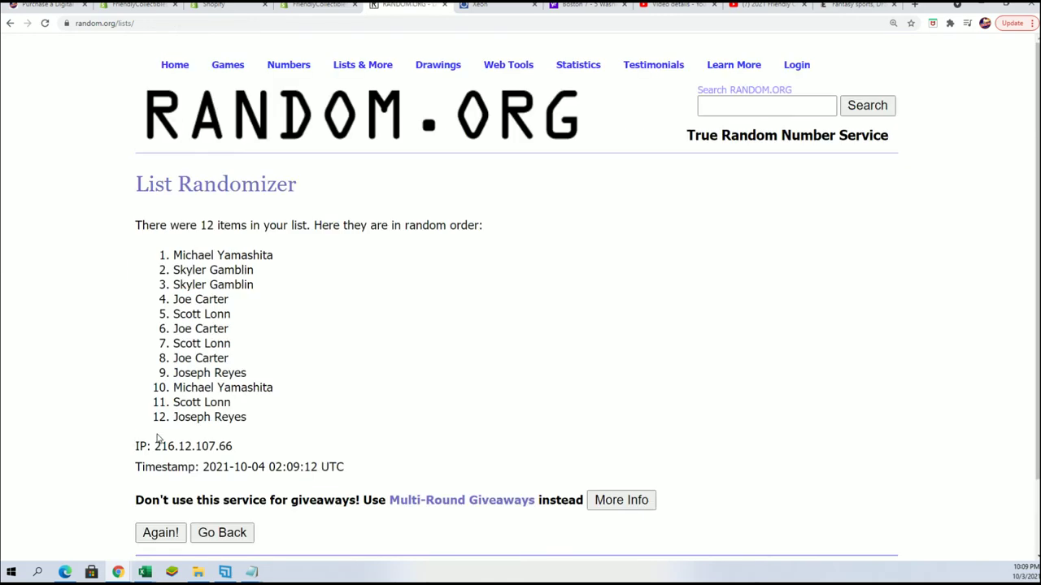
Reshuffle the box 160 list six more times, reaching 7 randomizations
scroll(160, 435, "down", 1)
left_click(151, 446)
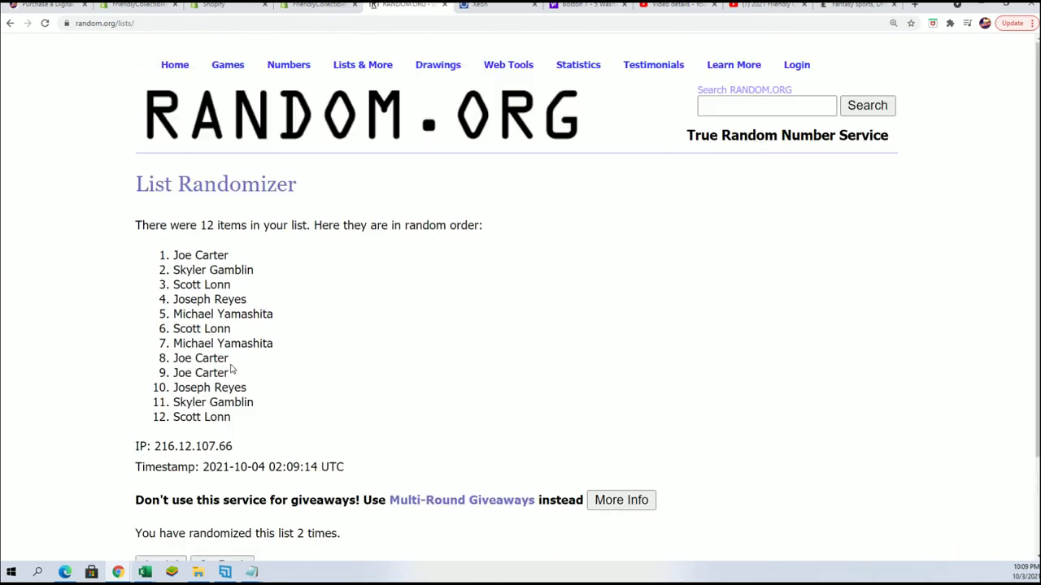
scroll(233, 367, "down", 2)
left_click(162, 450)
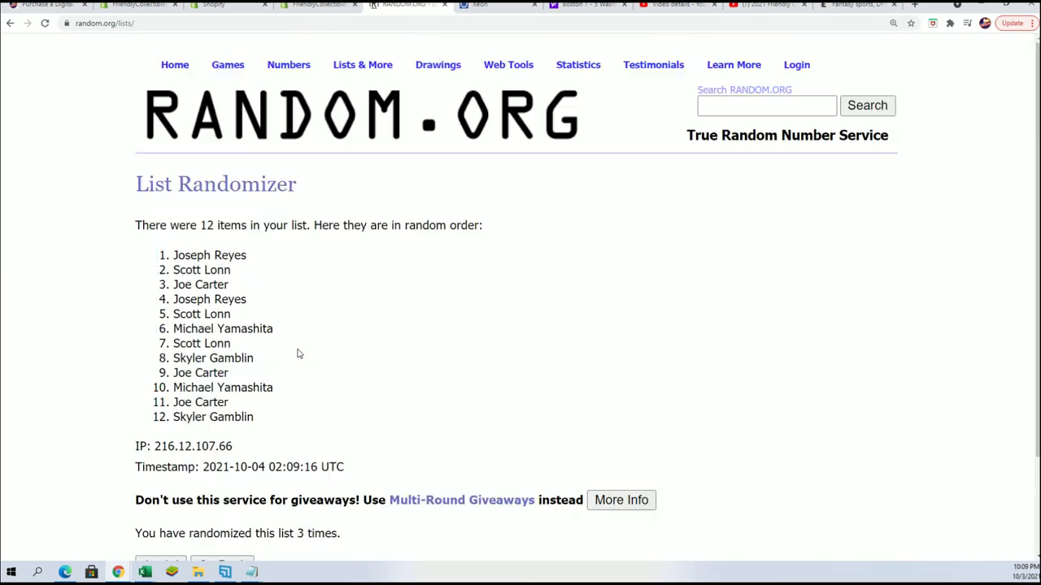
scroll(163, 452, "down", 2)
left_click(165, 452)
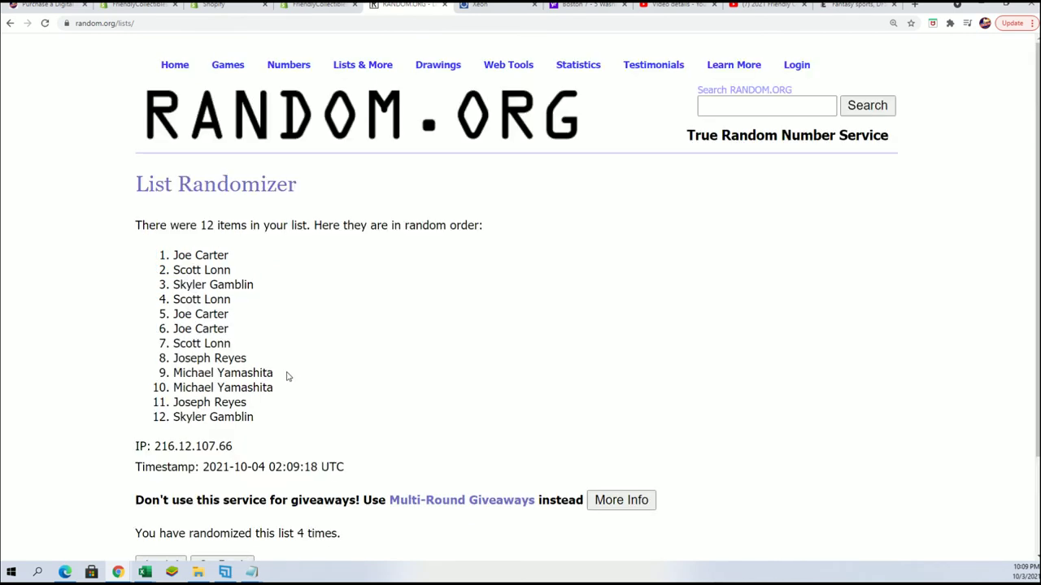
scroll(288, 377, "down", 2)
left_click(161, 445)
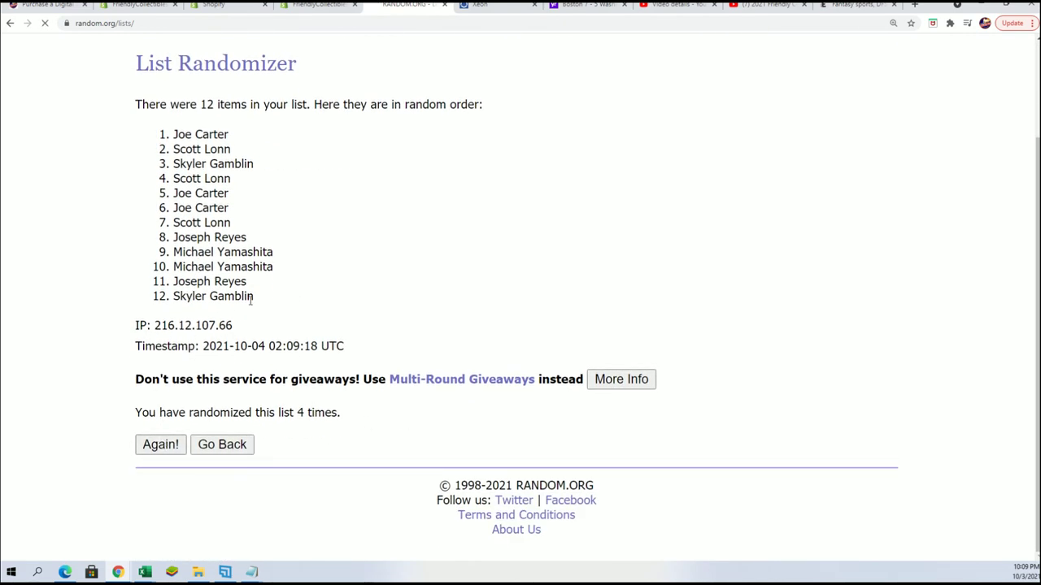
scroll(284, 316, "down", 2)
left_click(160, 445)
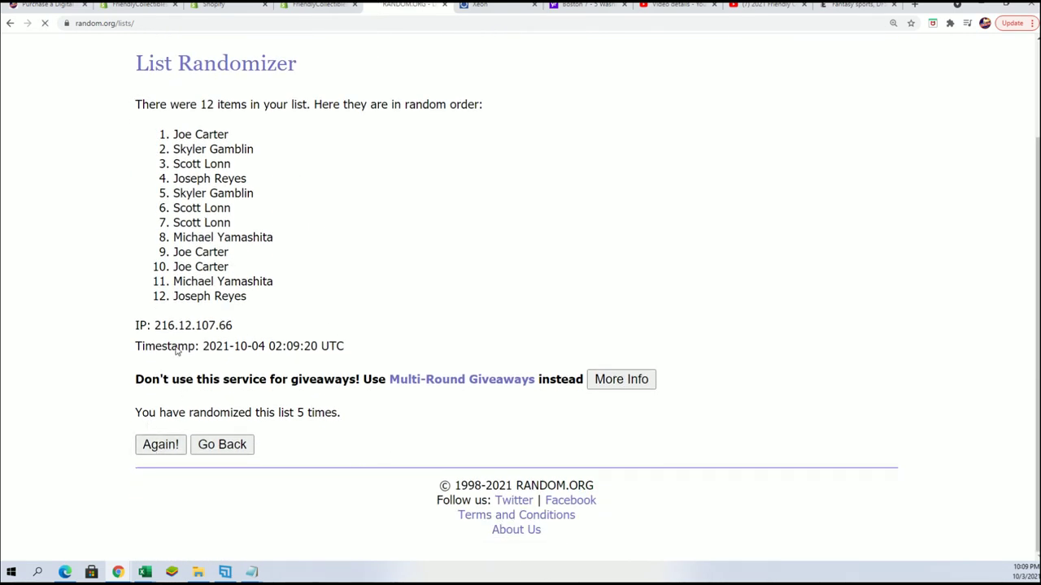
scroll(294, 306, "down", 2)
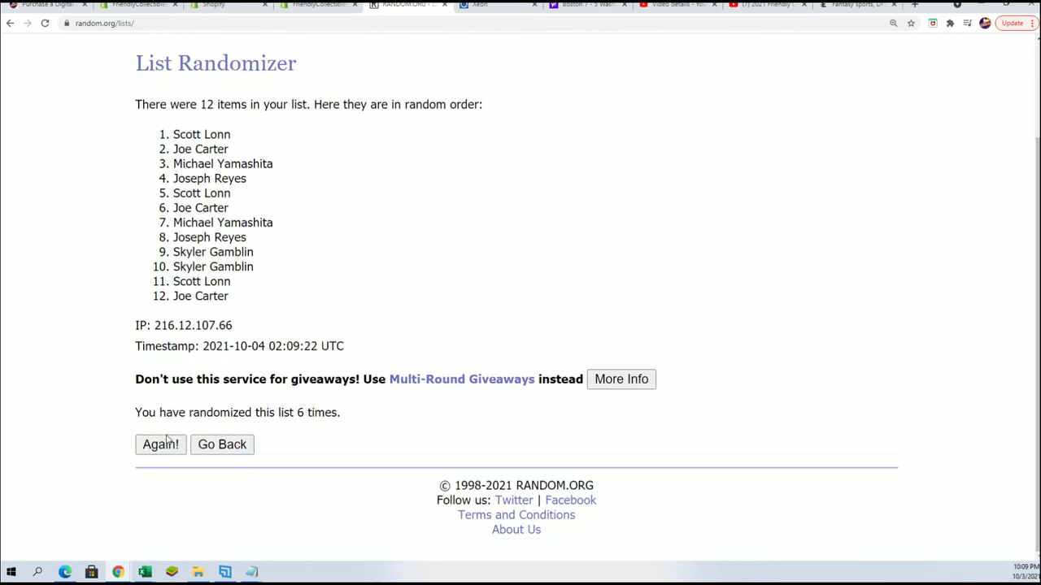
left_click(161, 446)
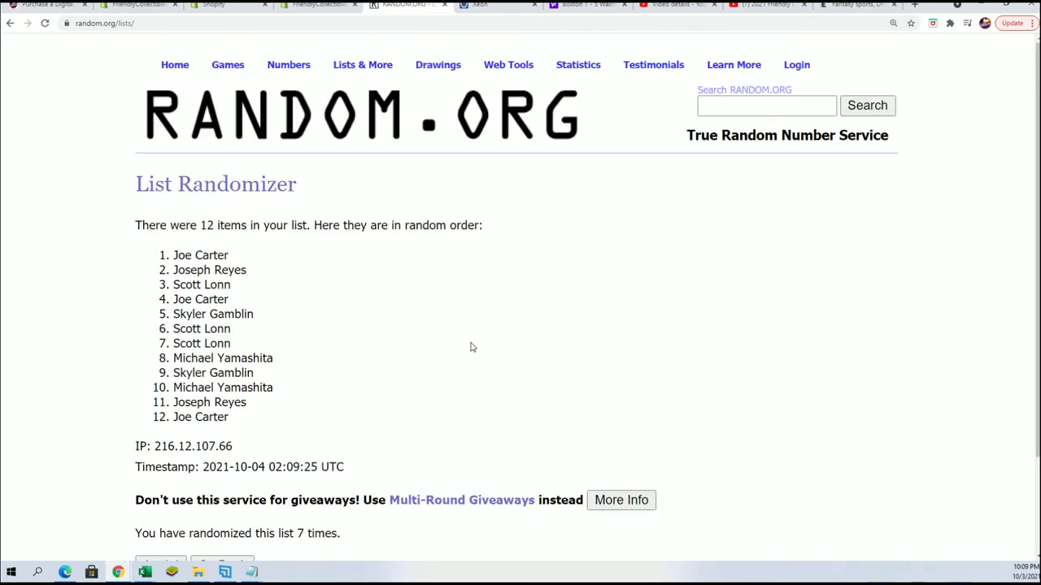
Select the top-ranked box 160 name and switch back to Notepad
scroll(470, 348, "down", 2)
left_click_drag(232, 146, 166, 157)
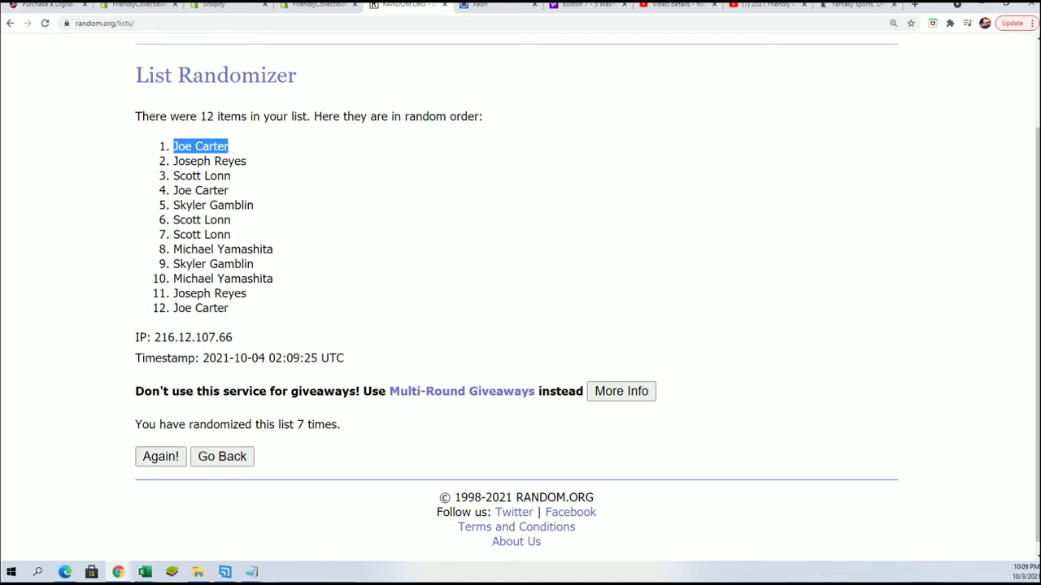
key("alt+Tab")
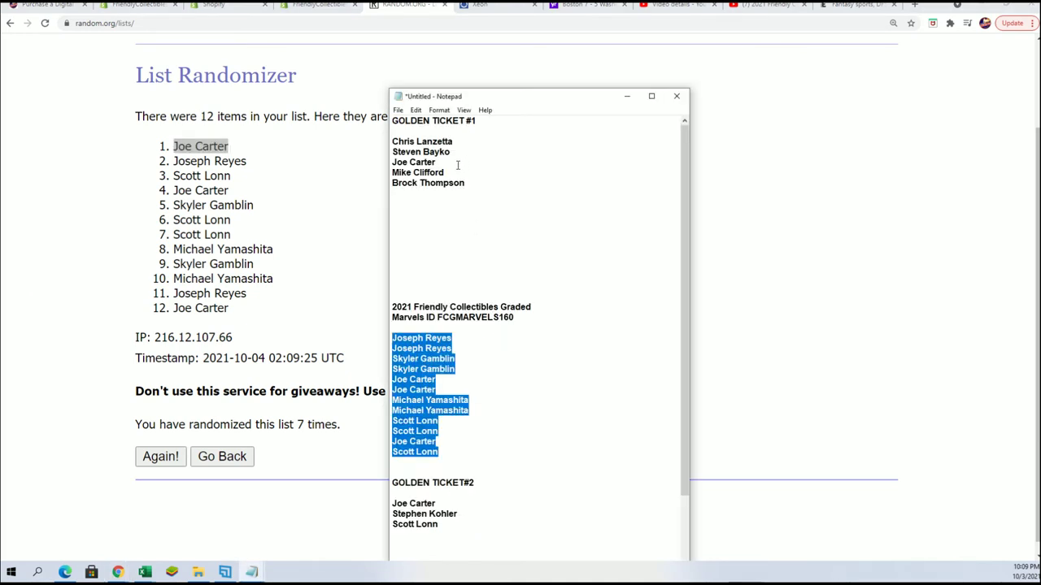
Add the box 160 winner as a sixth name under GOLDEN TICKET #1
left_click(440, 394)
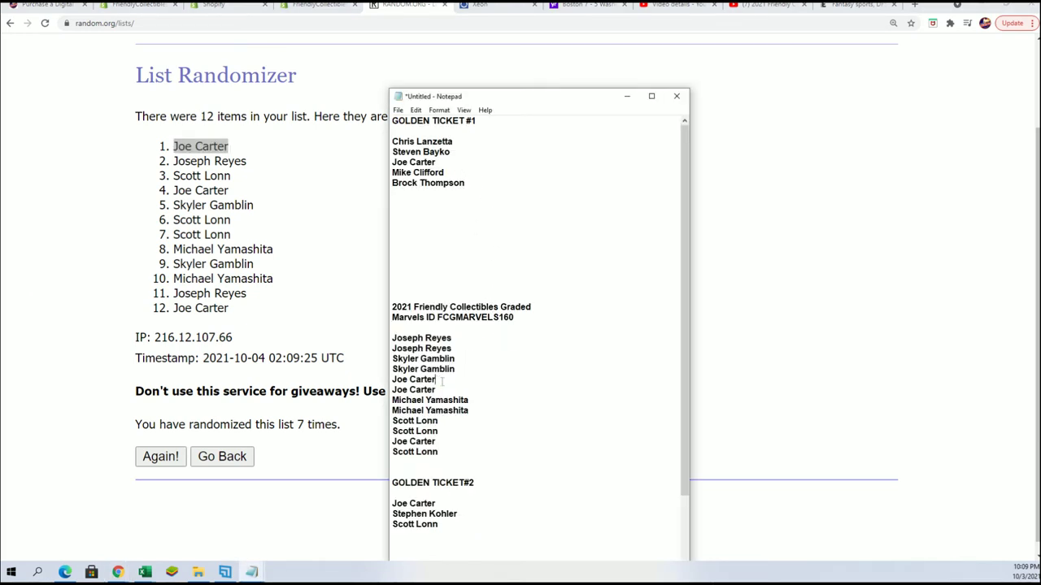
left_click_drag(437, 380, 392, 380)
right_click(392, 380)
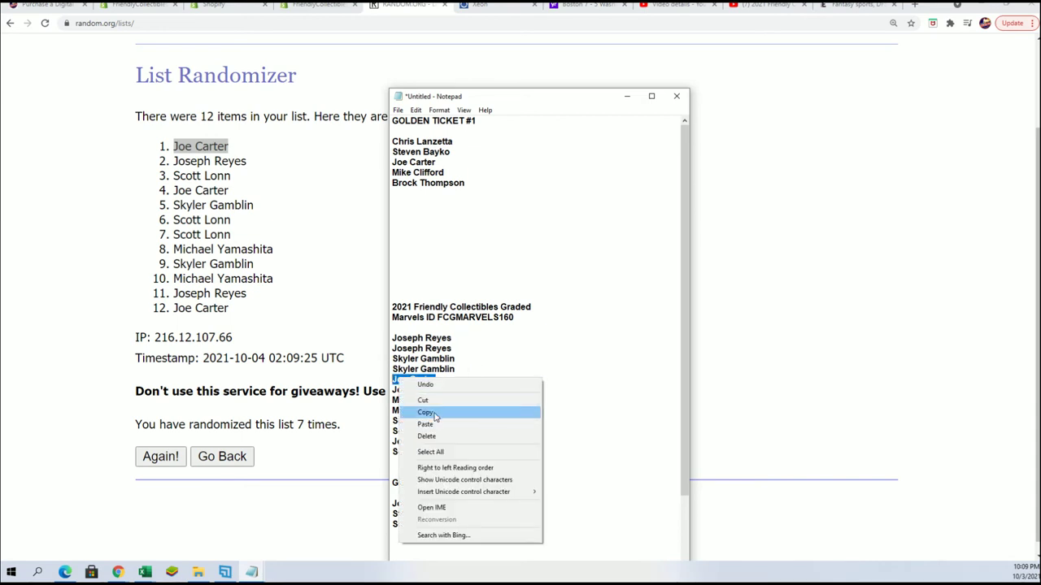
left_click(472, 411)
left_click(478, 183)
key("Return")
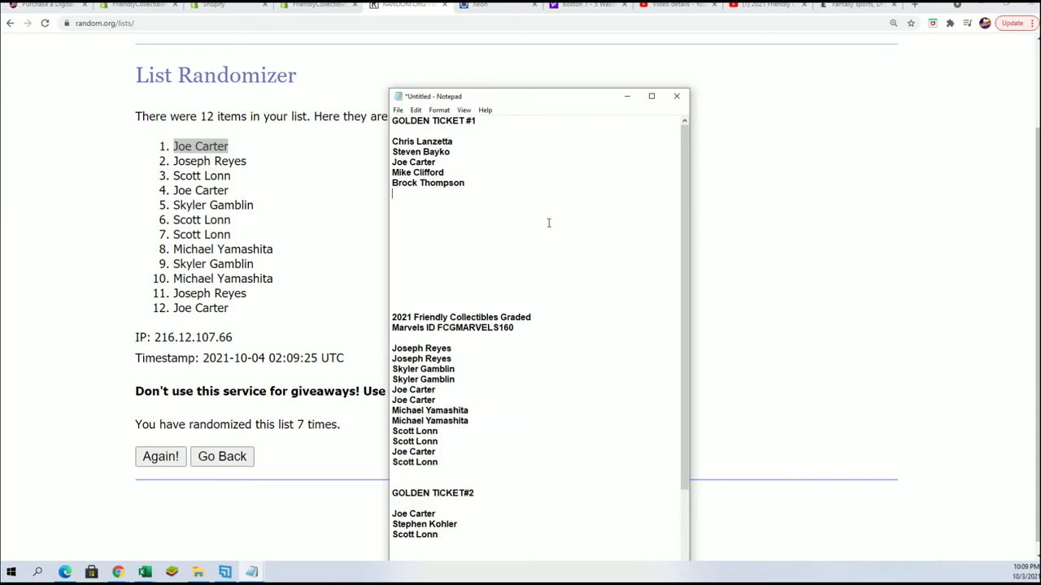
key("ctrl+v")
Delete the FCGMARVELS160 list and remove the blank lines above GOLDEN TICKET#2
scroll(469, 404, "down", 2)
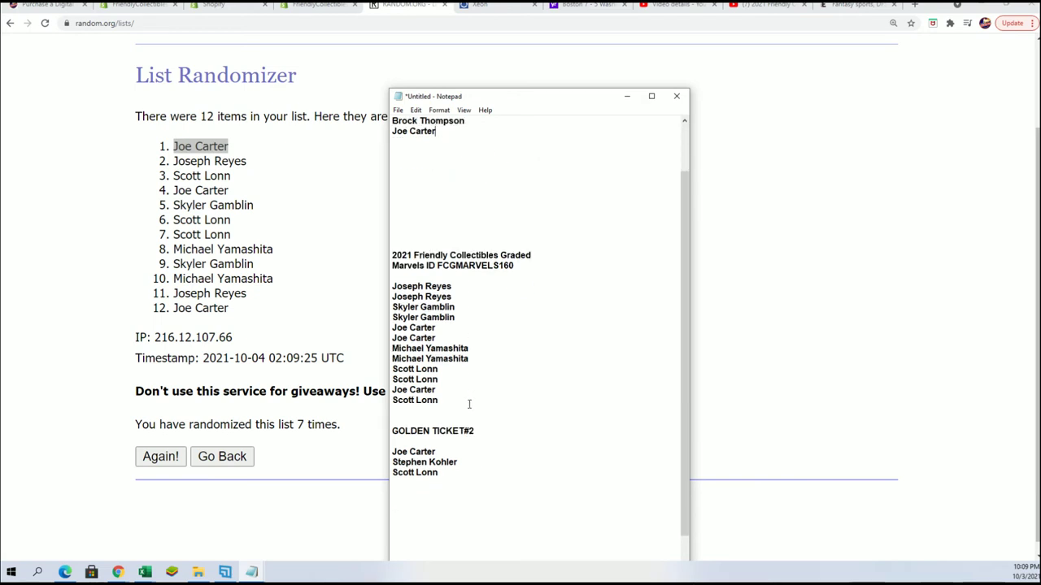
left_click_drag(450, 402, 399, 254)
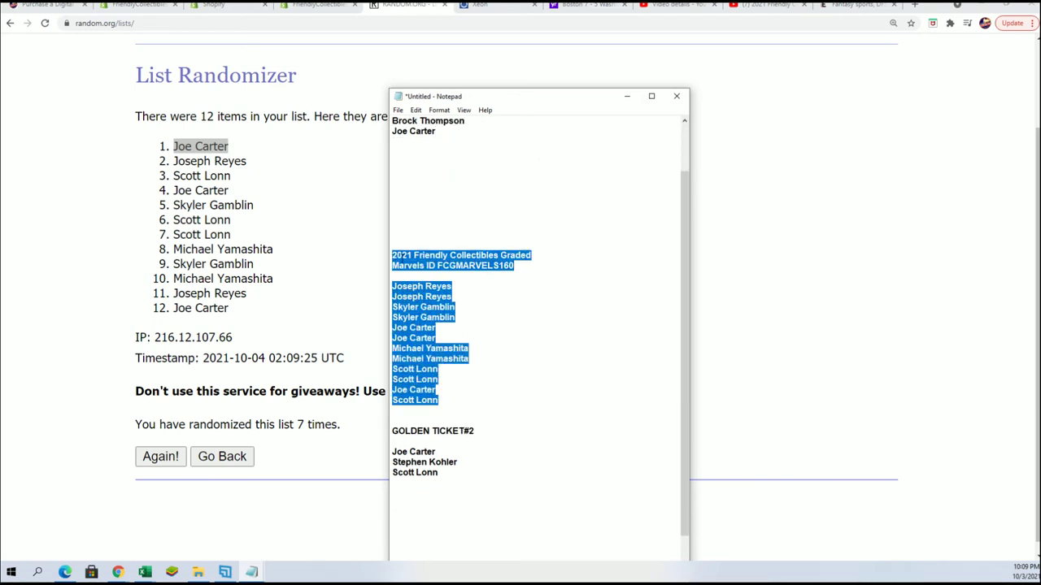
key("Delete")
key("BackSpace")
key("BackSpace")
key("BackSpace")
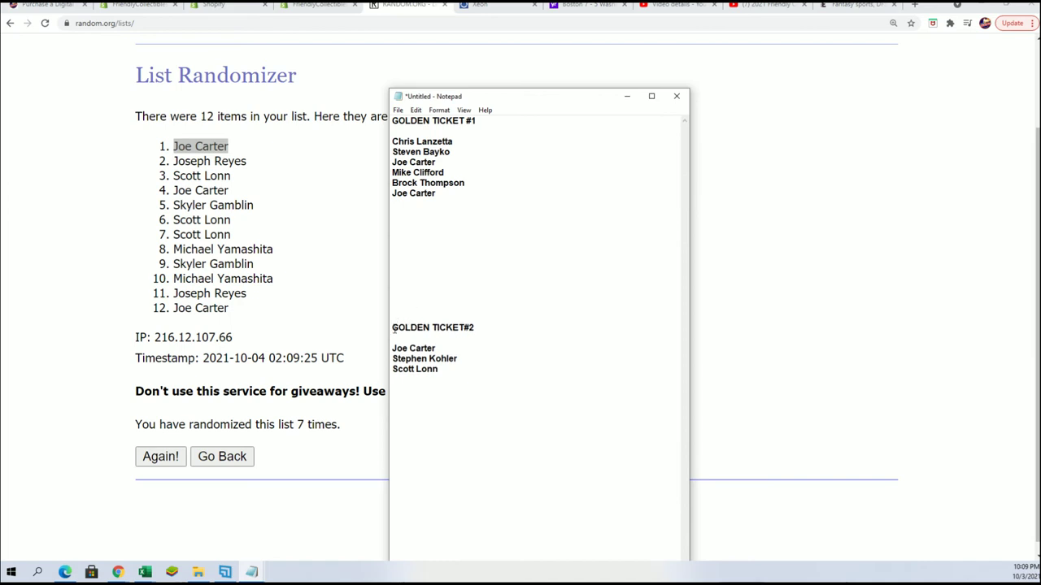
key("BackSpace")
key("BackSpace")
key("BackSpace")
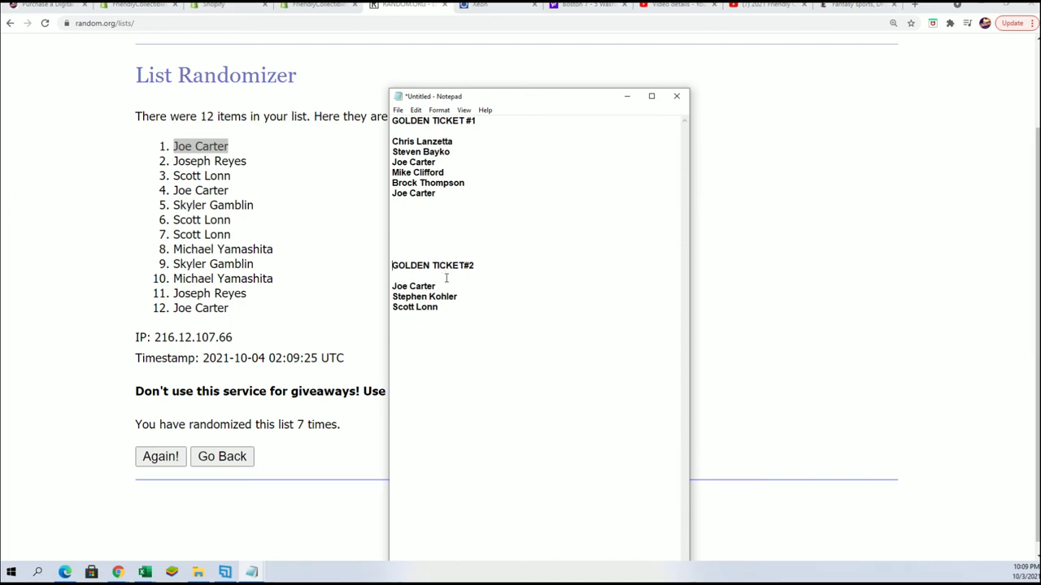
key("BackSpace")
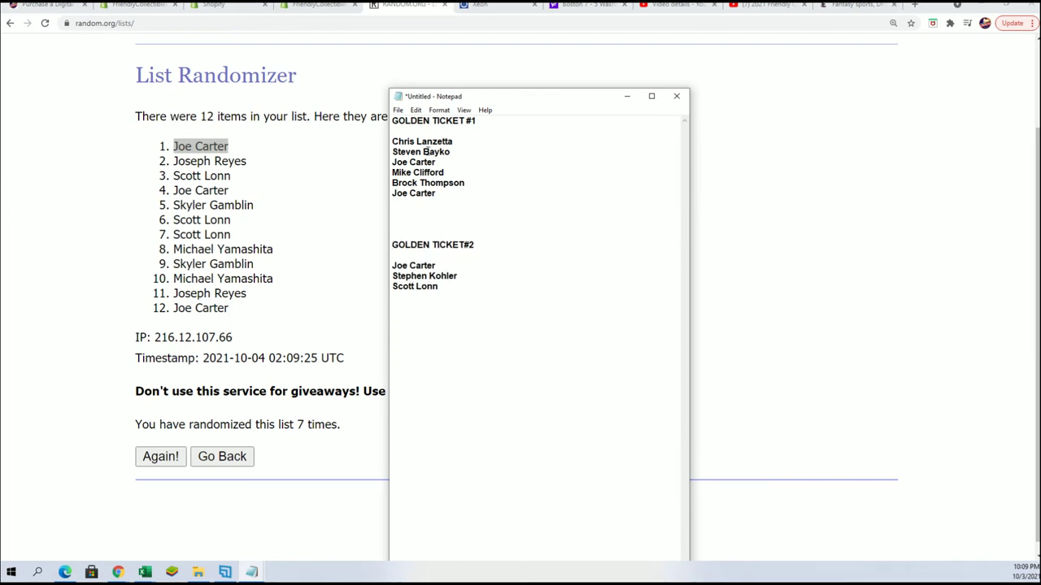
Check the GOLDEN TICKET#2 heading and the last winner names by selecting them
left_click_drag(447, 288, 401, 265)
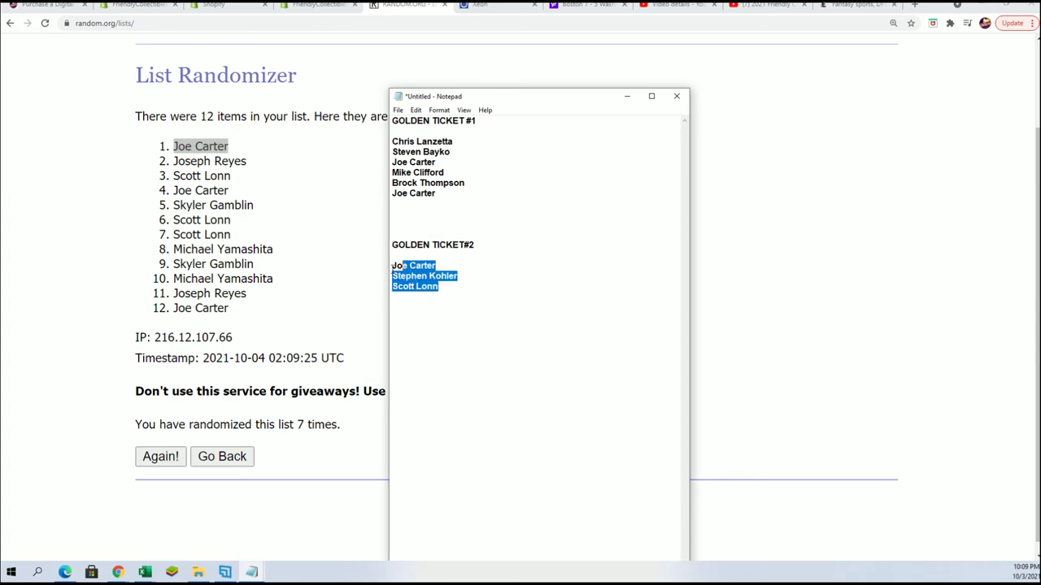
left_click_drag(485, 238, 410, 235)
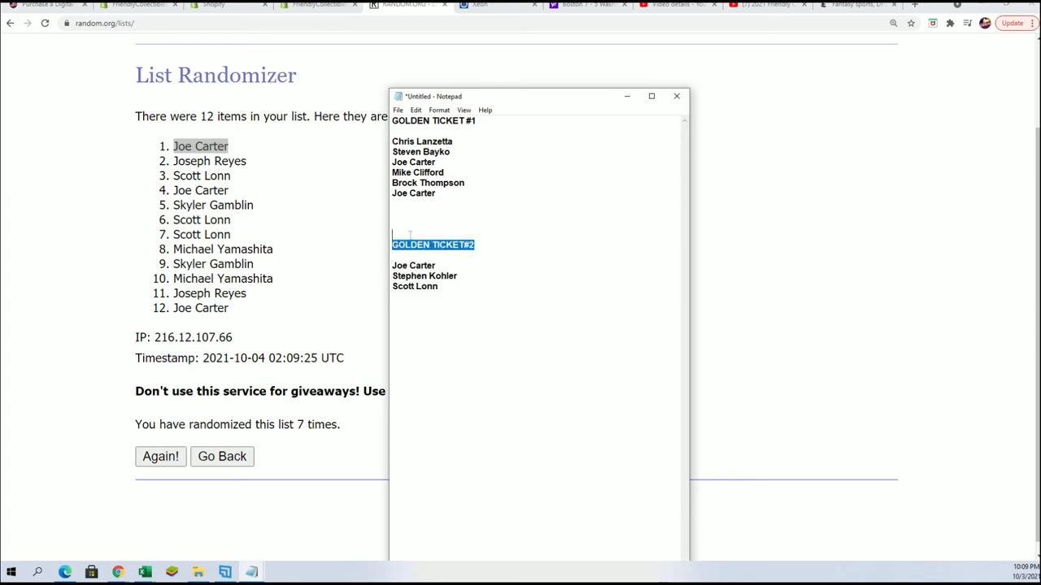
left_click(466, 256)
left_click_drag(441, 287, 384, 274)
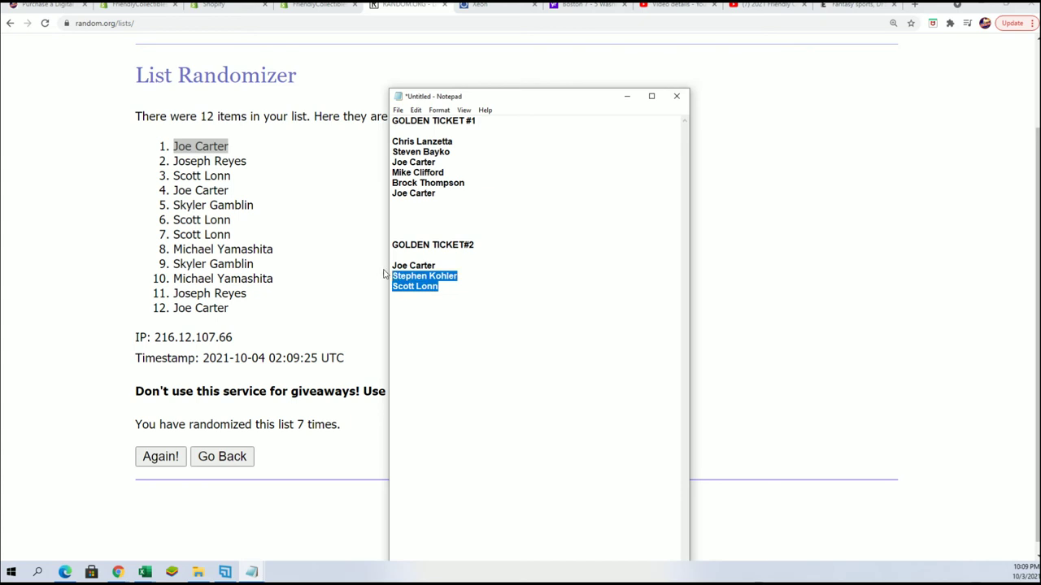
Deselect the text, leaving the caret after the last winner name
left_click(445, 287)
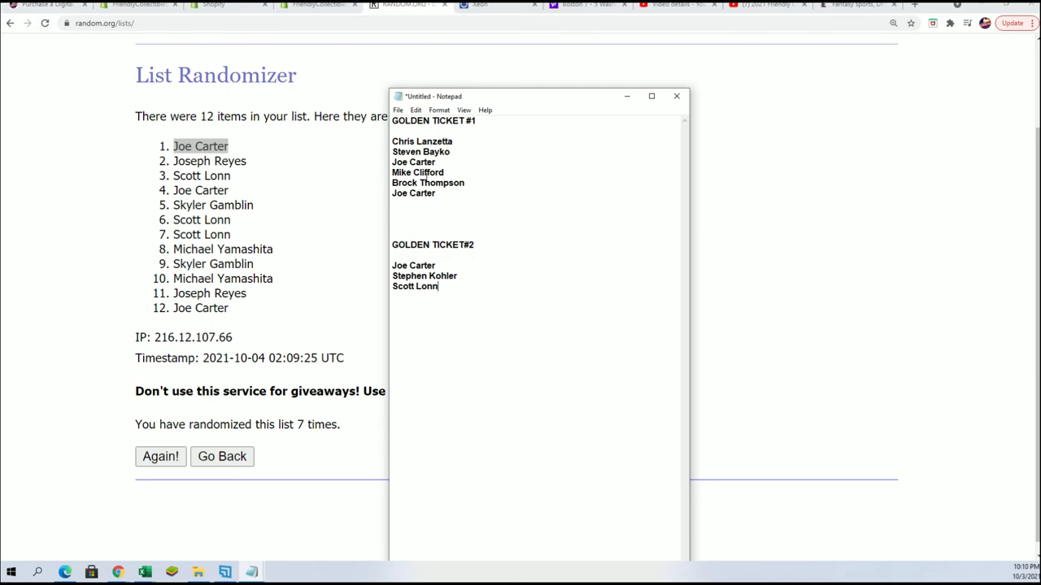
left_click(54, 5)
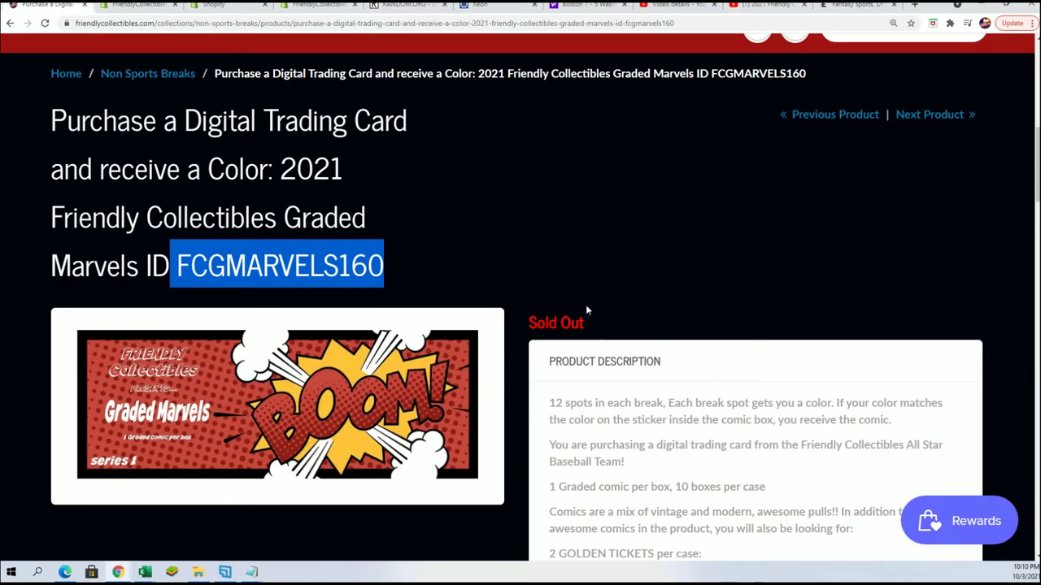
scroll(633, 331, "down", 3)
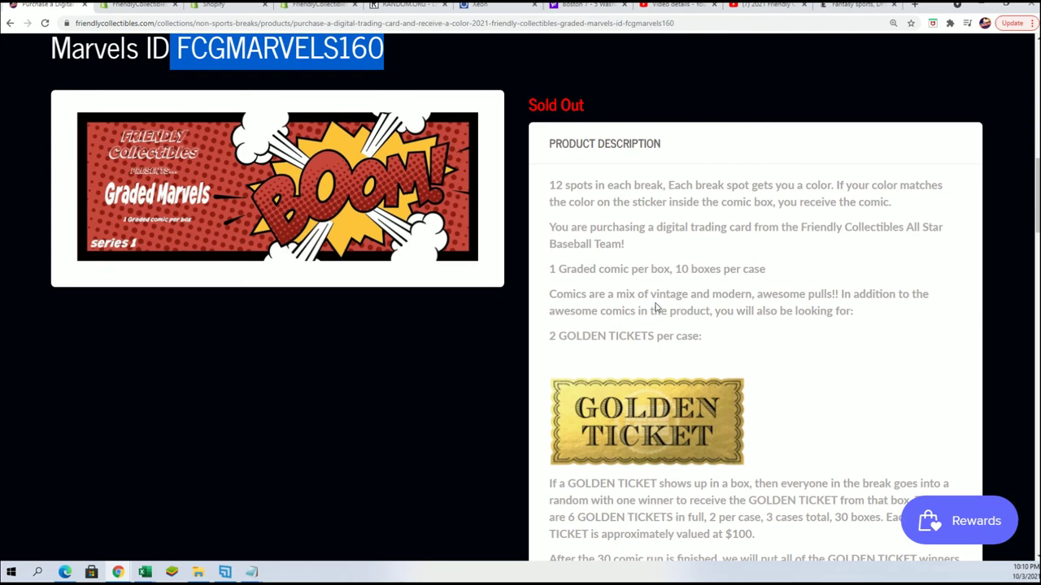
scroll(606, 274, "down", 2)
scroll(418, 214, "up", 1)
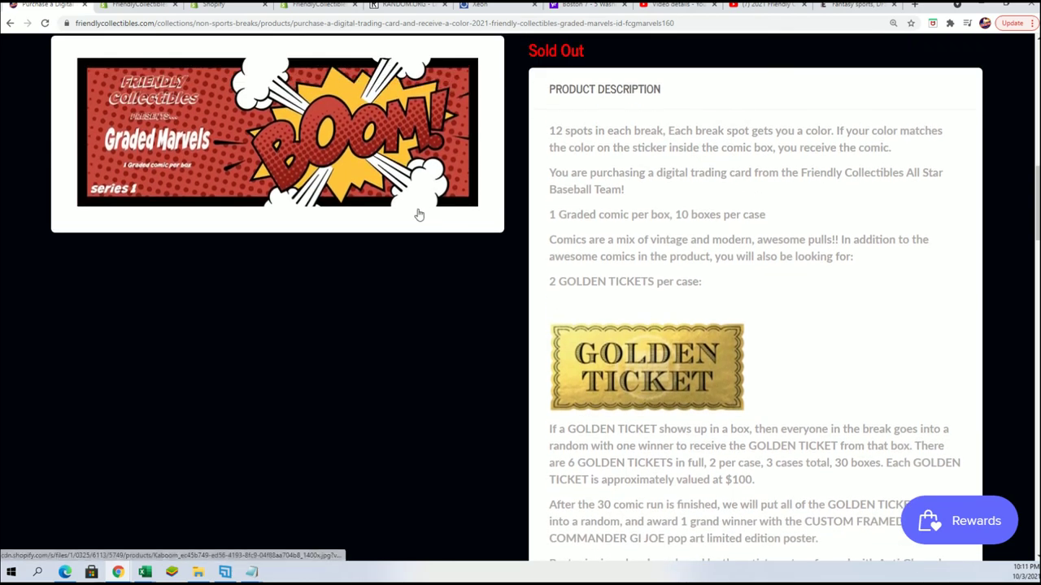
scroll(689, 365, "down", 2)
scroll(761, 378, "down", 2)
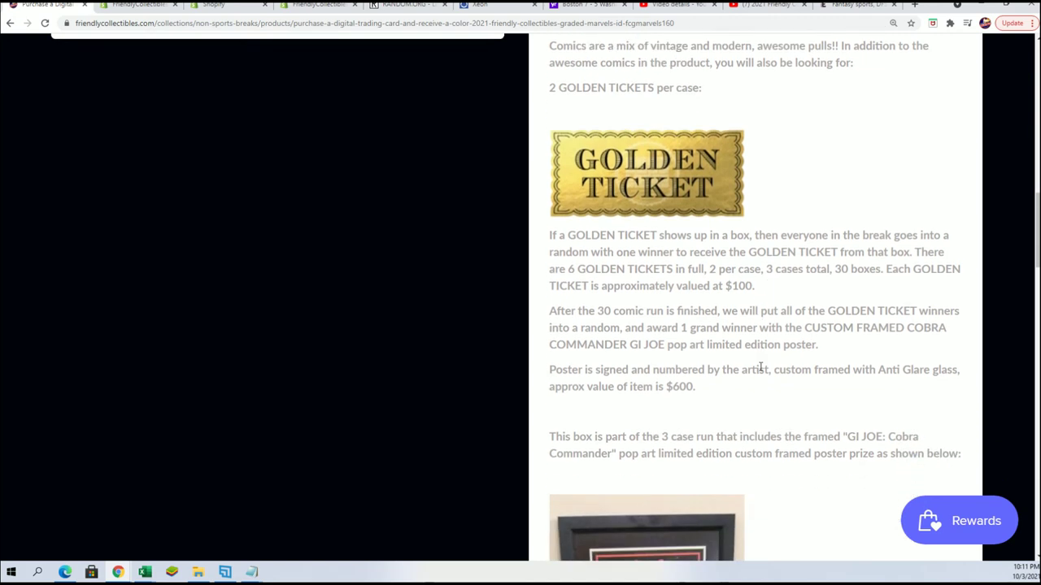
scroll(764, 317, "down", 4)
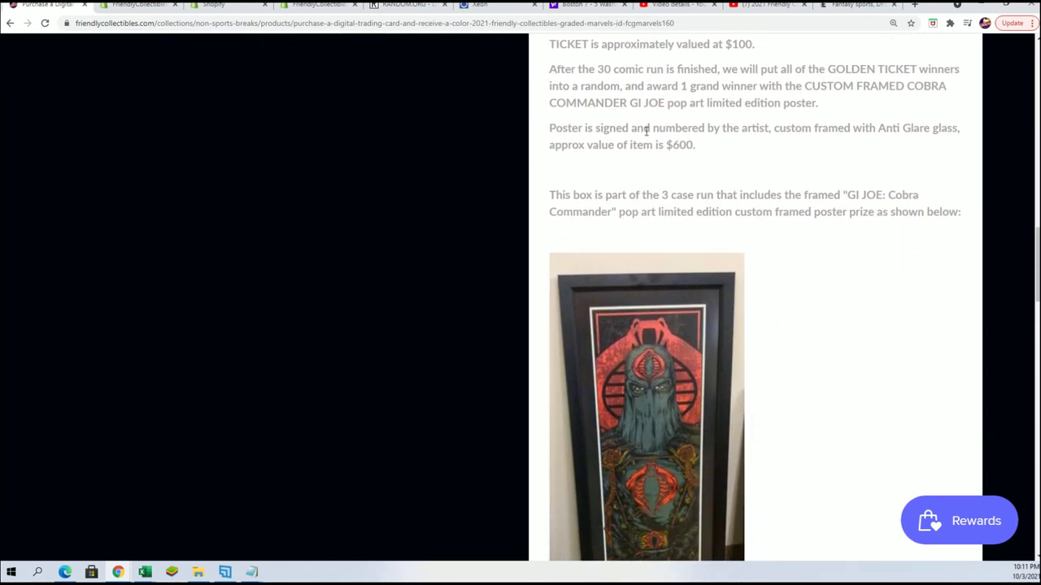
scroll(801, 260, "down", 5)
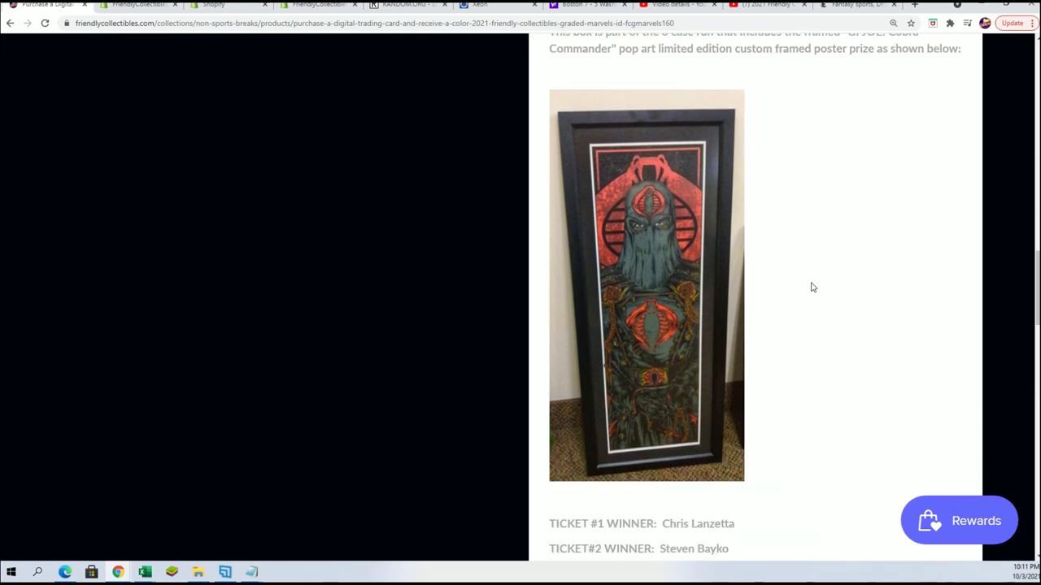
scroll(789, 366, "down", 5)
scroll(763, 394, "up", 6)
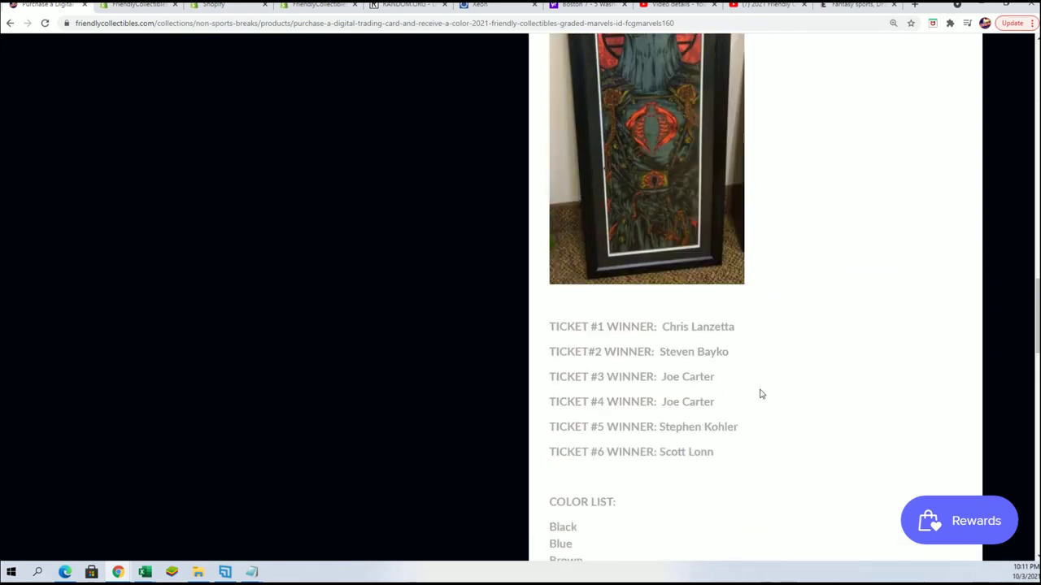
scroll(758, 391, "up", 2)
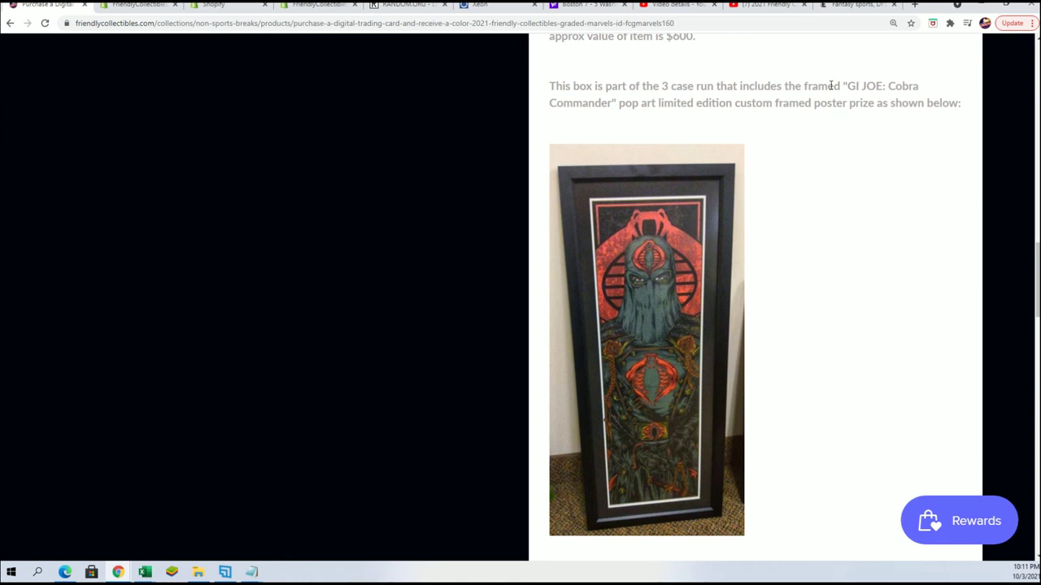
mouse_move(842, 86)
left_mouse_down()
mouse_move(935, 112)
mouse_move(903, 135)
left_mouse_up()
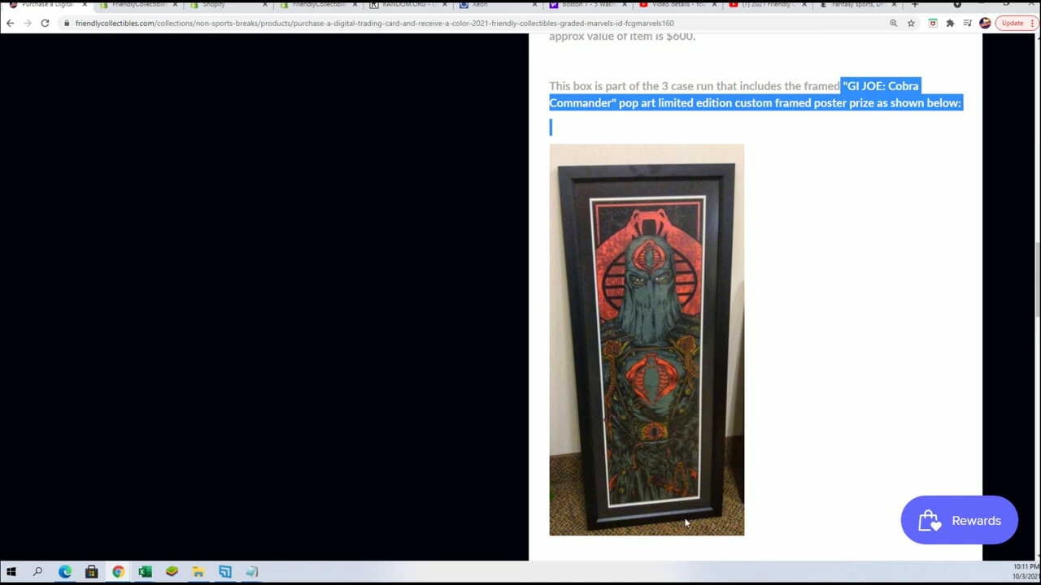
left_click(885, 203)
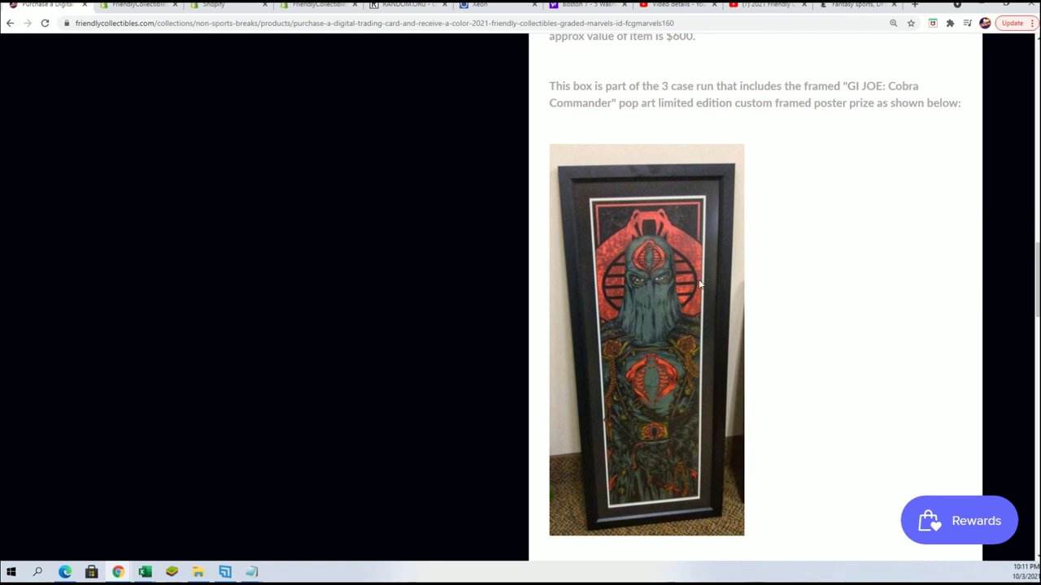
scroll(813, 290, "down", 2)
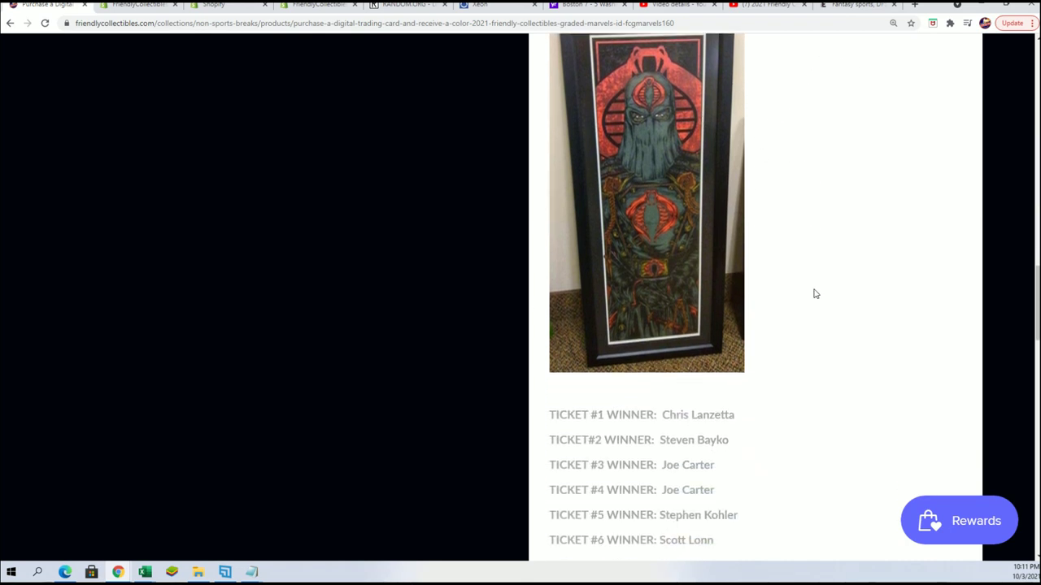
scroll(815, 294, "down", 1)
scroll(746, 331, "up", 2)
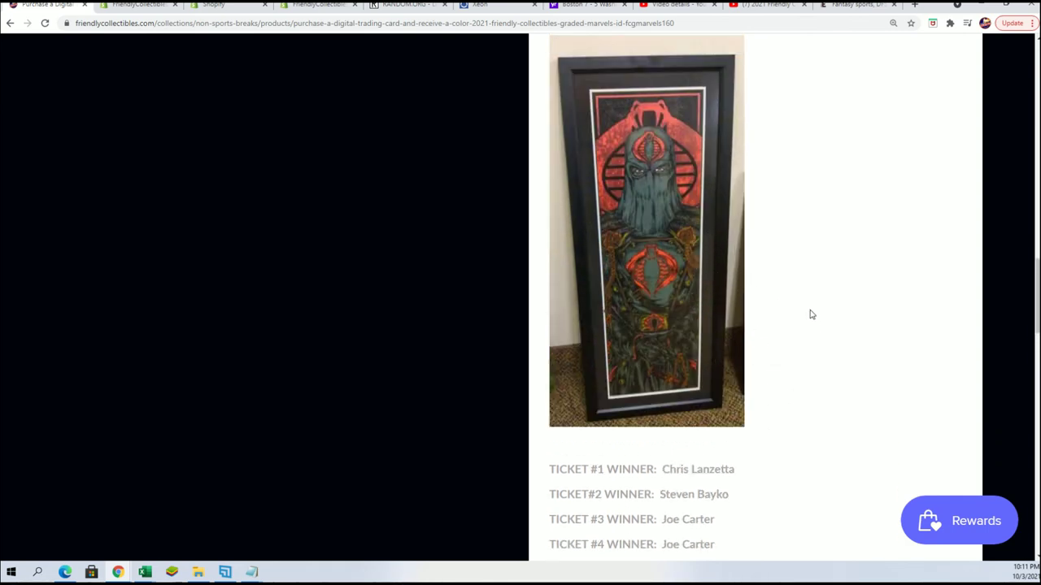
scroll(811, 326, "down", 3)
scroll(806, 382, "up", 10)
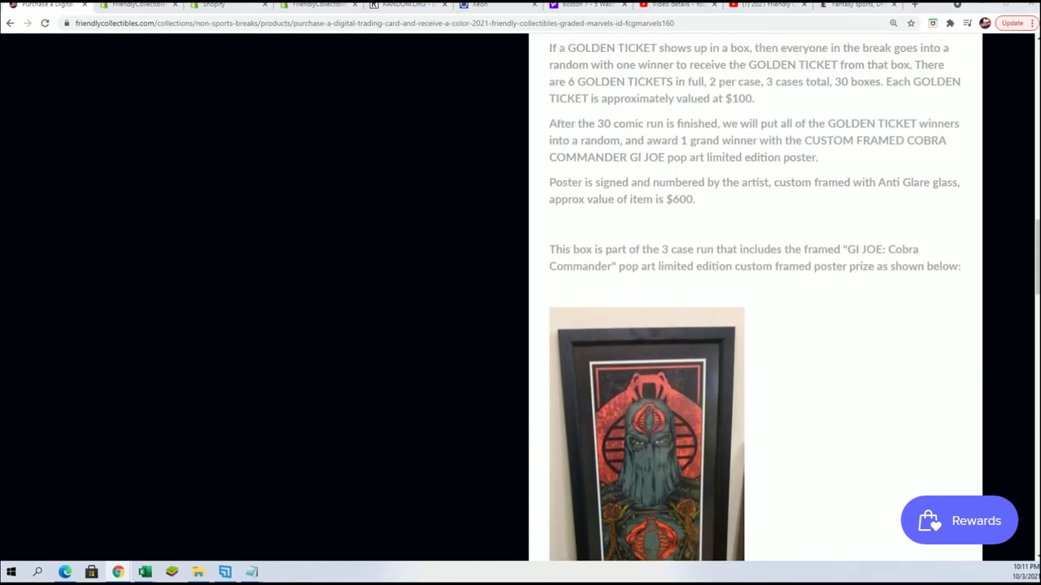
Place the notes beside the product page and highlight the six GOLDEN TICKET #1 names against the description
key("alt+Tab")
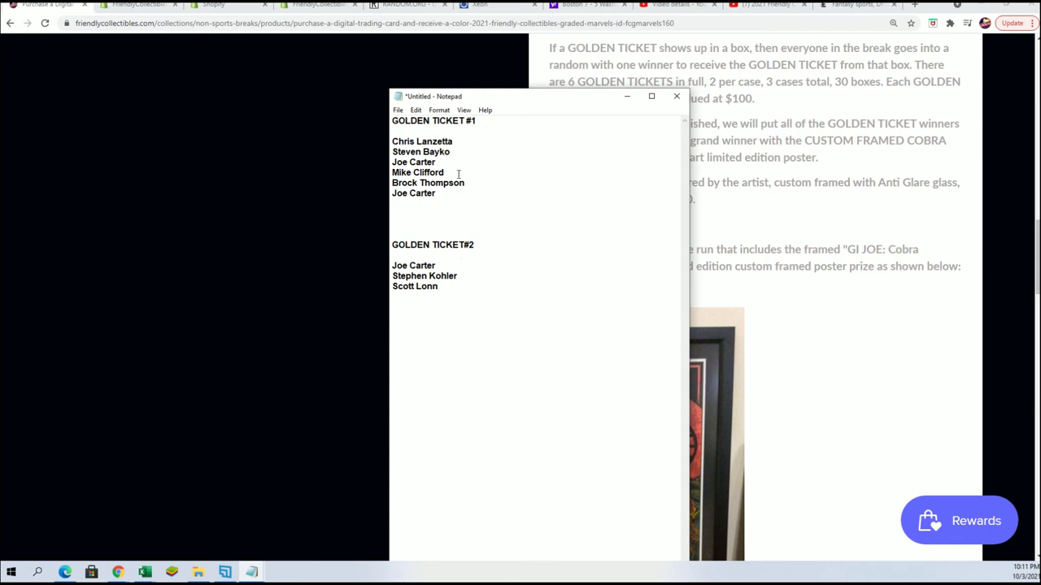
left_click_drag(480, 243, 391, 244)
left_click_drag(485, 121, 392, 120)
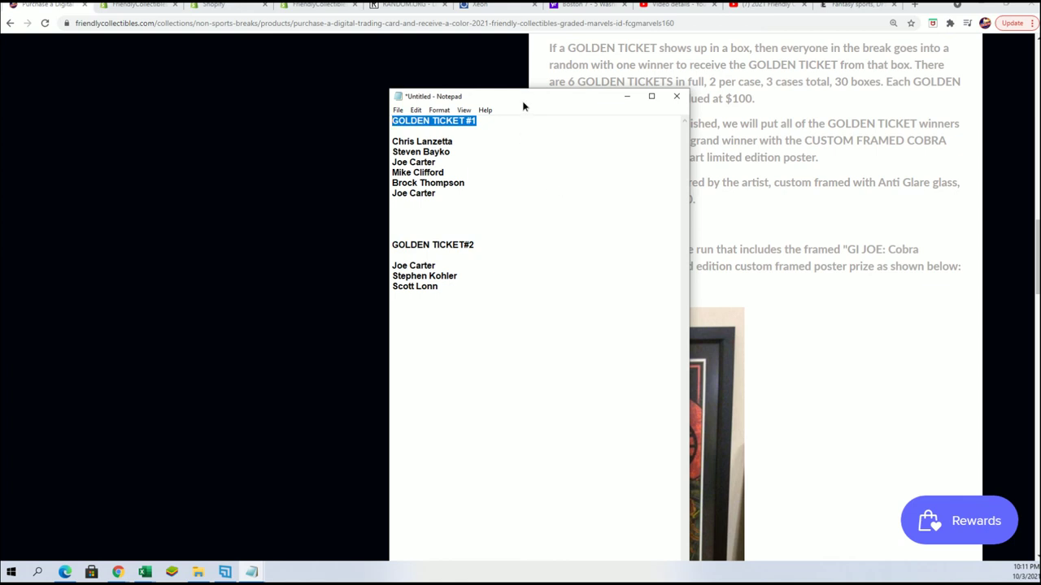
left_click_drag(521, 102, 338, 65)
scroll(809, 387, "up", 5)
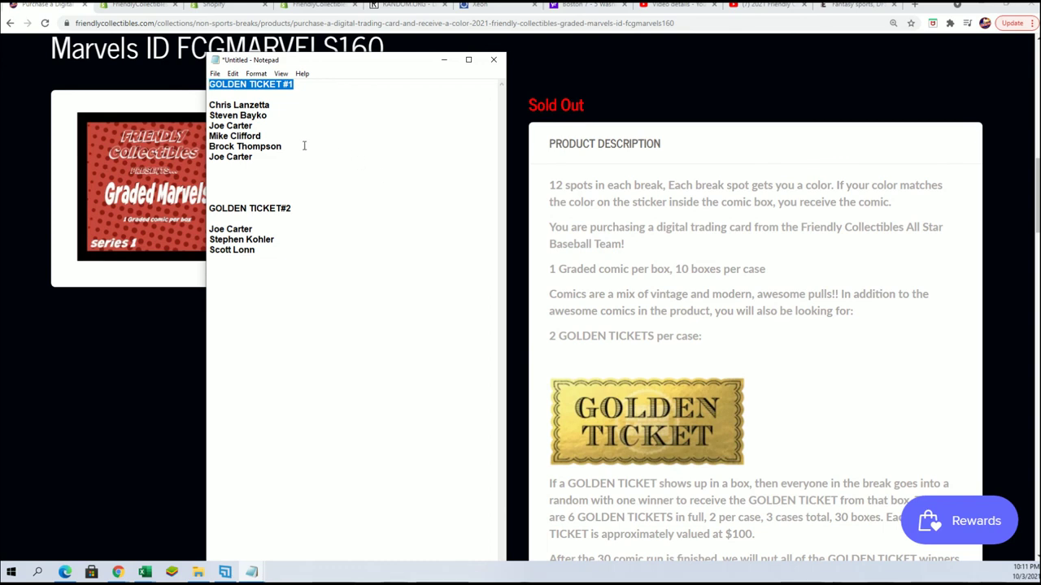
left_click_drag(301, 157, 209, 105)
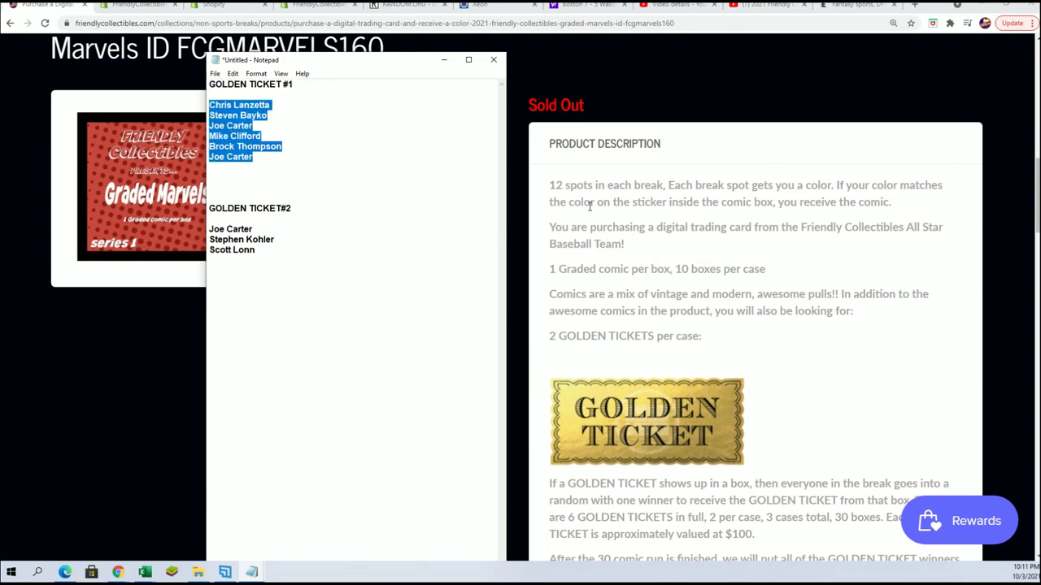
mouse_move(543, 178)
left_mouse_down()
mouse_move(594, 202)
mouse_move(751, 332)
mouse_move(809, 346)
left_mouse_up()
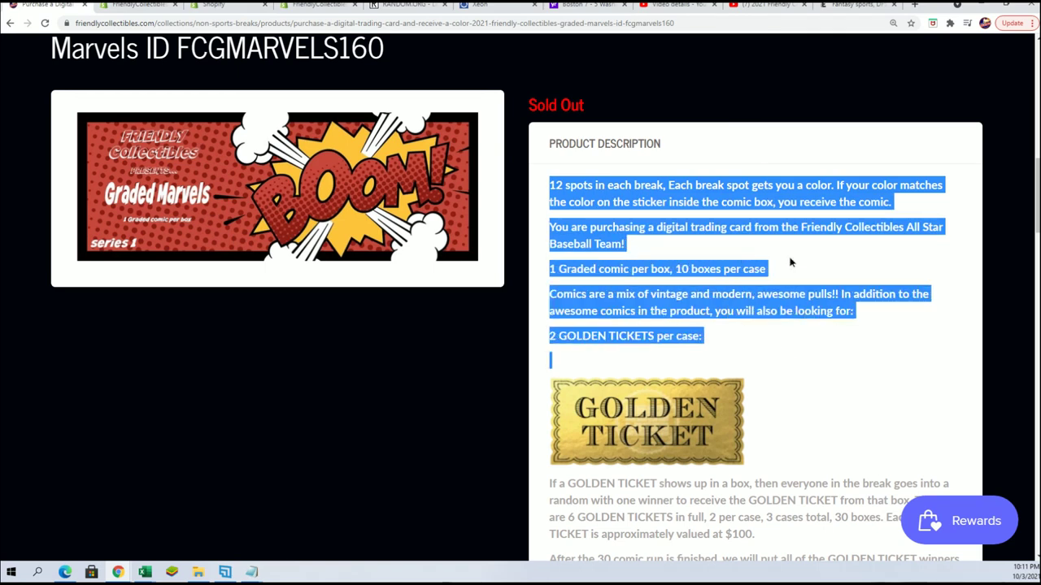
left_click(638, 208)
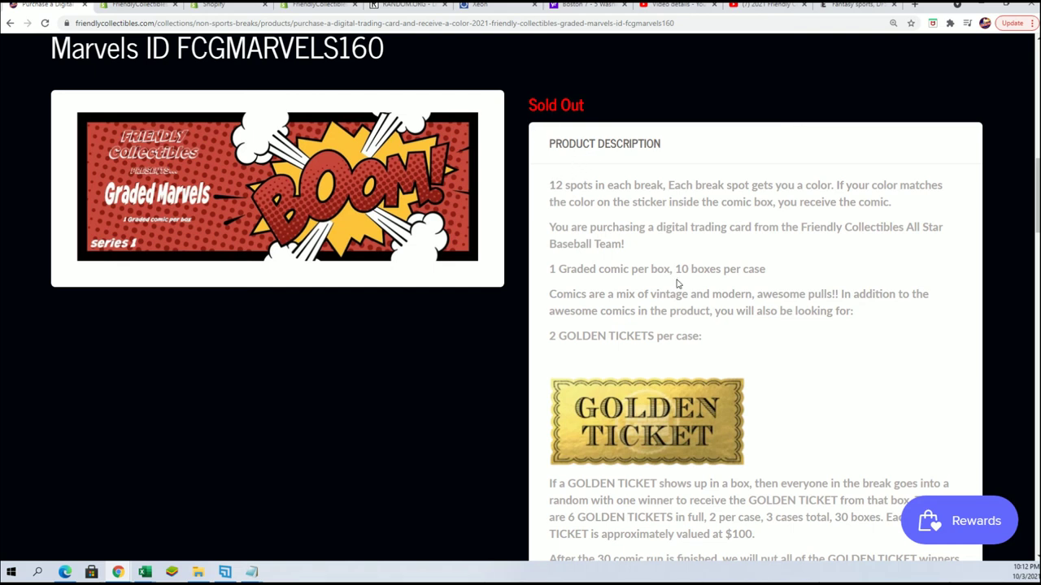
scroll(720, 355, "down", 2)
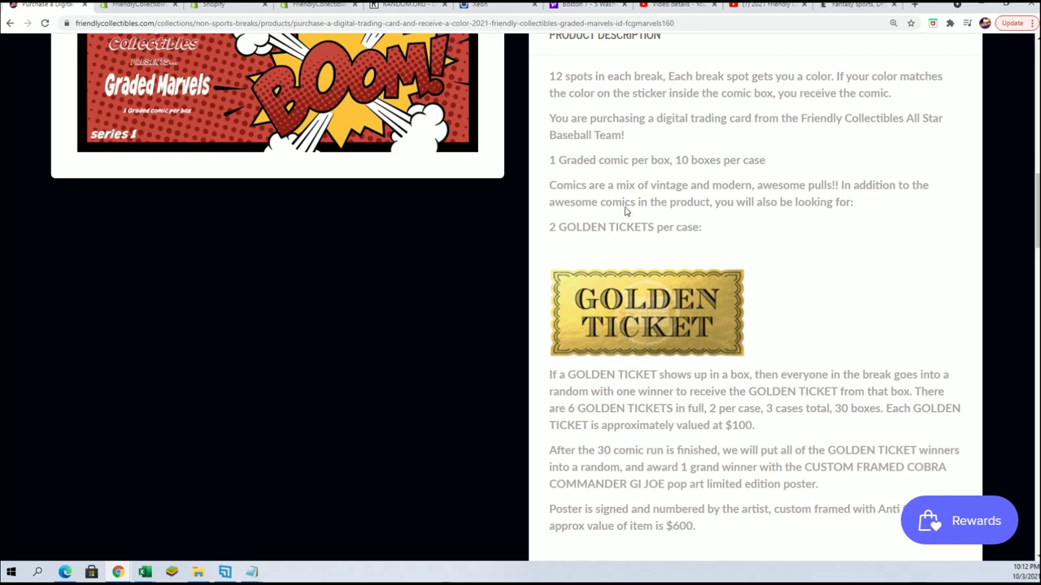
scroll(692, 429, "down", 1)
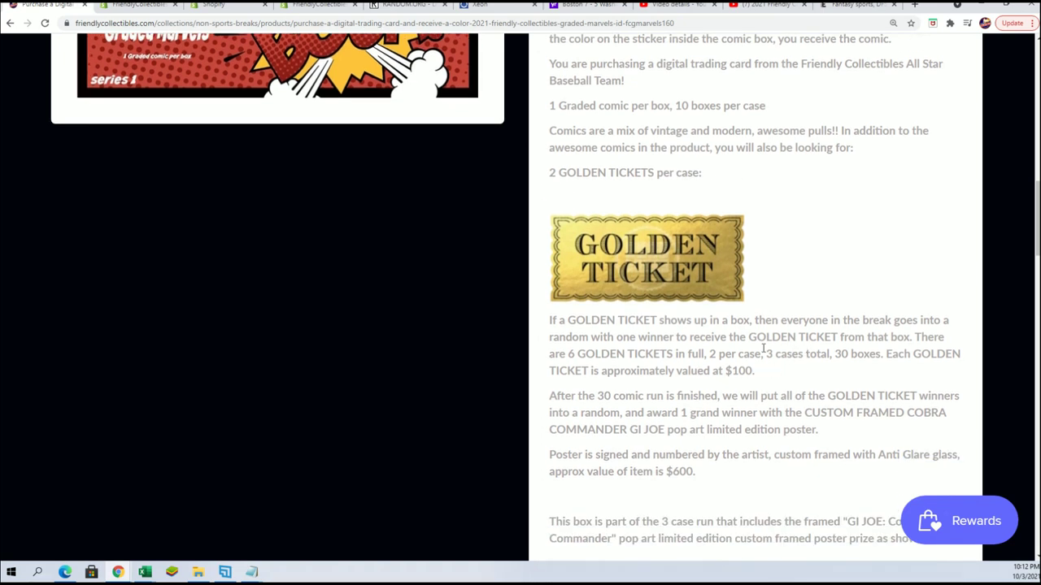
scroll(527, 417, "down", 1)
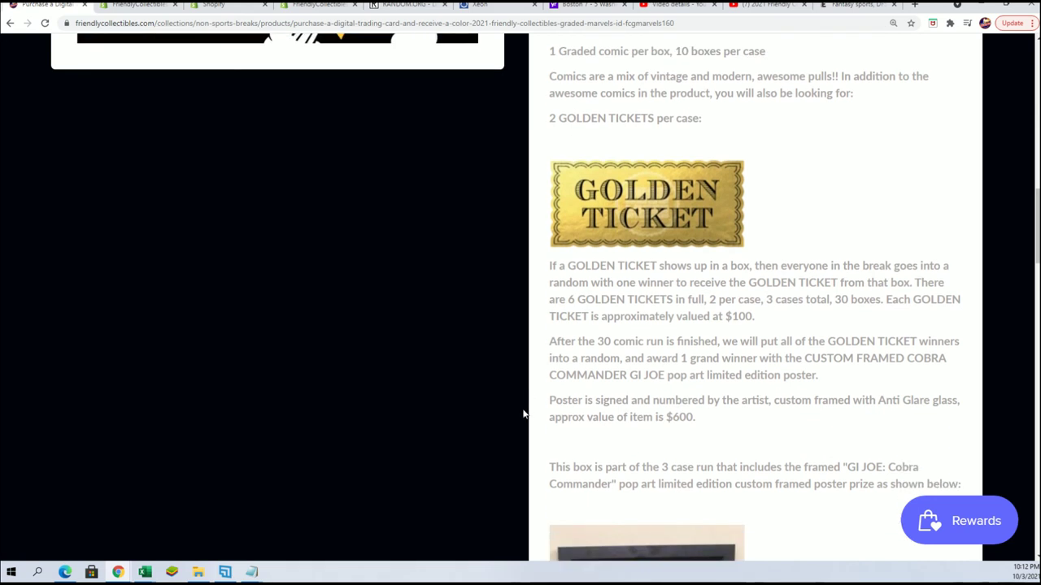
scroll(520, 415, "down", 1)
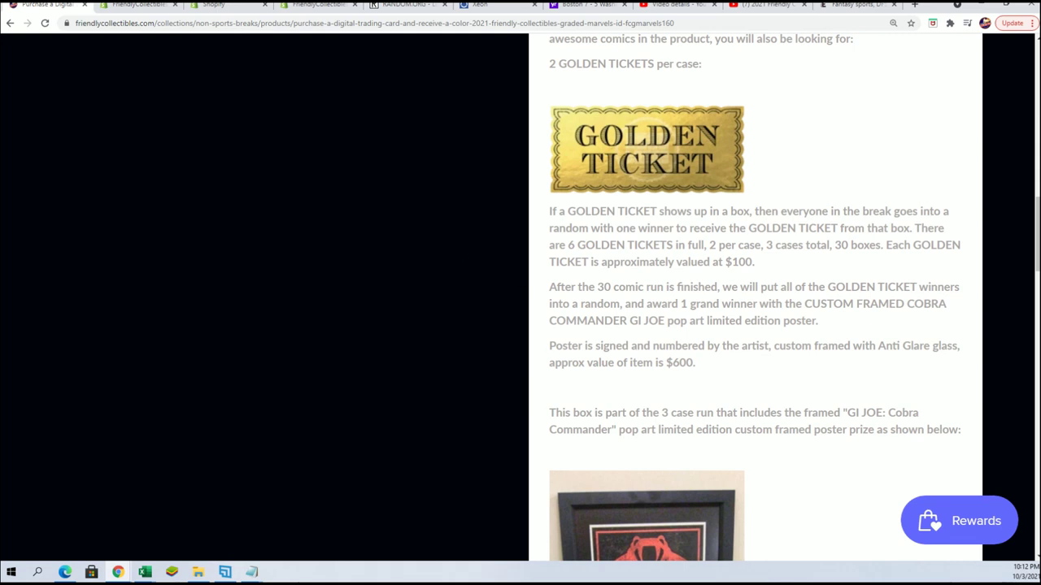
key("alt+Tab")
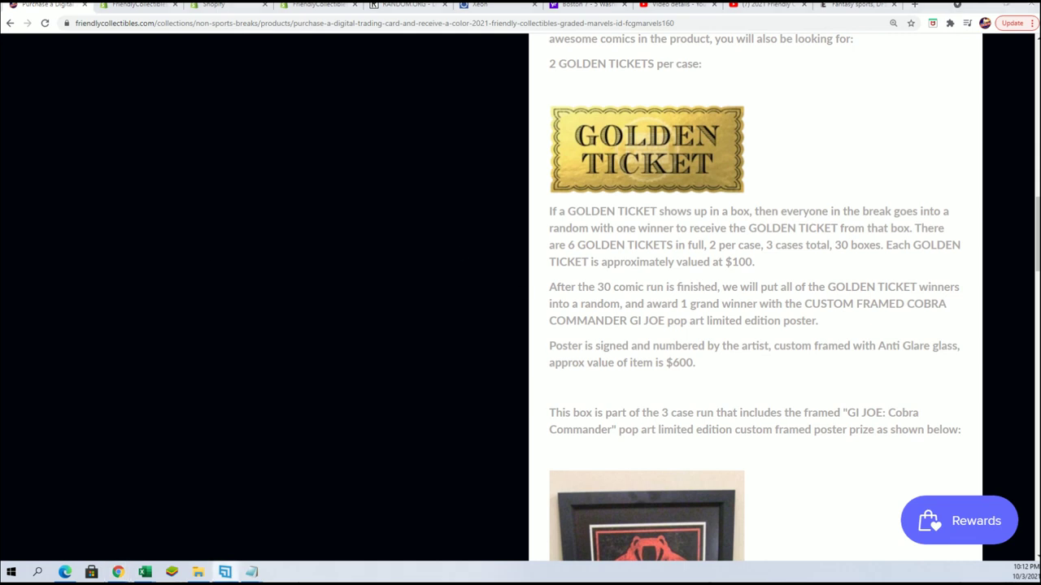